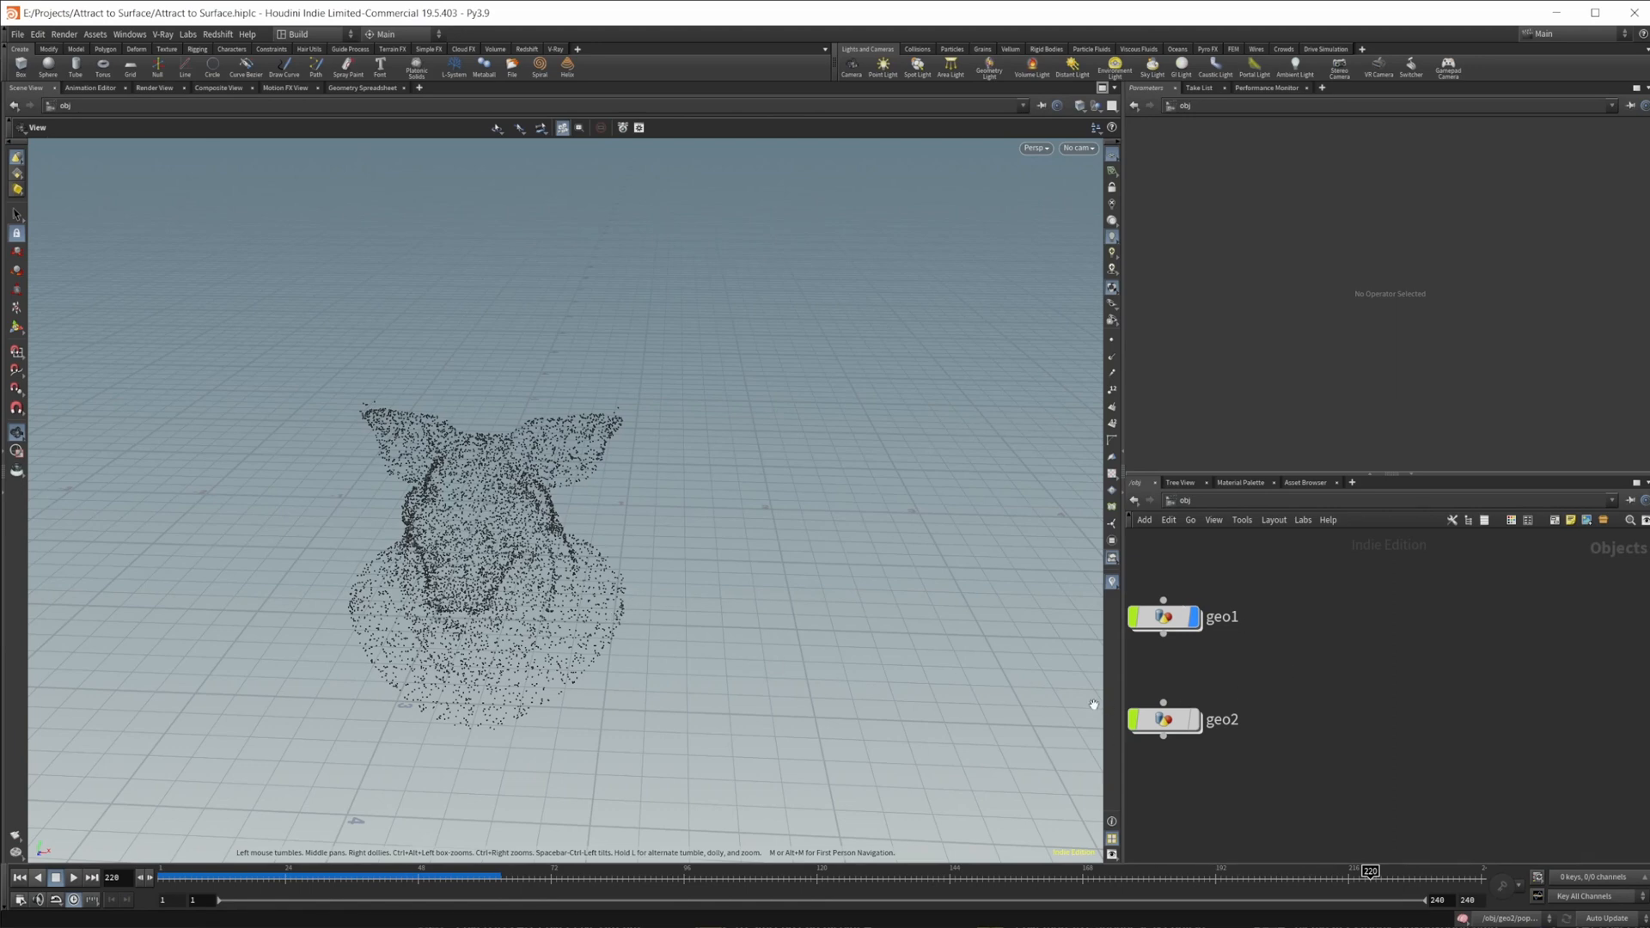
- Play the existing particle animation from the first frame to review the attraction effect
middle_drag(1223, 676, 1305, 654)
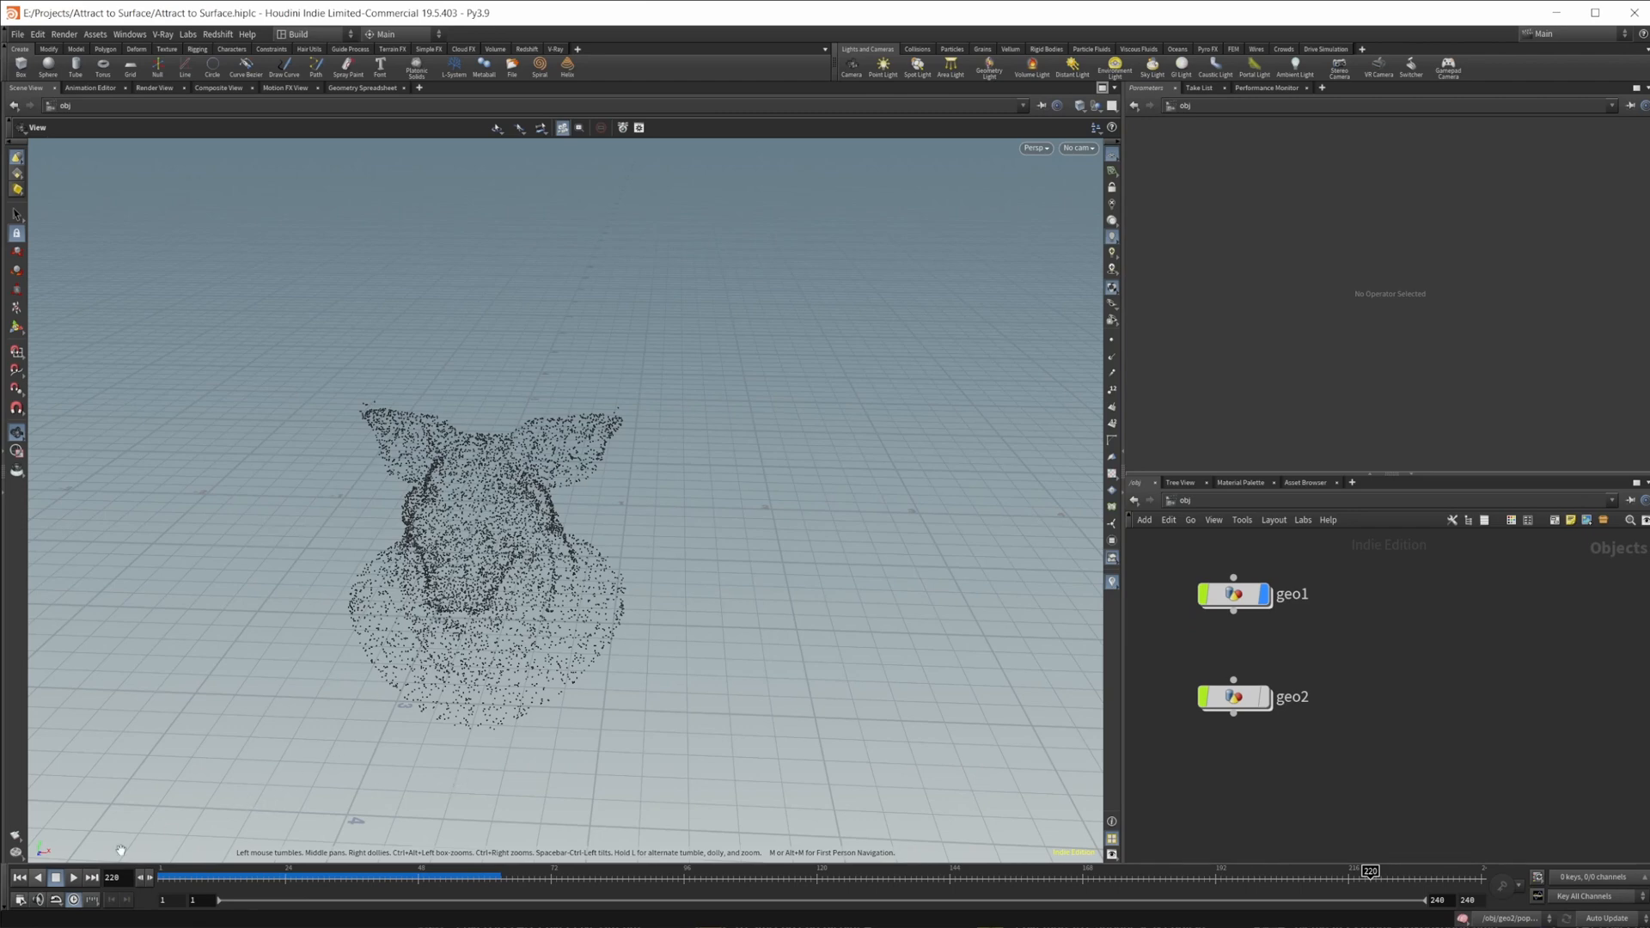
click(20, 878)
click(74, 878)
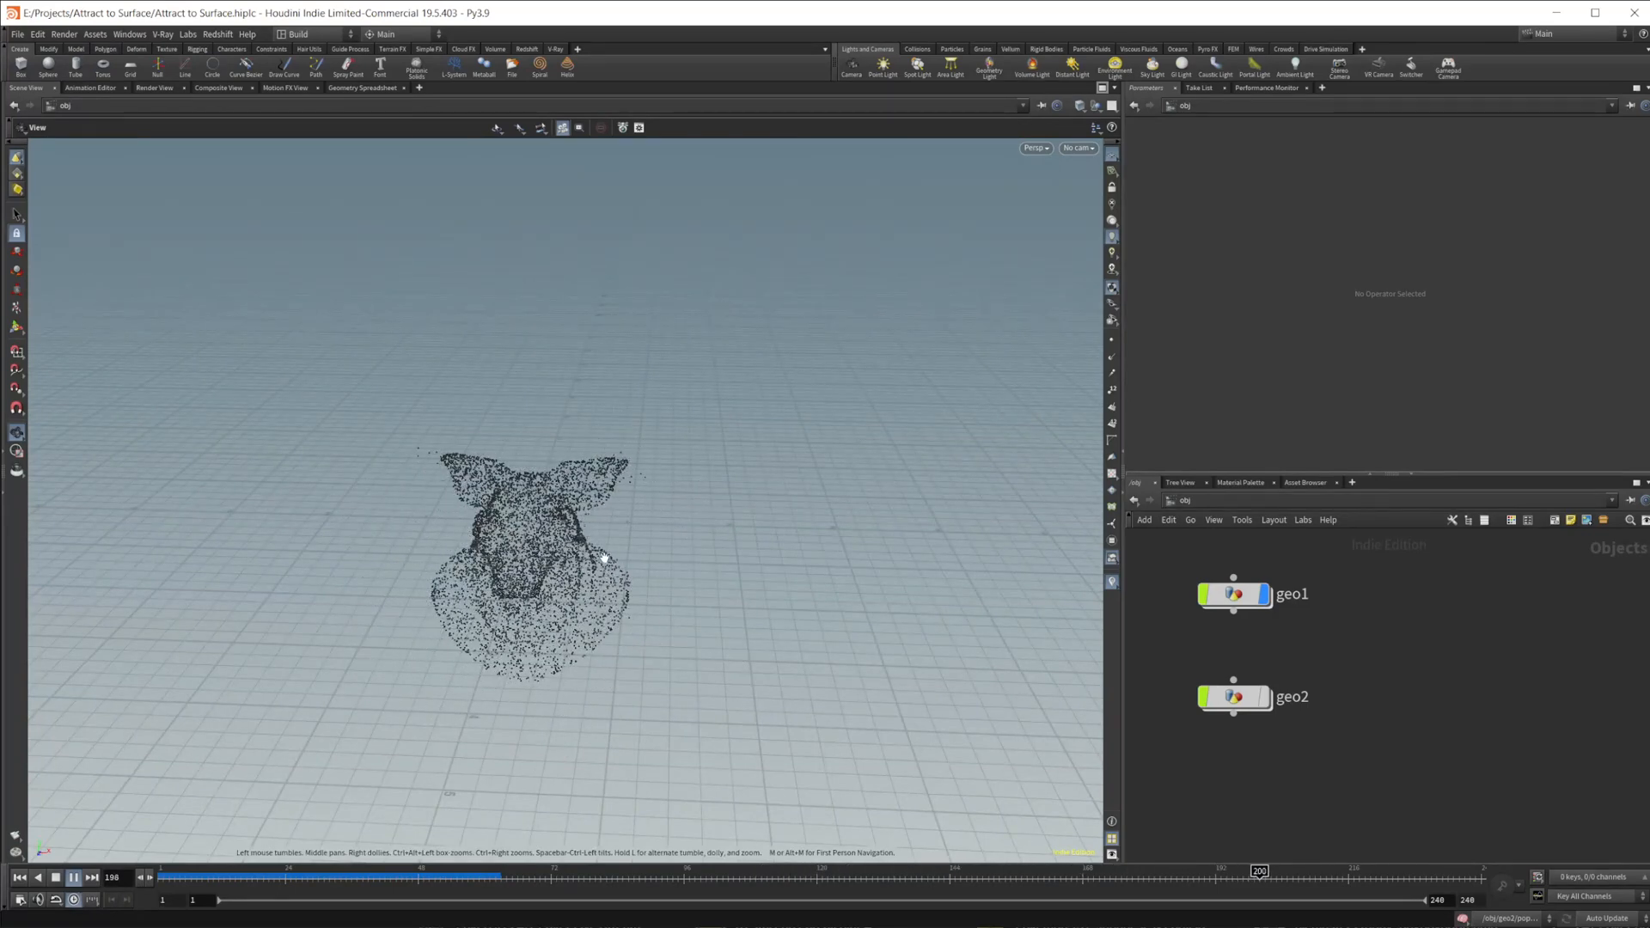
click(55, 877)
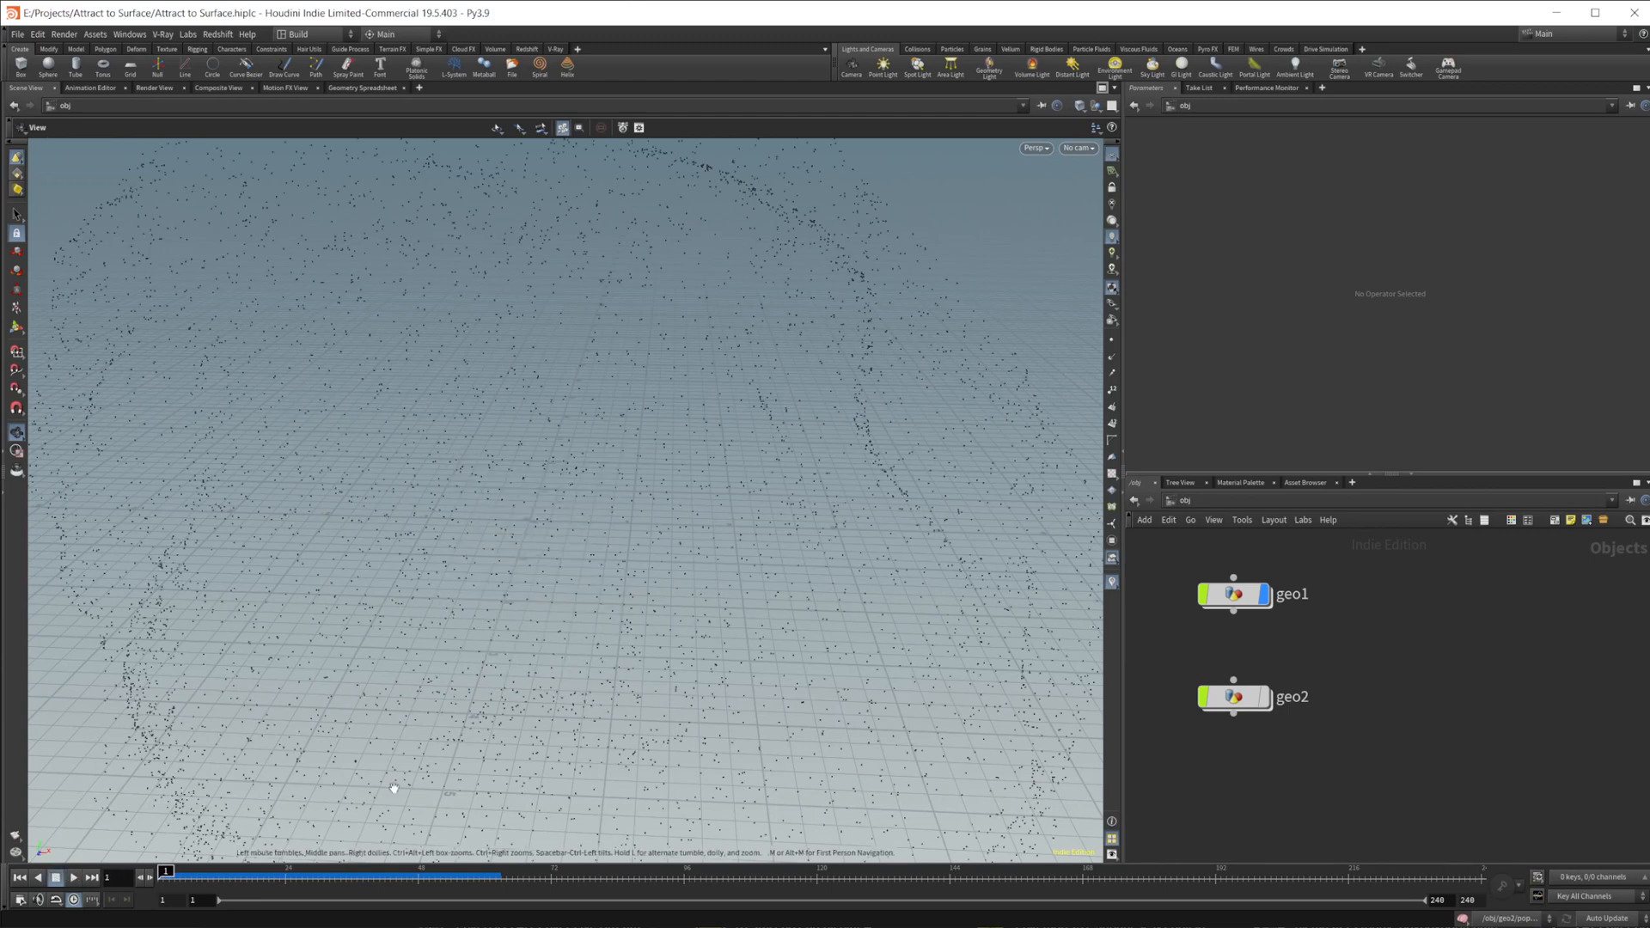
- Turn off the display of geo1 and add a new Geometry object beside it
middle_drag(1261, 647, 1208, 648)
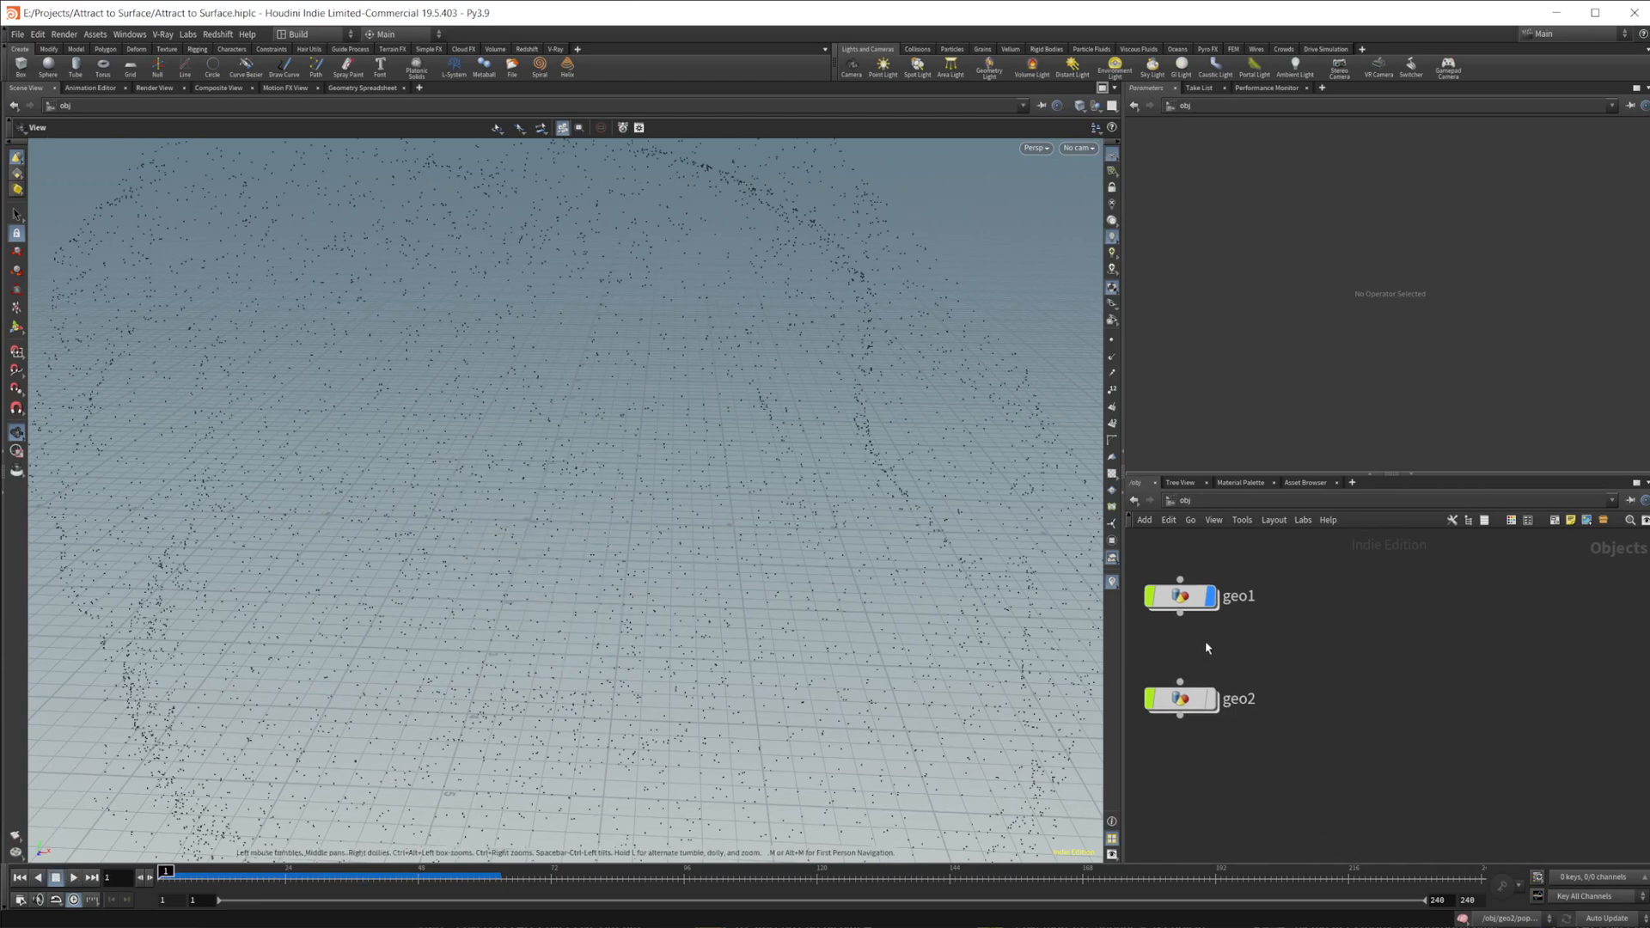
click(1218, 560)
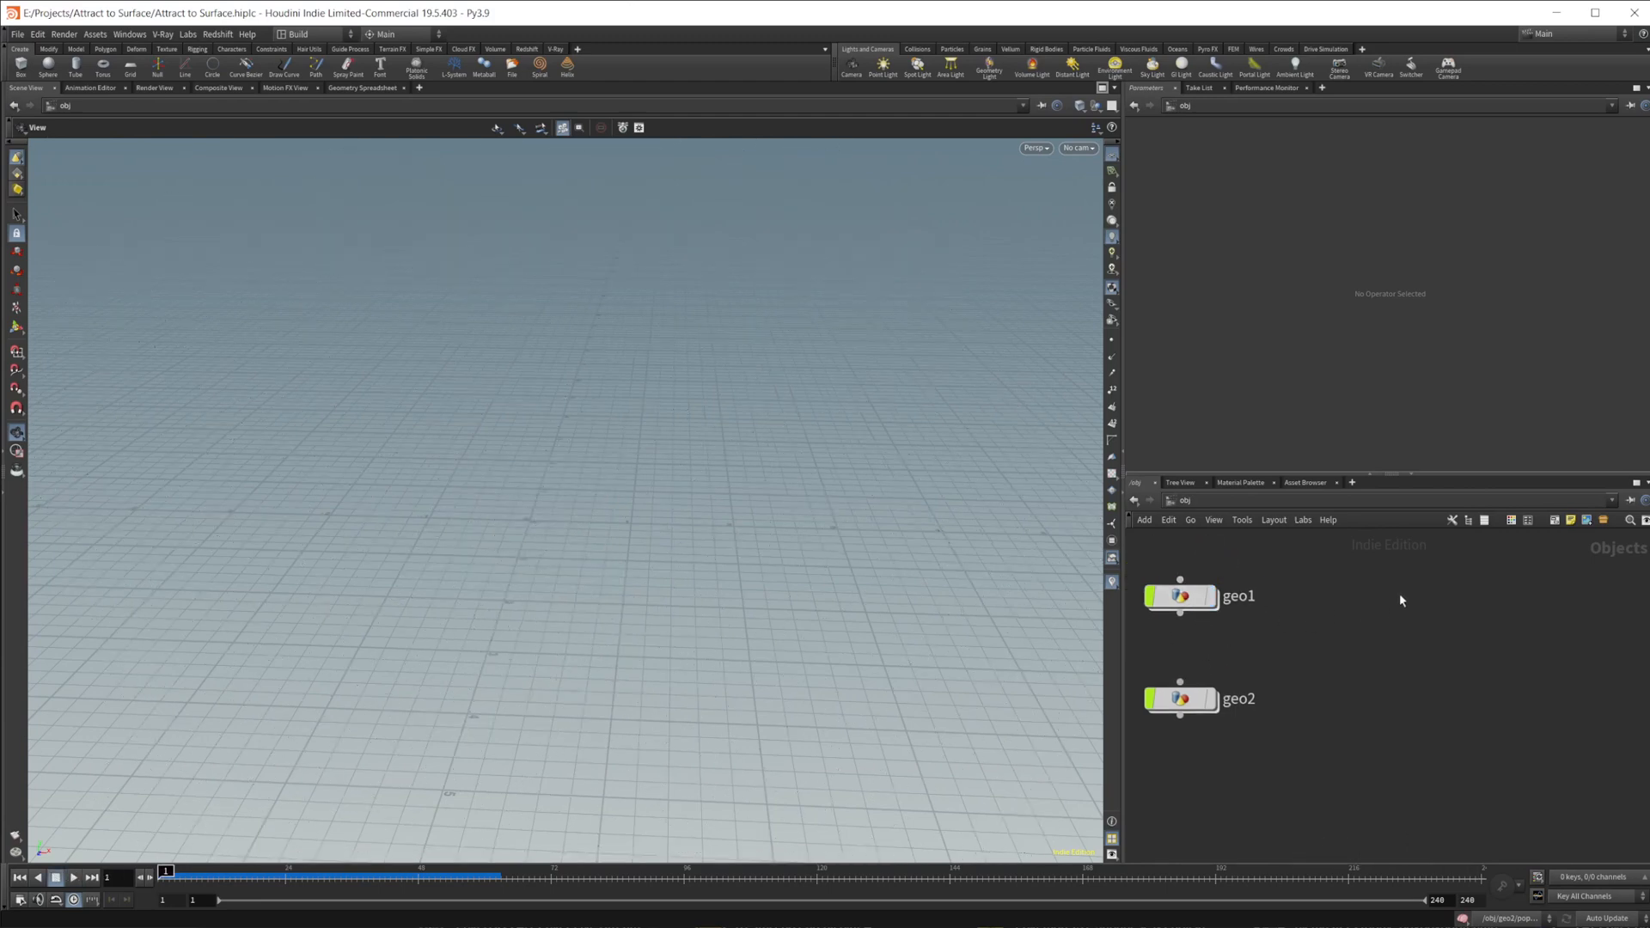
key(Tab)
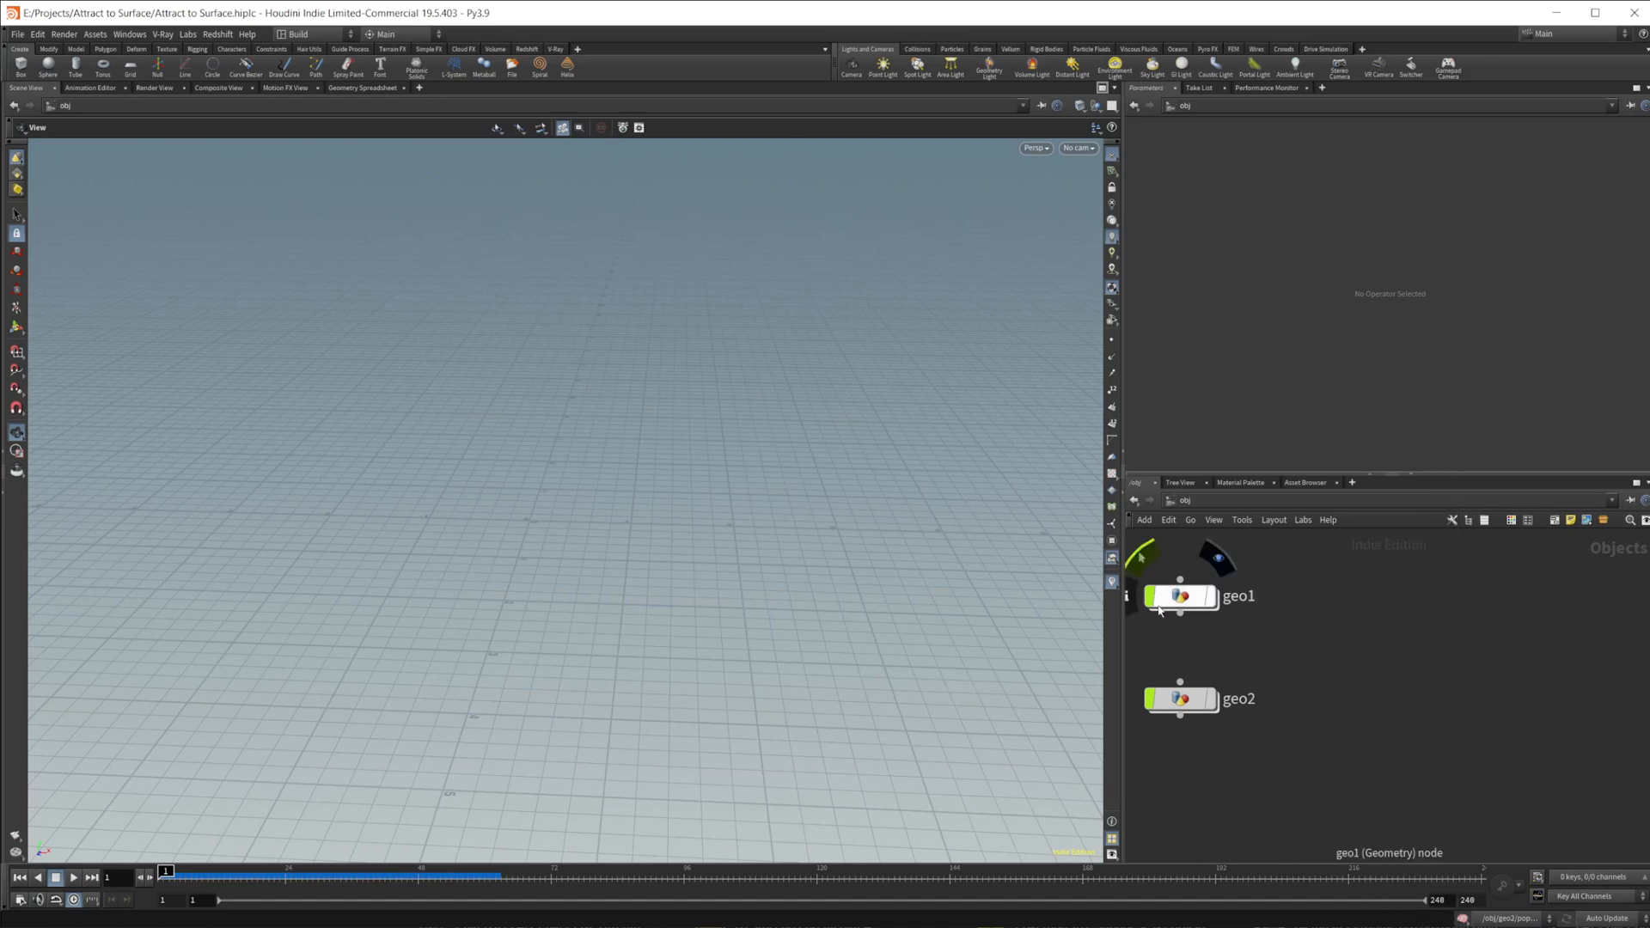
key(Tab)
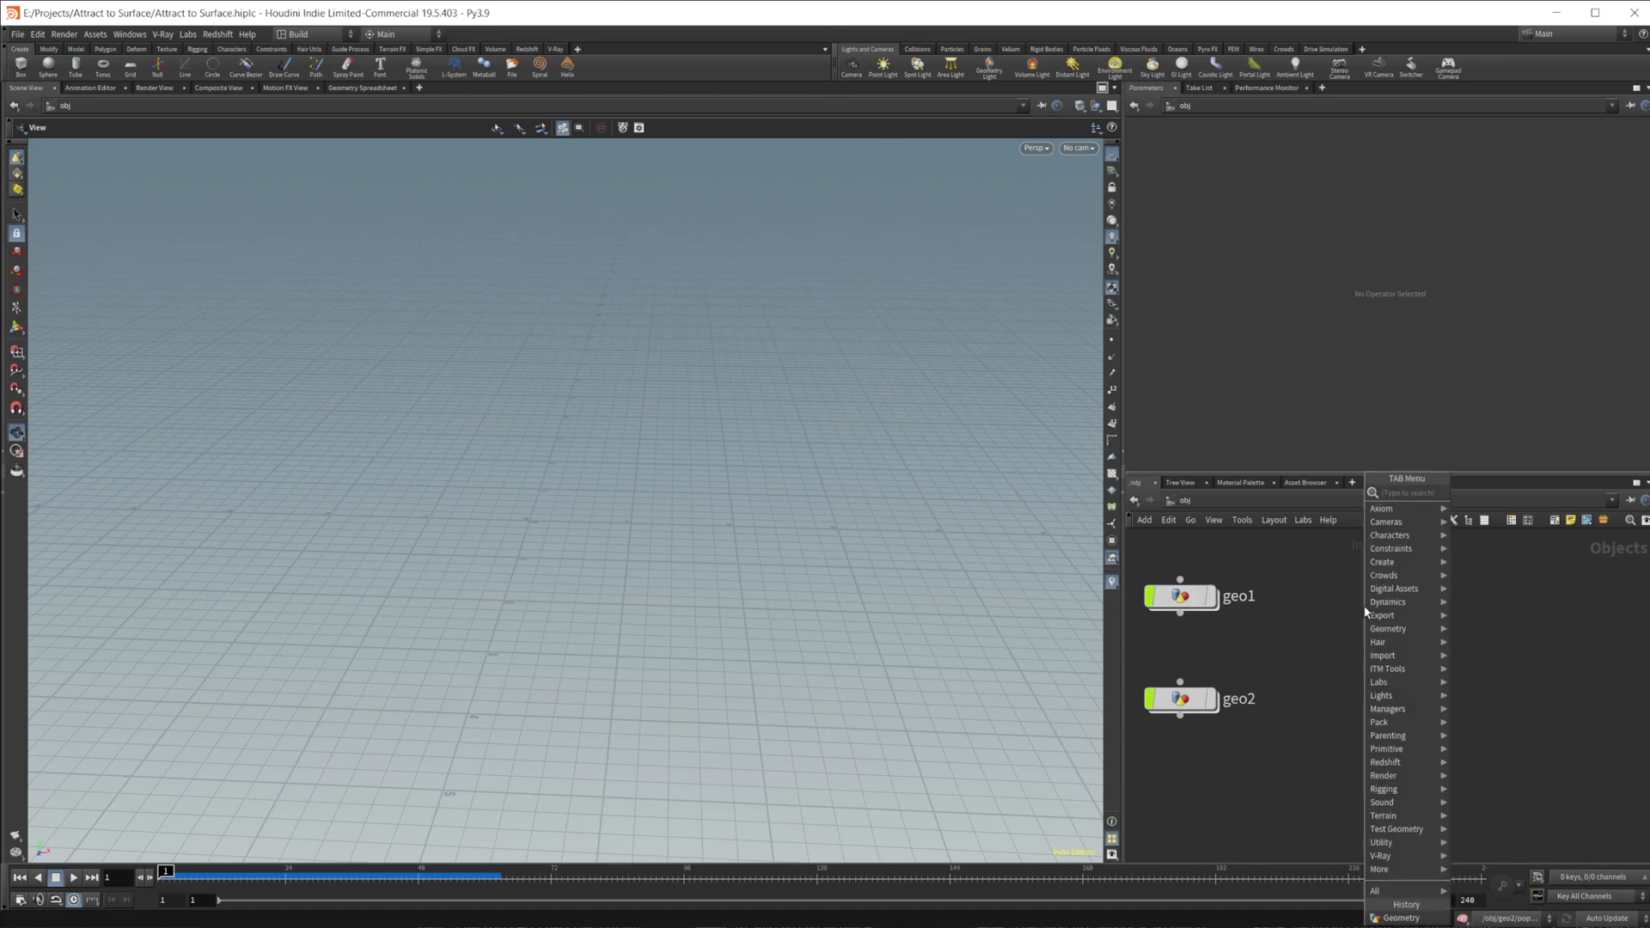
text(geo)
key(Return)
click(1365, 607)
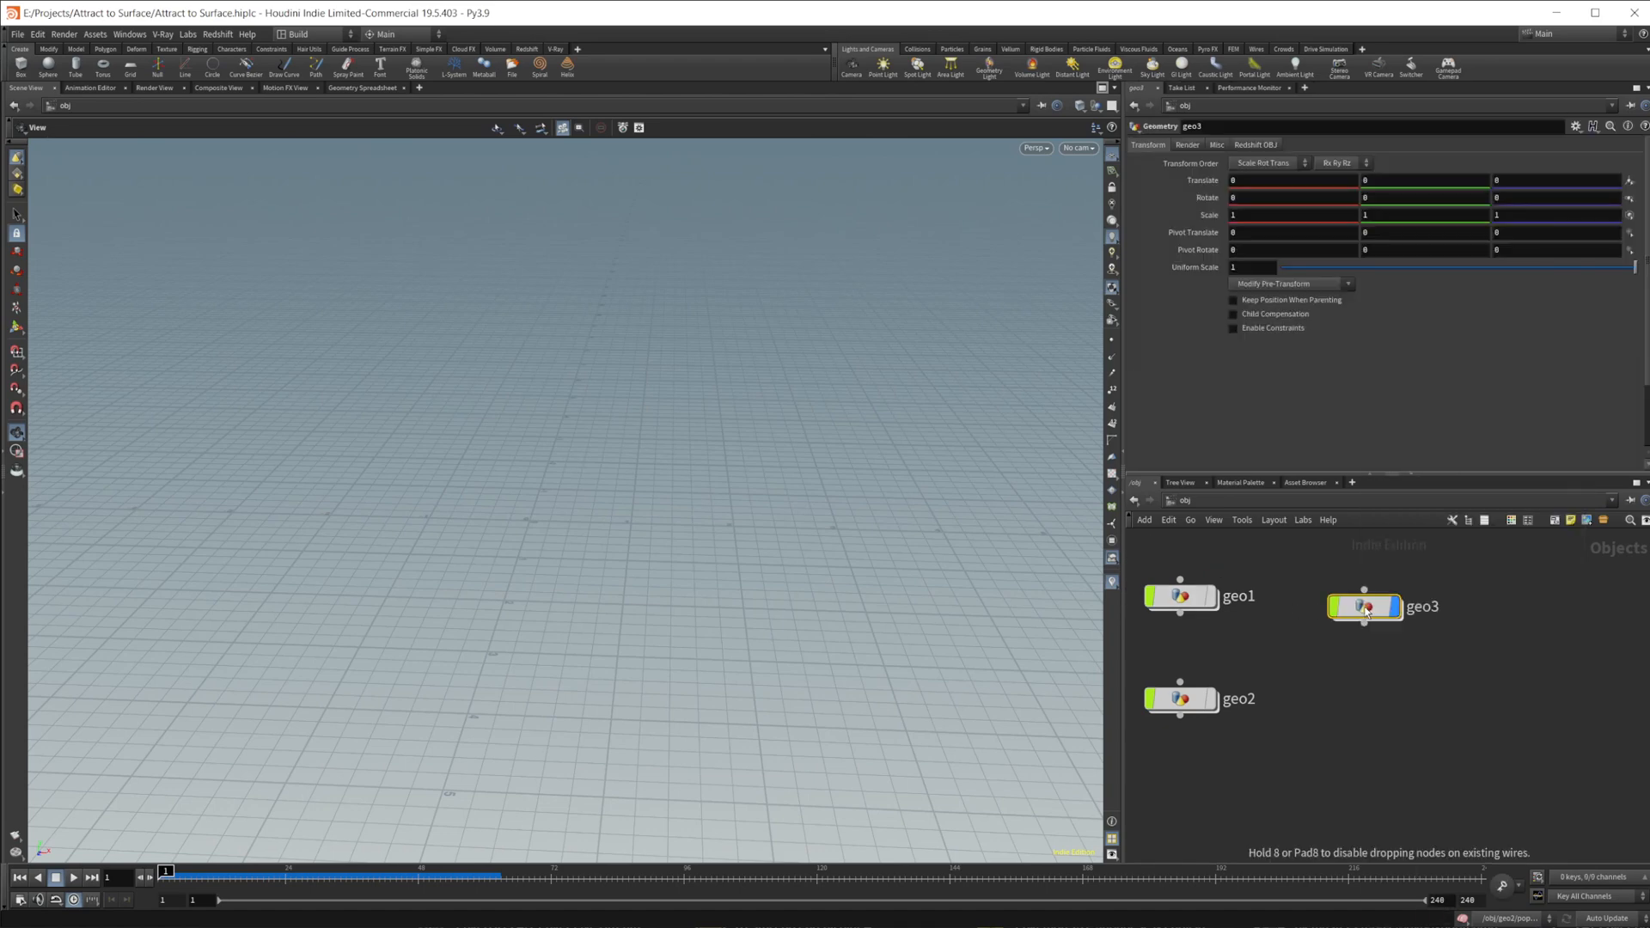
- Inside the new geometry object, add a Sphere and raise its uniform scale to about 8.9
double_click(1365, 607)
key(Tab)
text(sph)
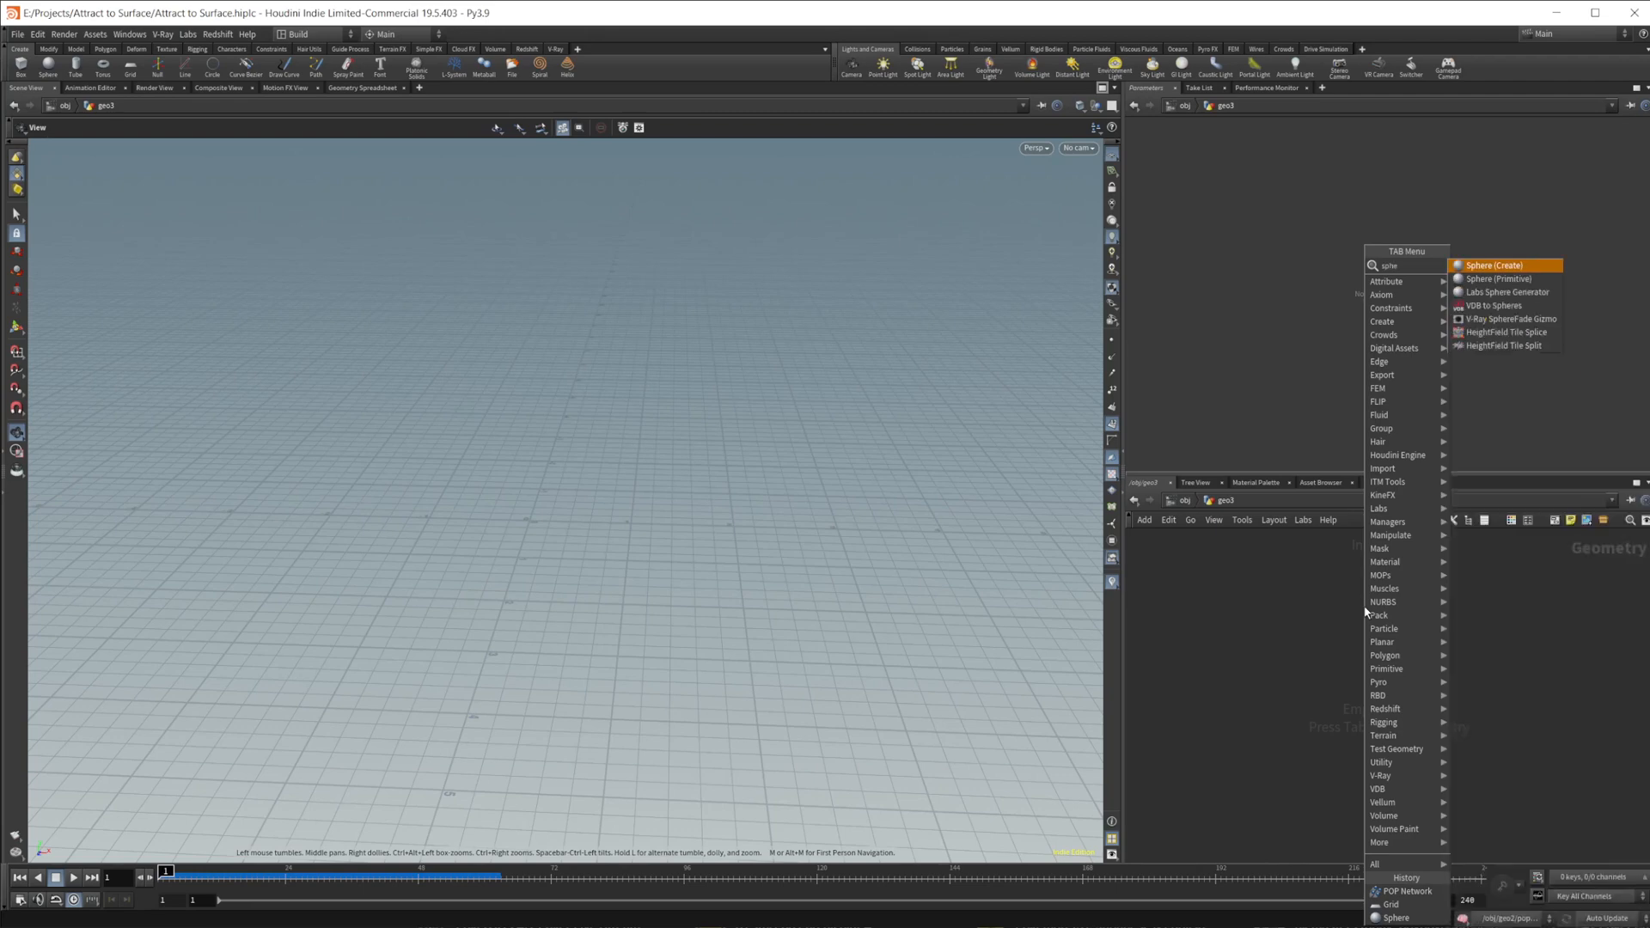
key(Return)
click(1364, 606)
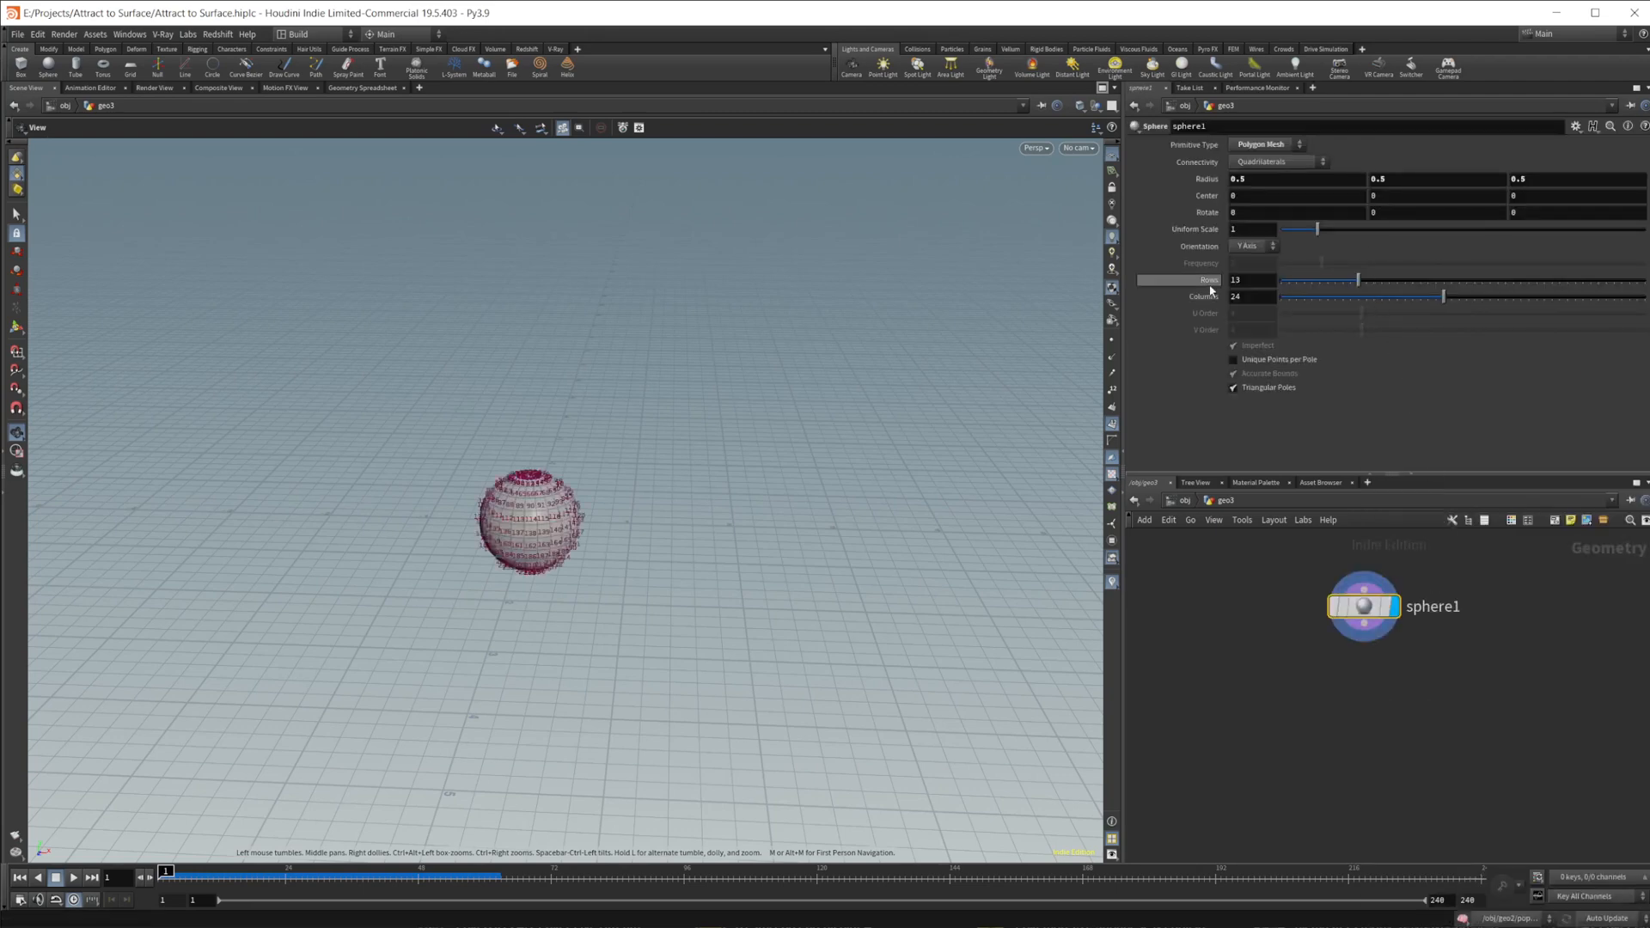
drag(1370, 235, 1605, 229)
- Add a Grid beside the sphere and set it to 3 rows and 3 columns
middle_drag(1374, 715, 1397, 711)
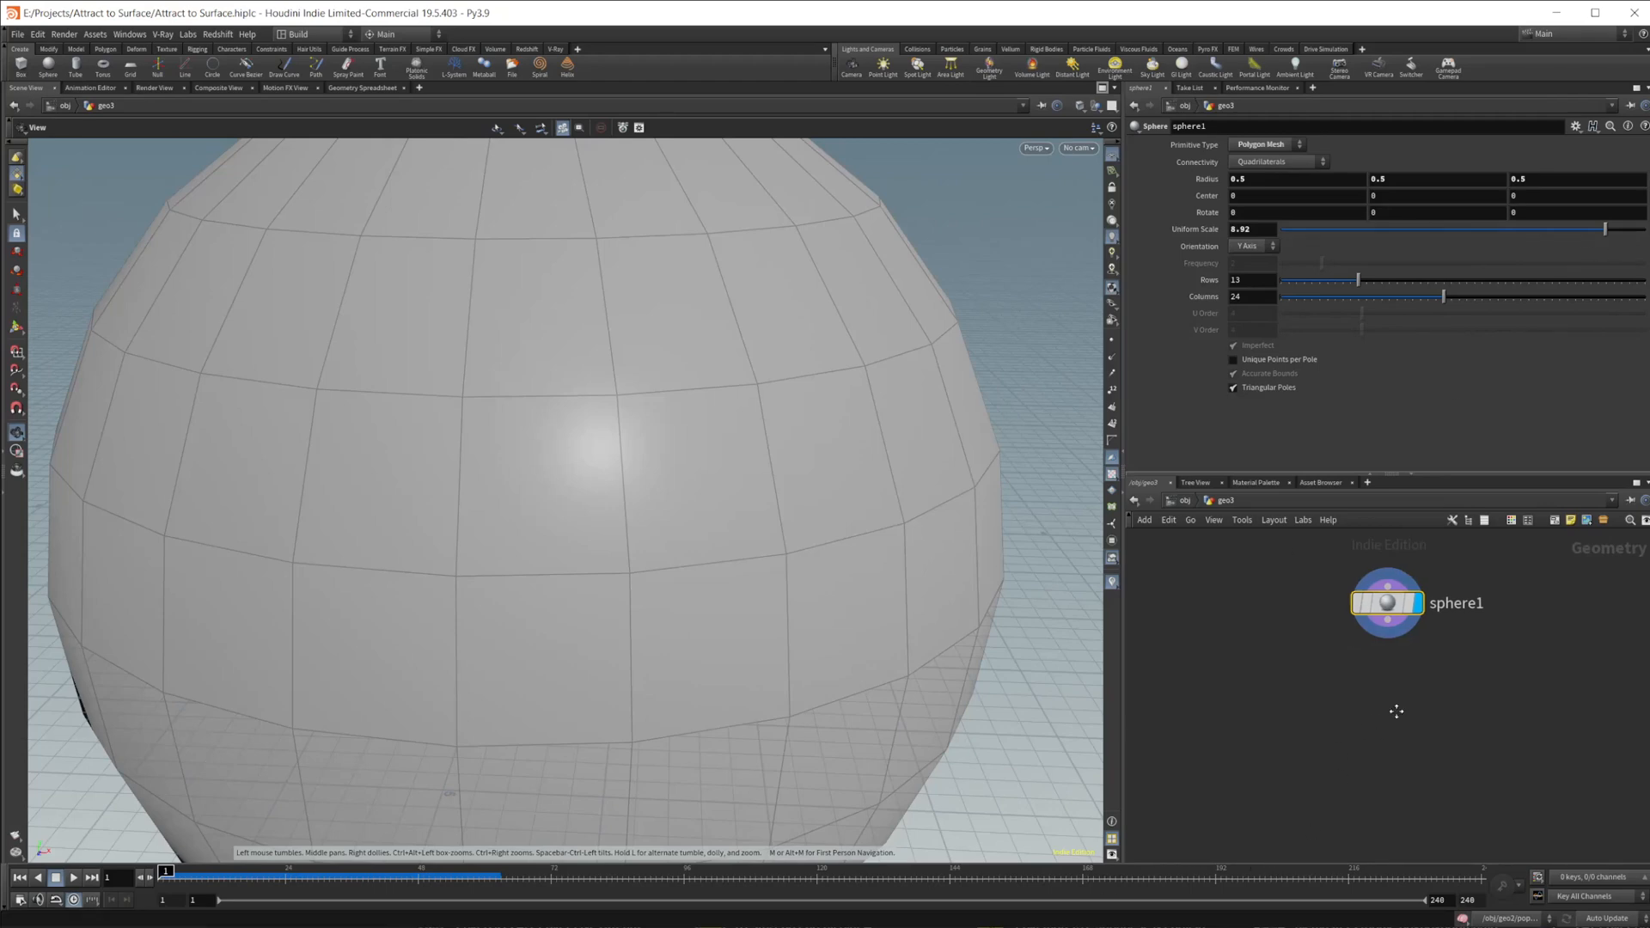
key(Tab)
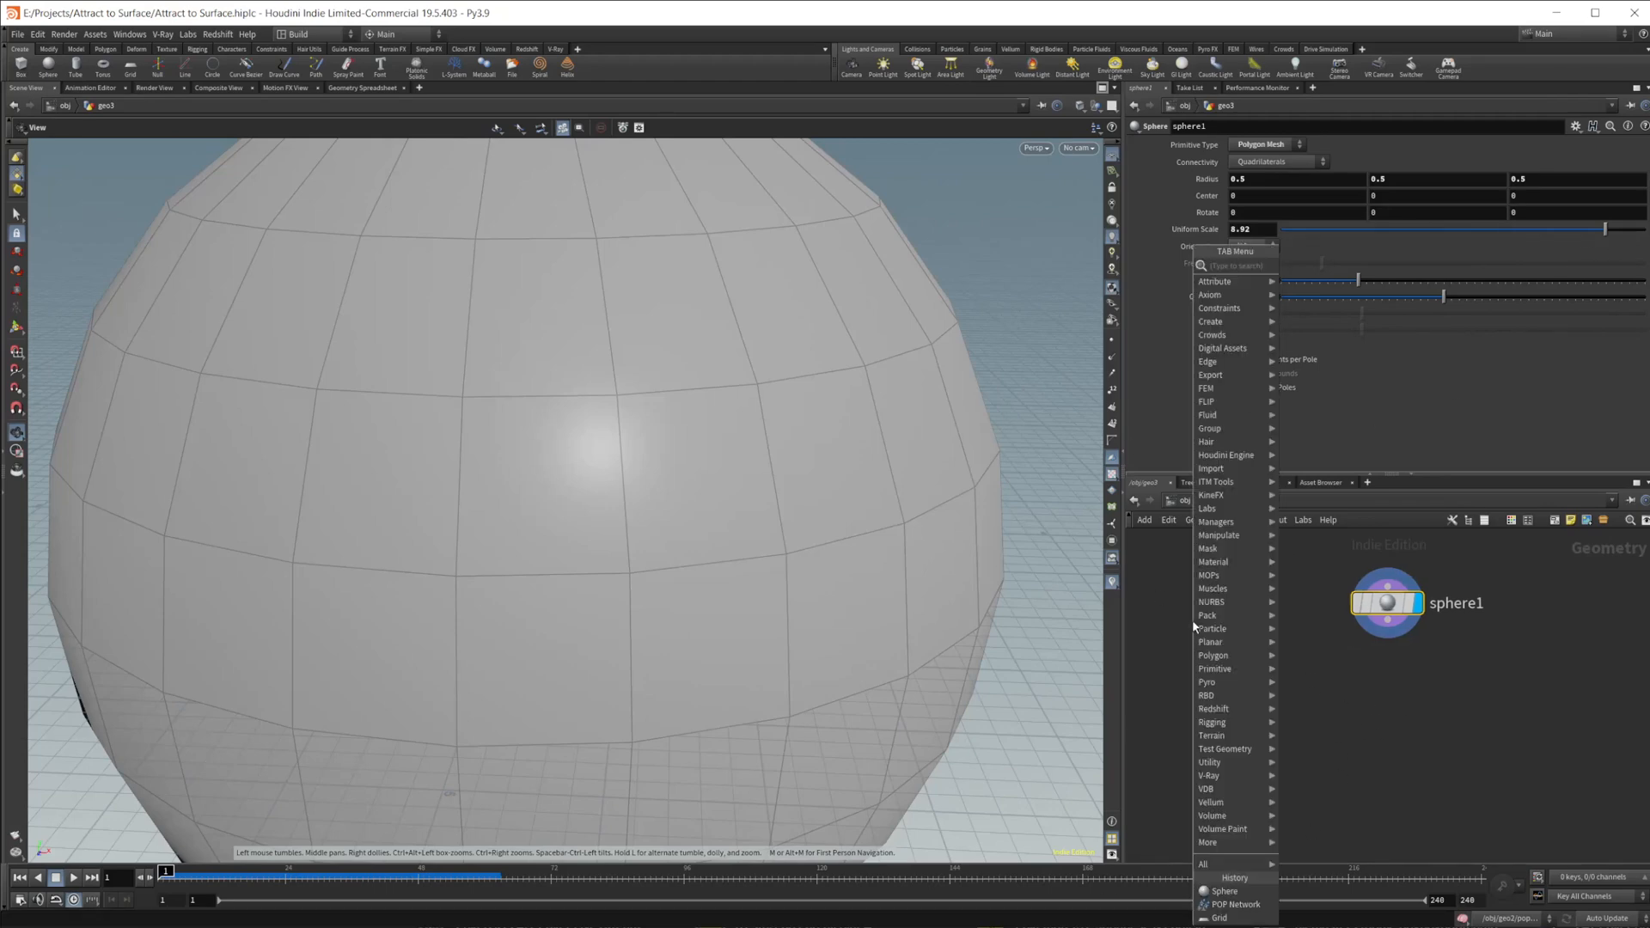
text(grid)
key(Return)
click(1193, 620)
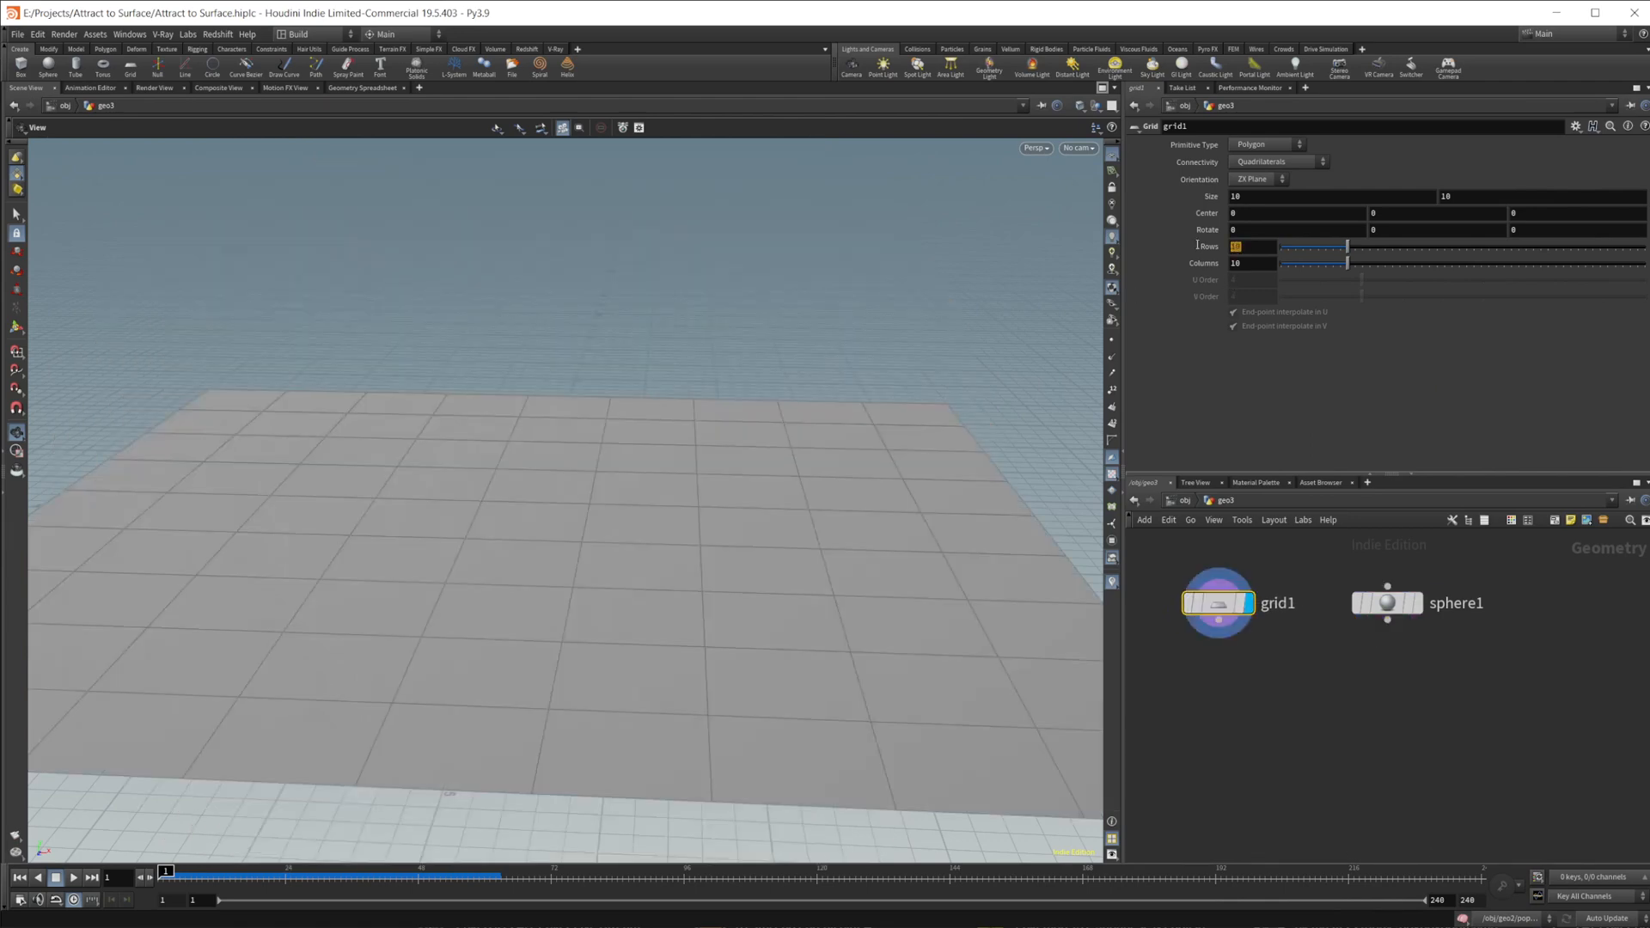
text(3)
key(Tab)
text(3)
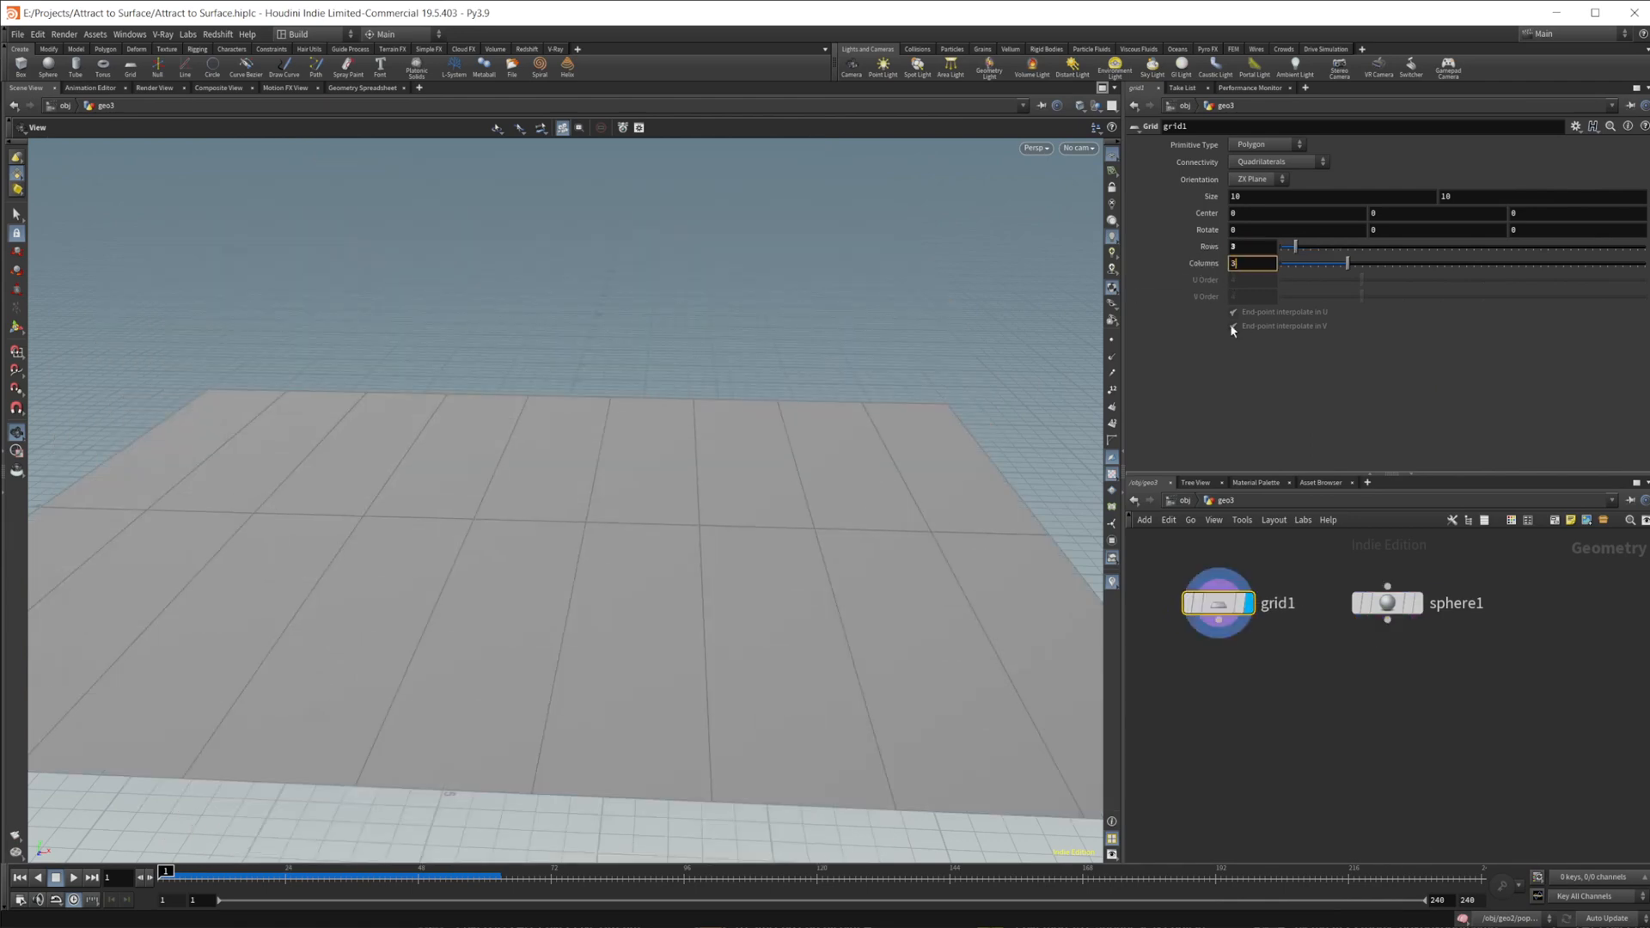
key(Return)
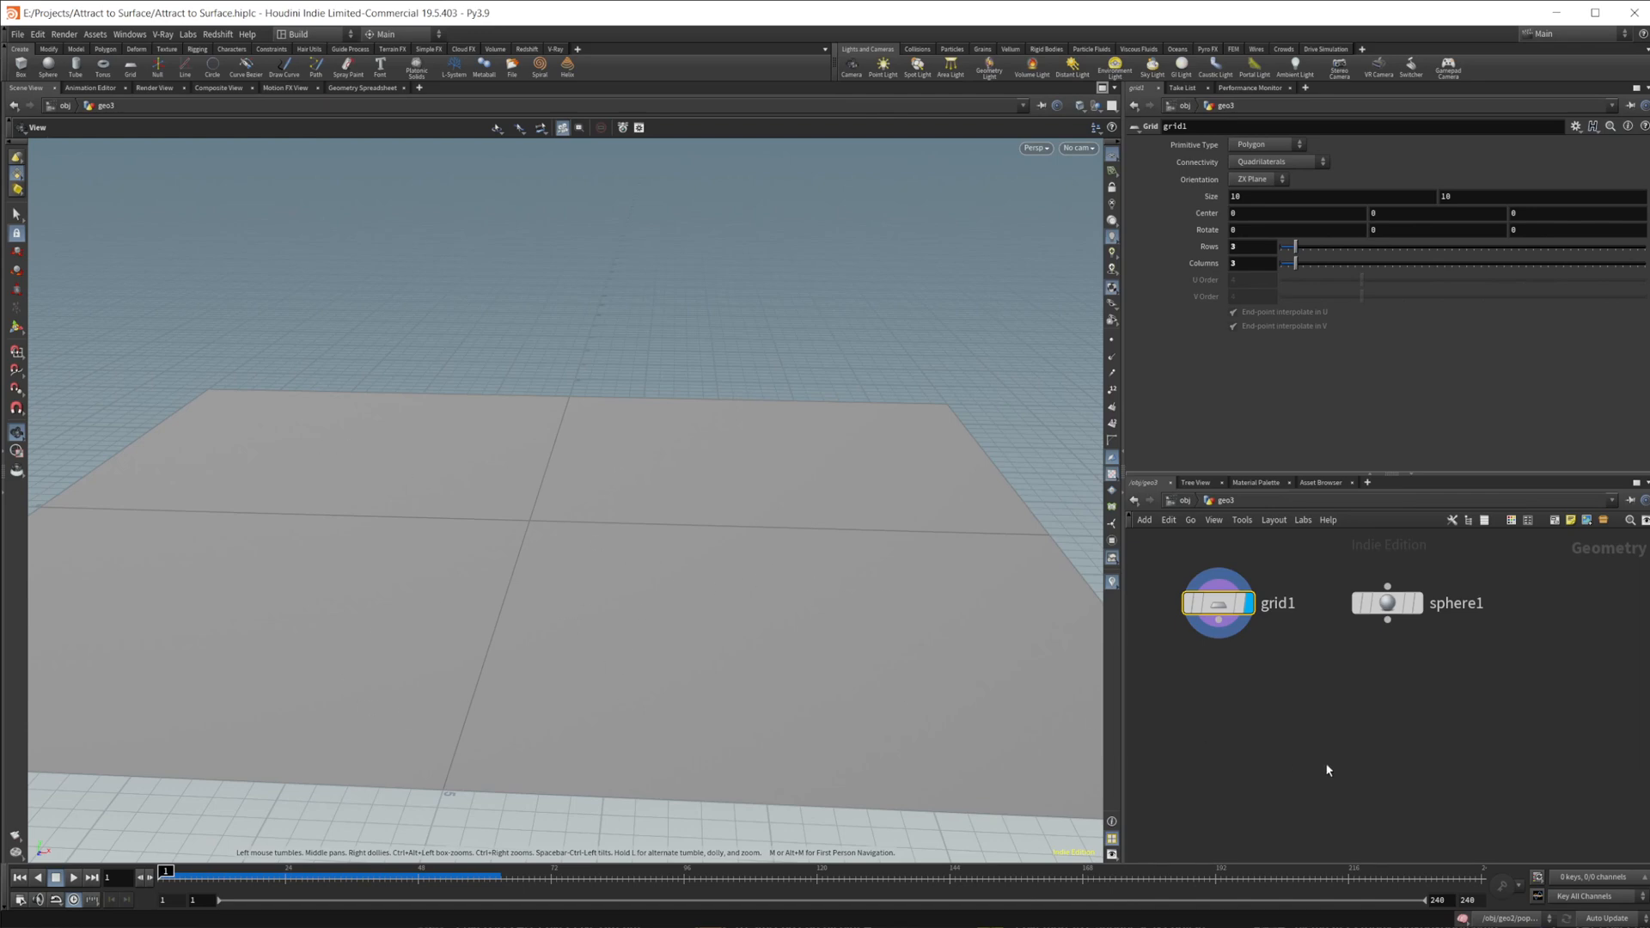
- Add a POP Network fed by the sphere in its first input and the grid in its second, and enter it
middle_drag(1328, 769, 1264, 708)
key(Tab)
text(pop net)
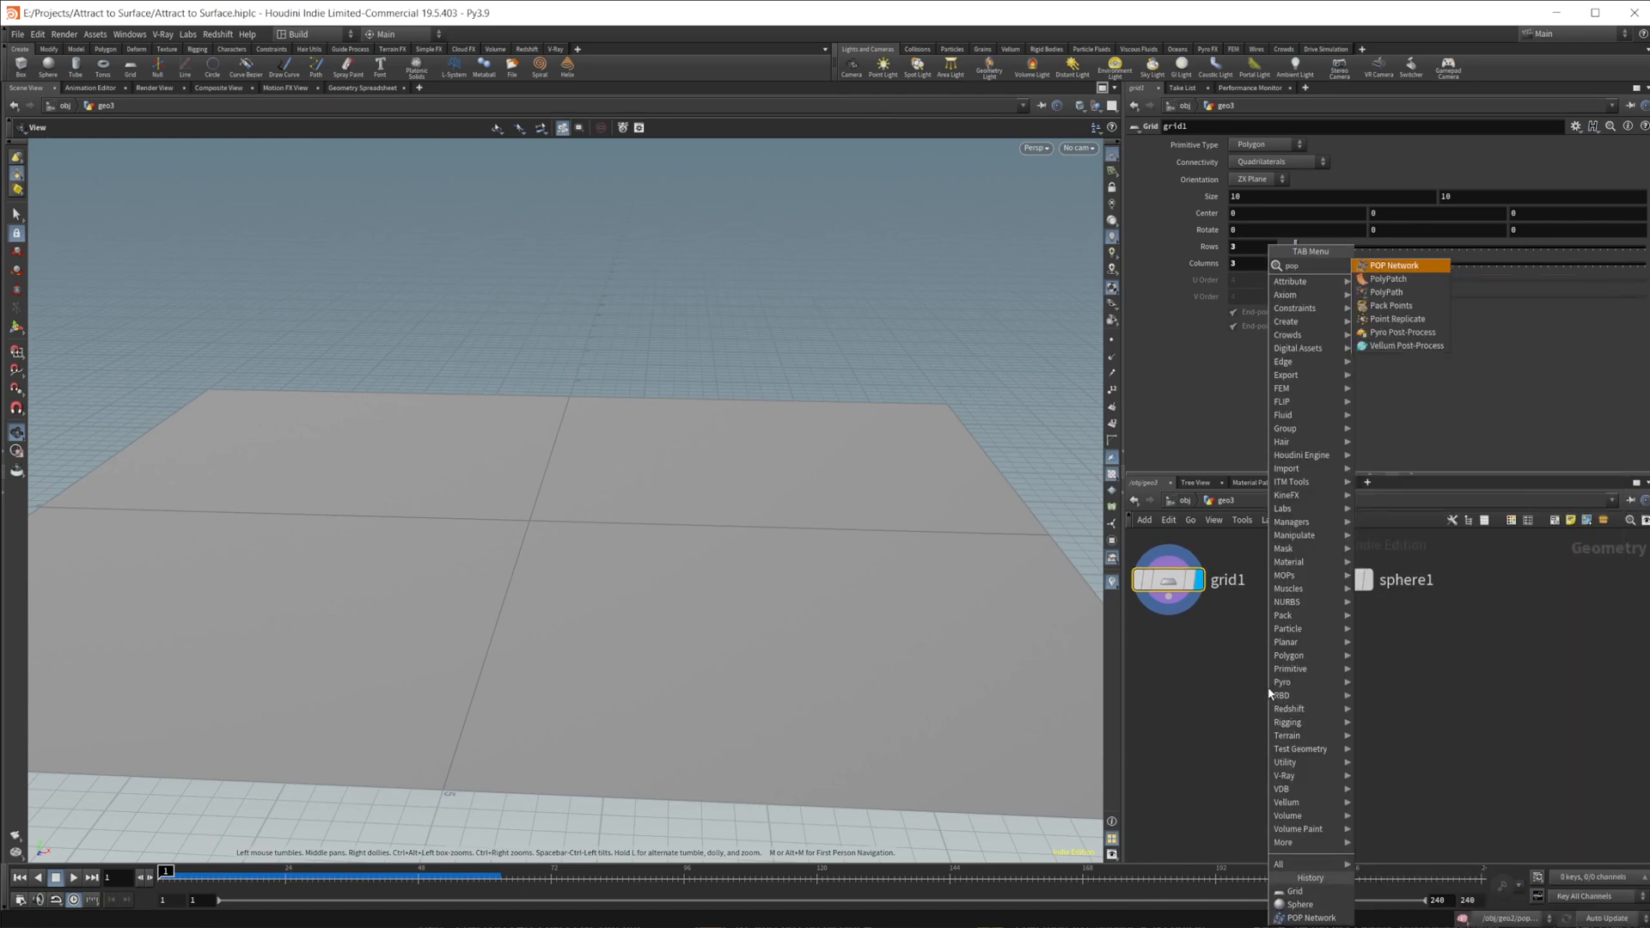
key(Return)
click(1267, 687)
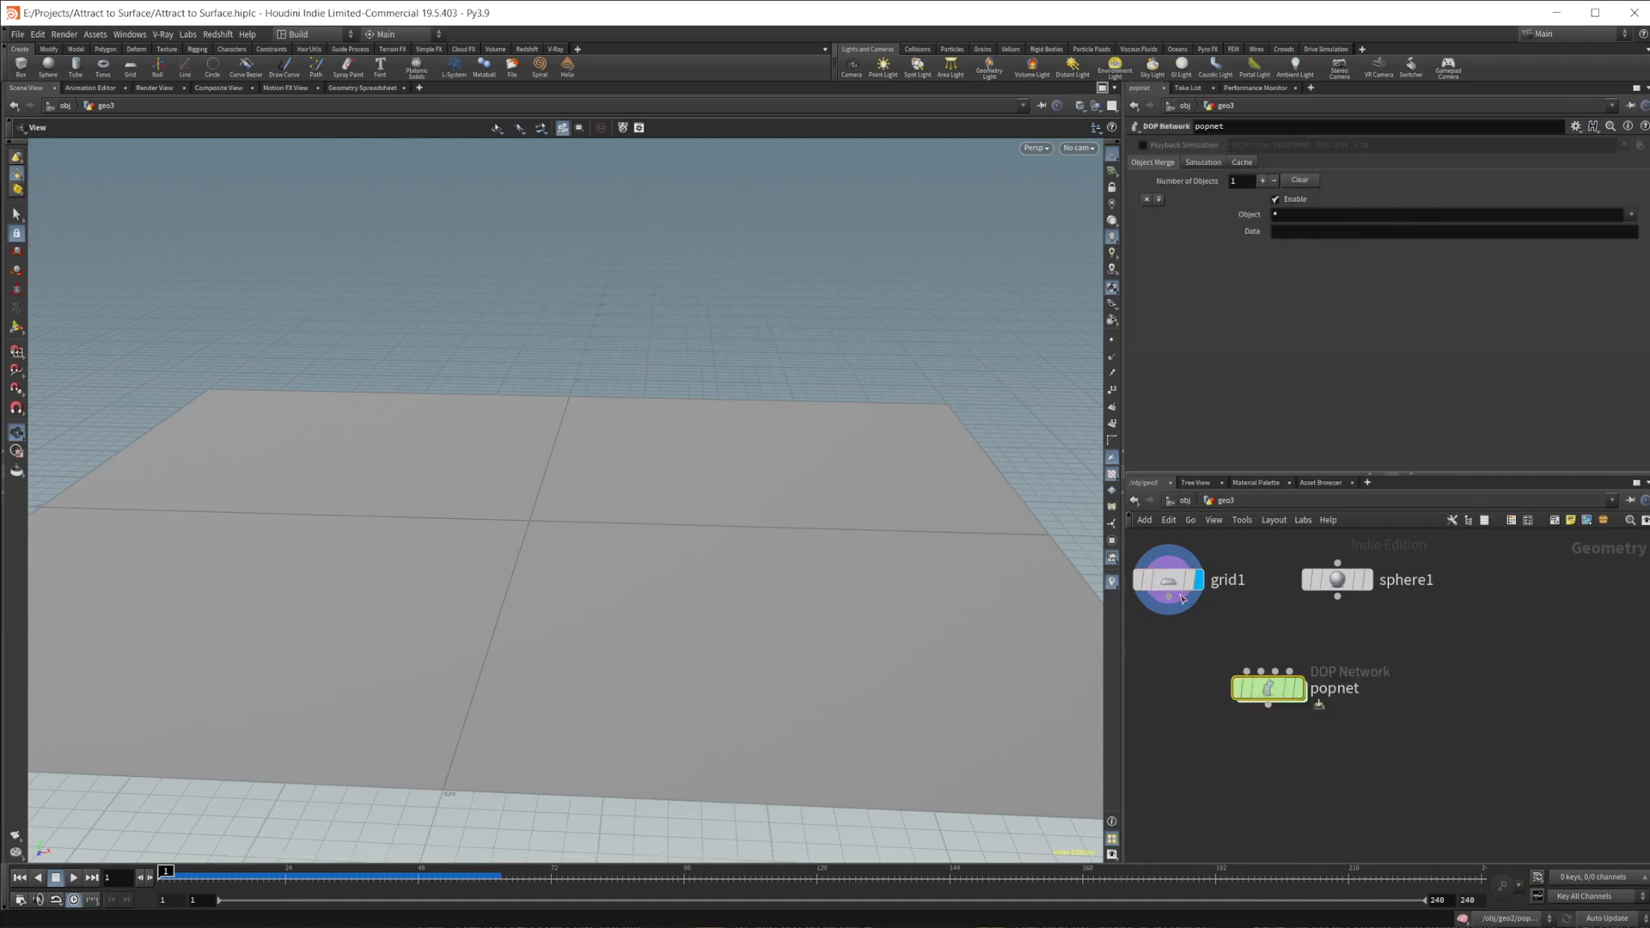
drag(1168, 597, 1335, 687)
double_click(1335, 687)
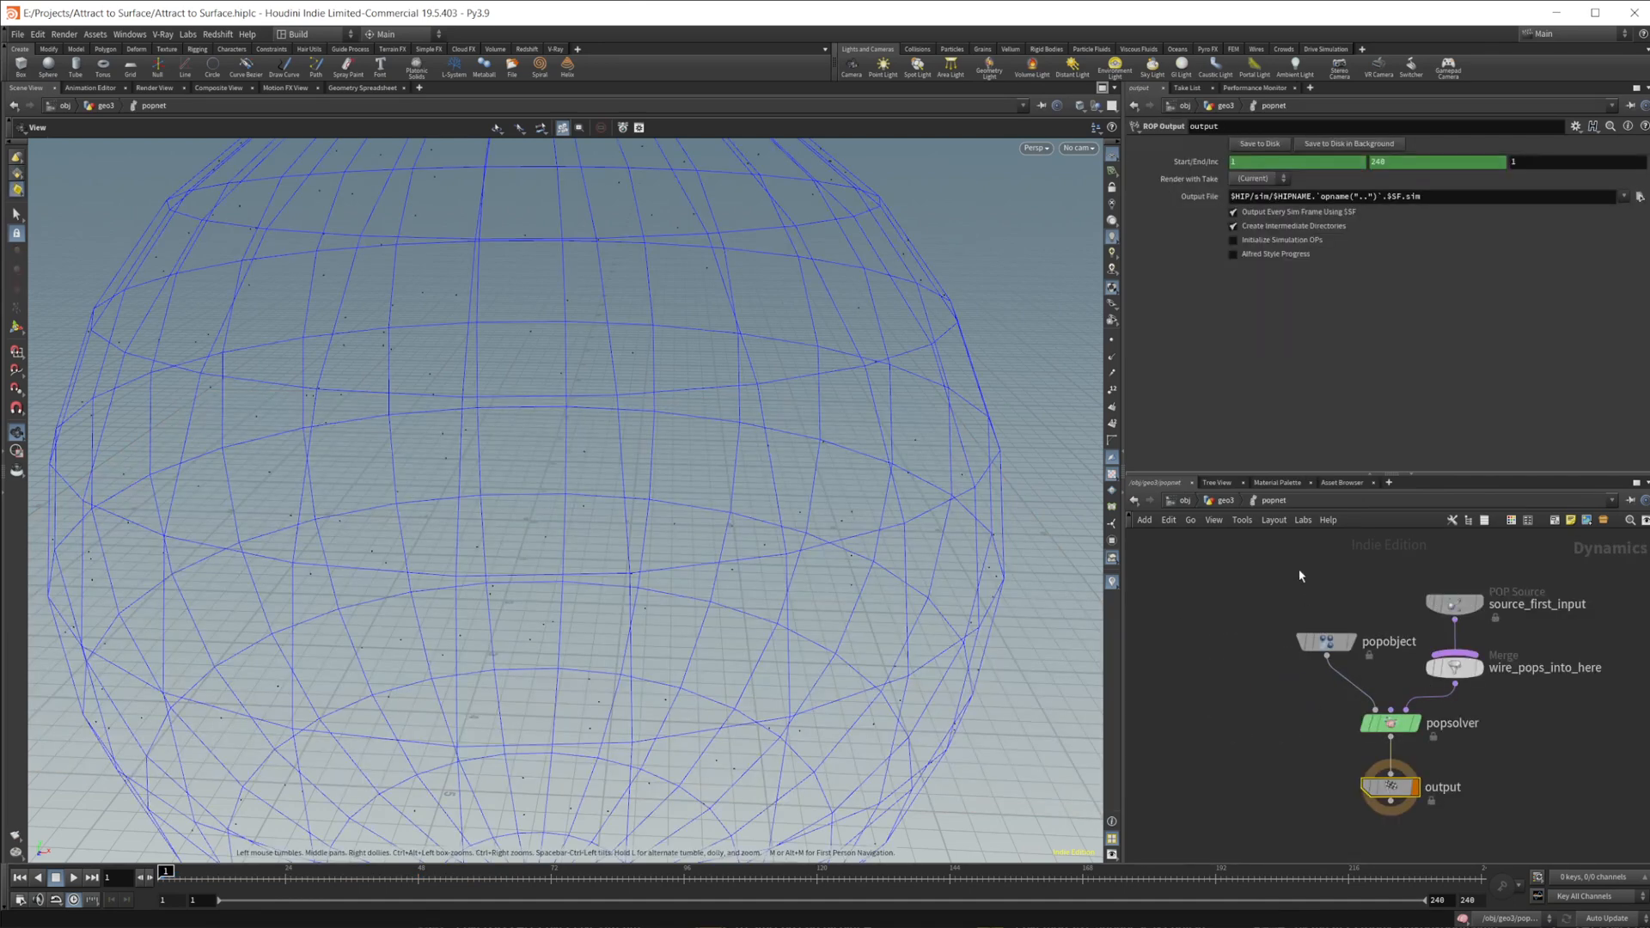
key(u)
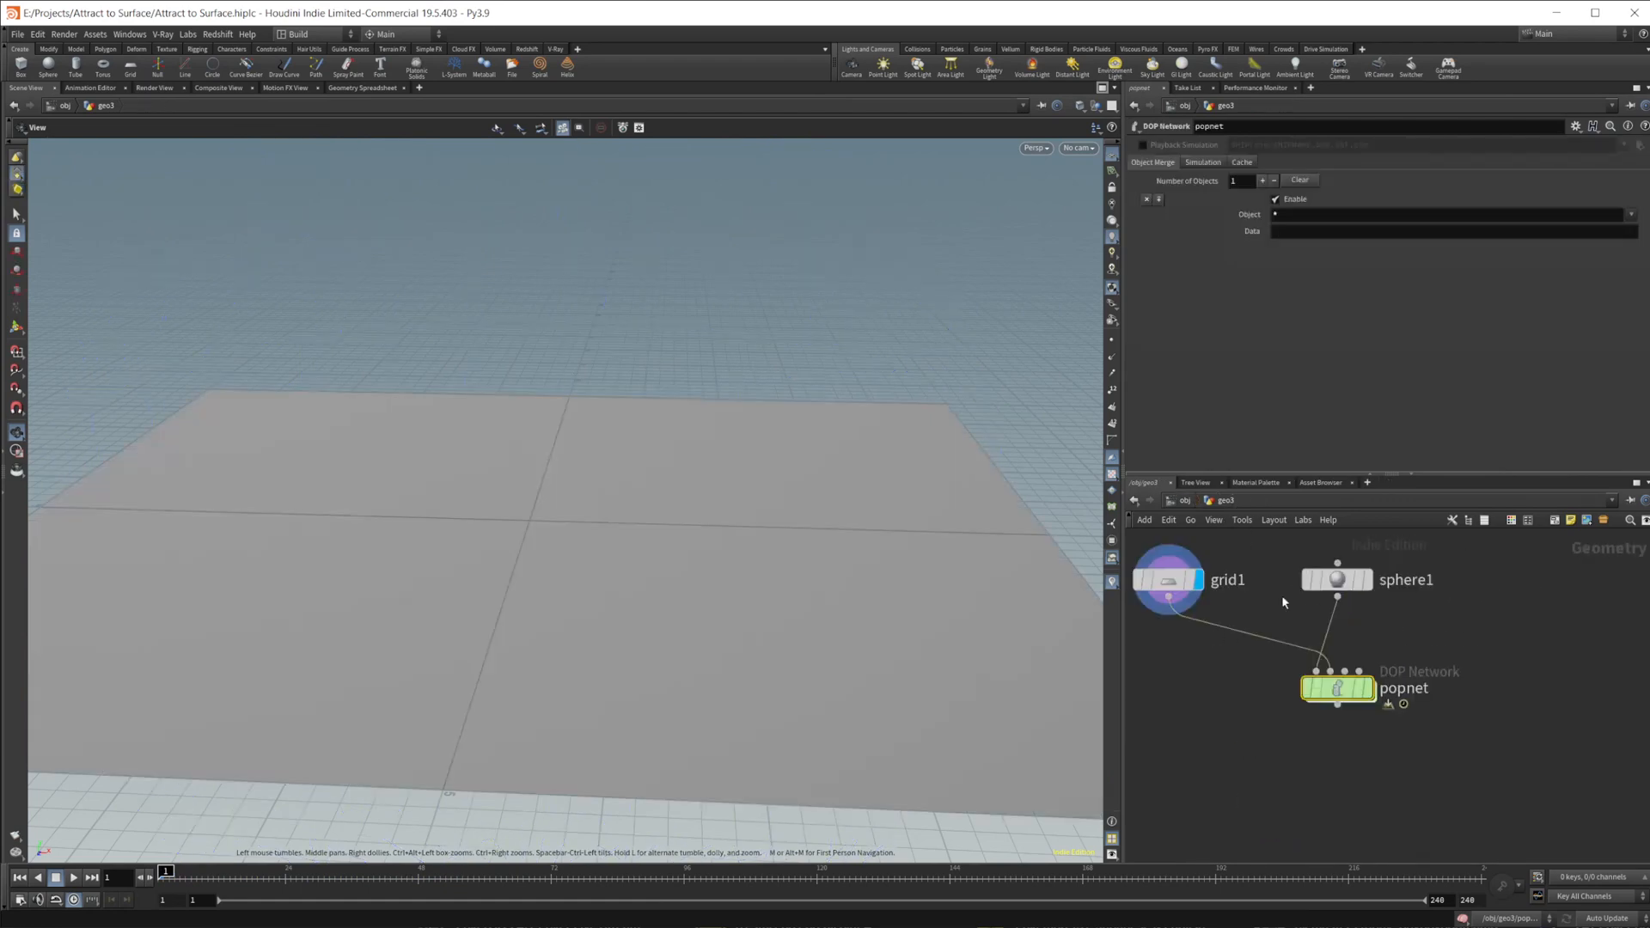
double_click(1336, 684)
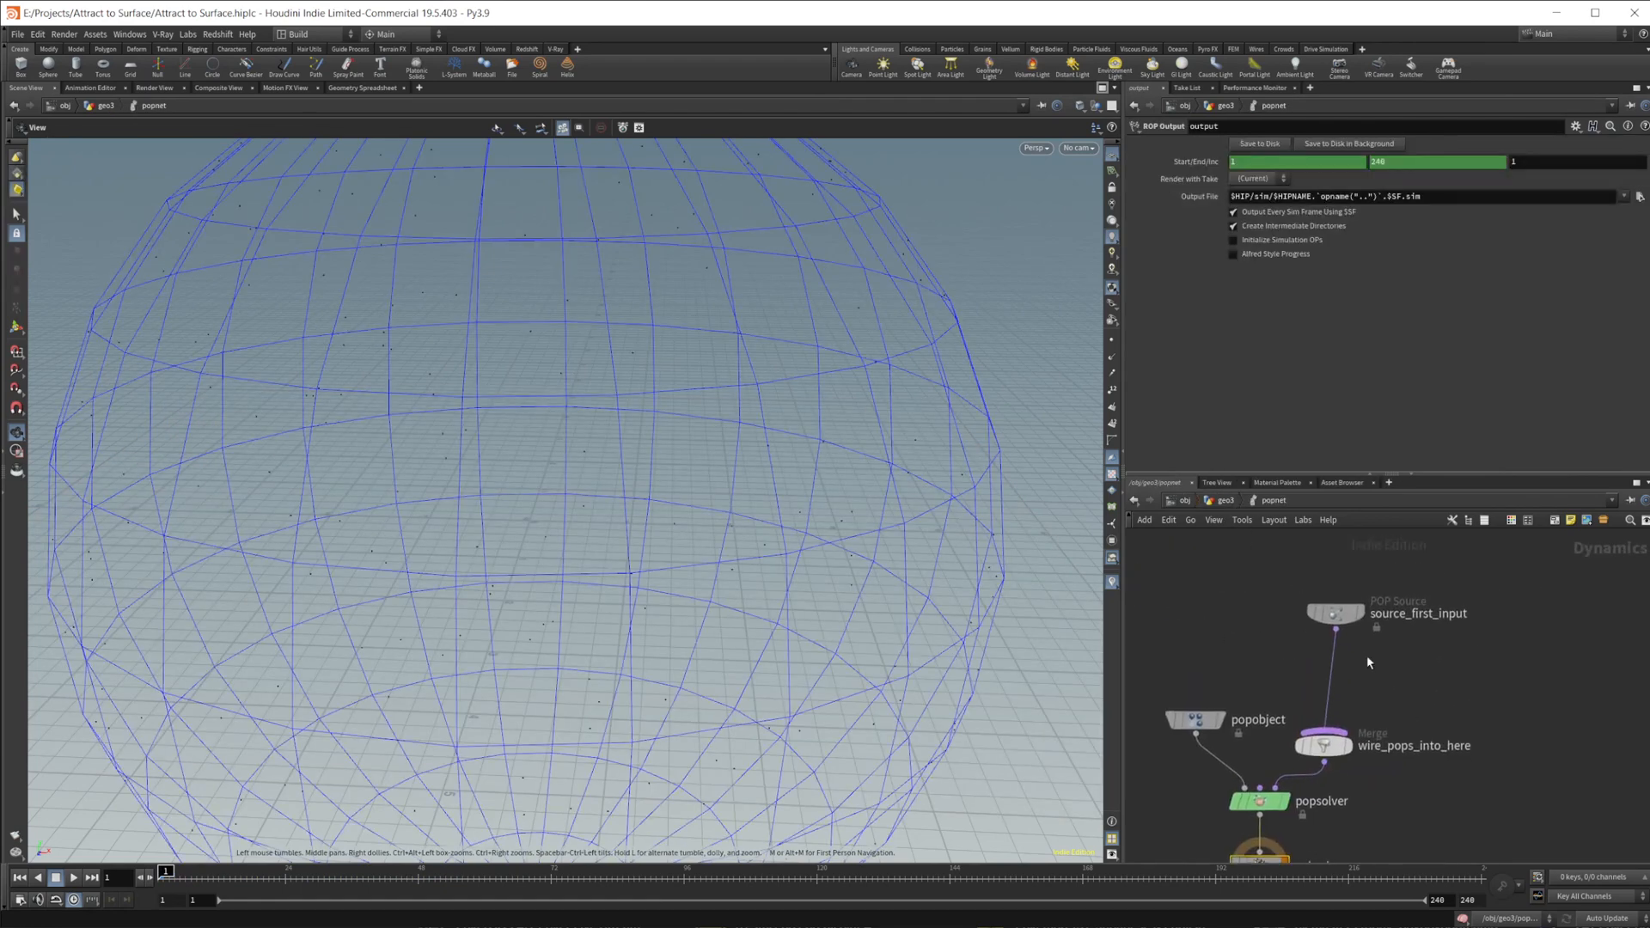
- Move source_first_input farther above the merge node and set its Const. Activation to 0, with its guide hidden
drag(1336, 612, 1333, 553)
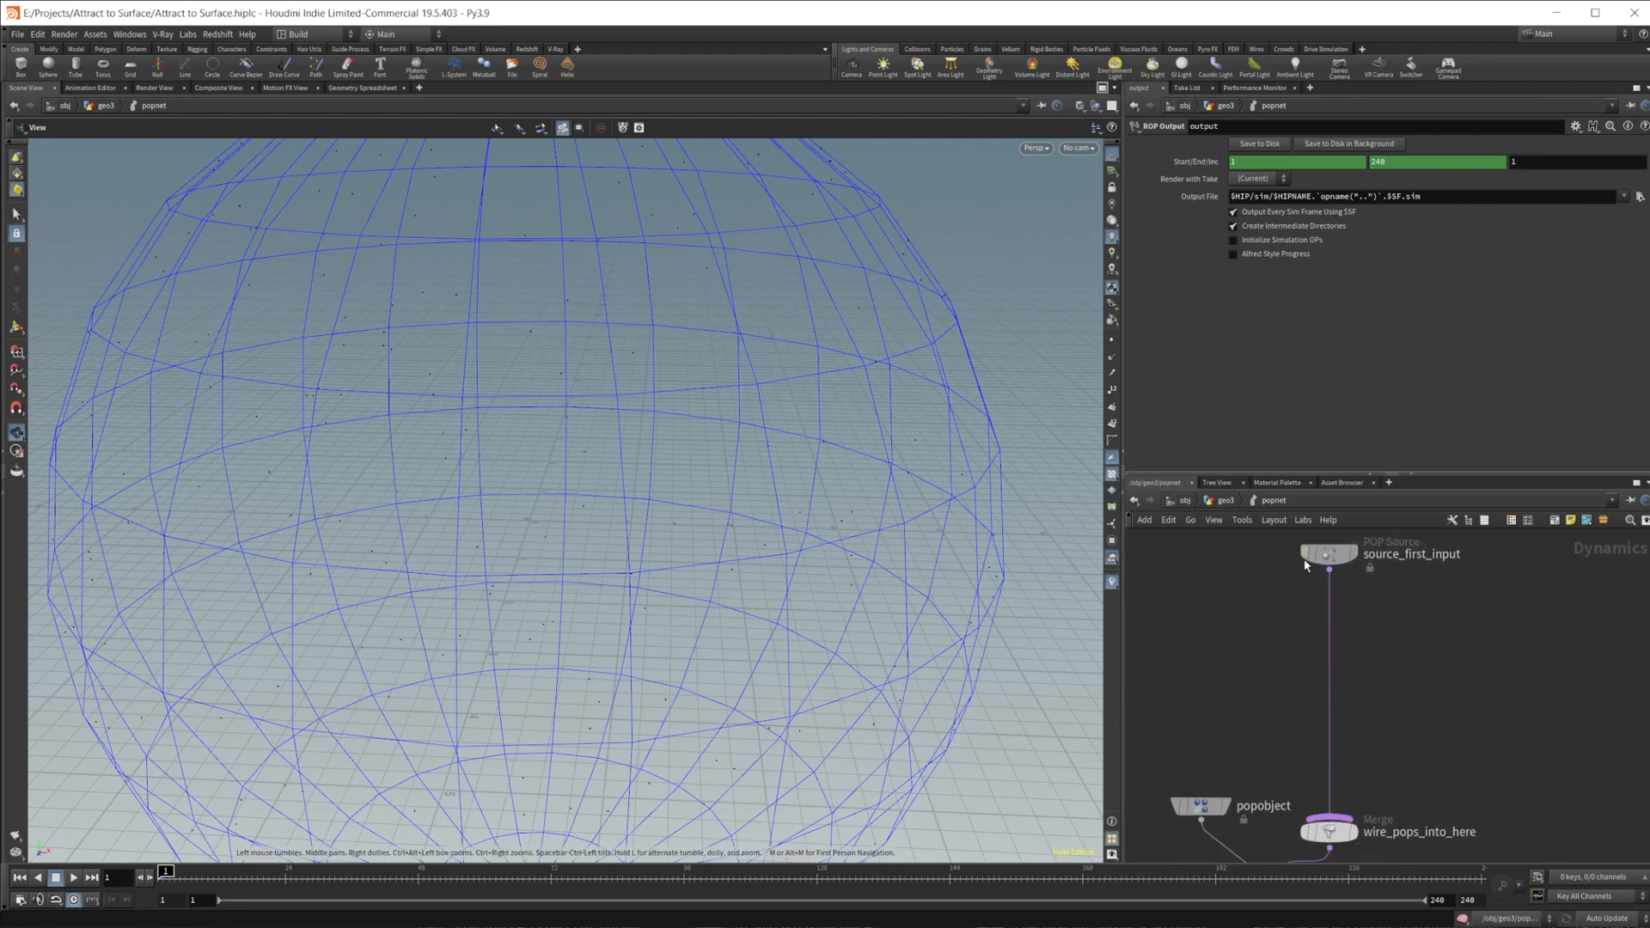
click(1329, 553)
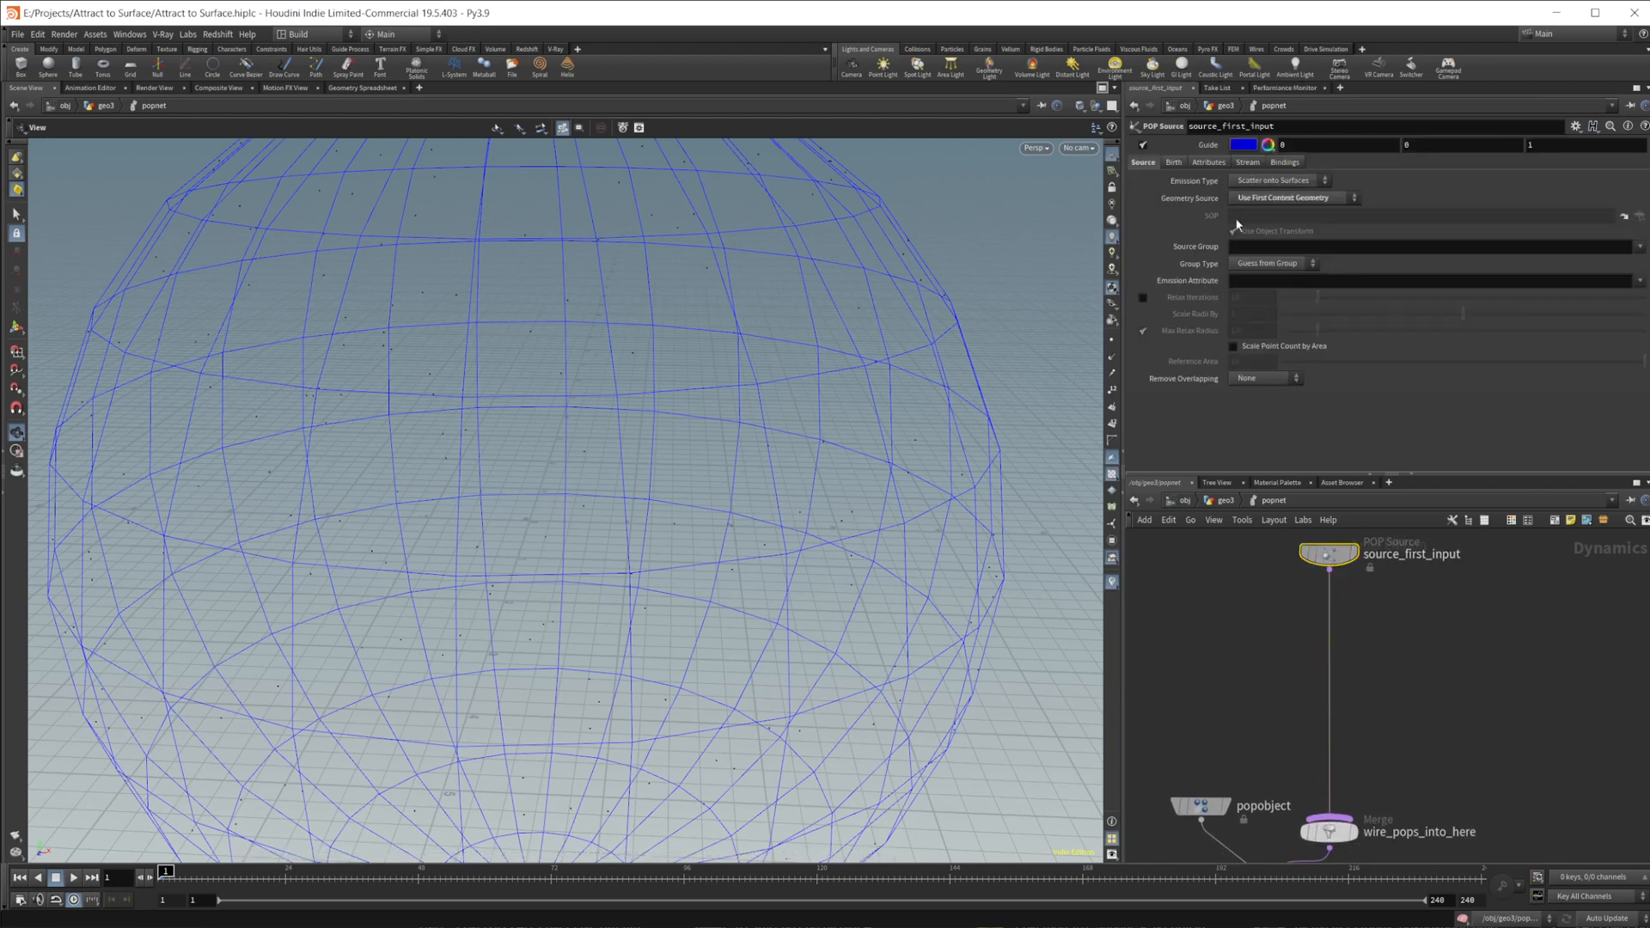
click(1174, 162)
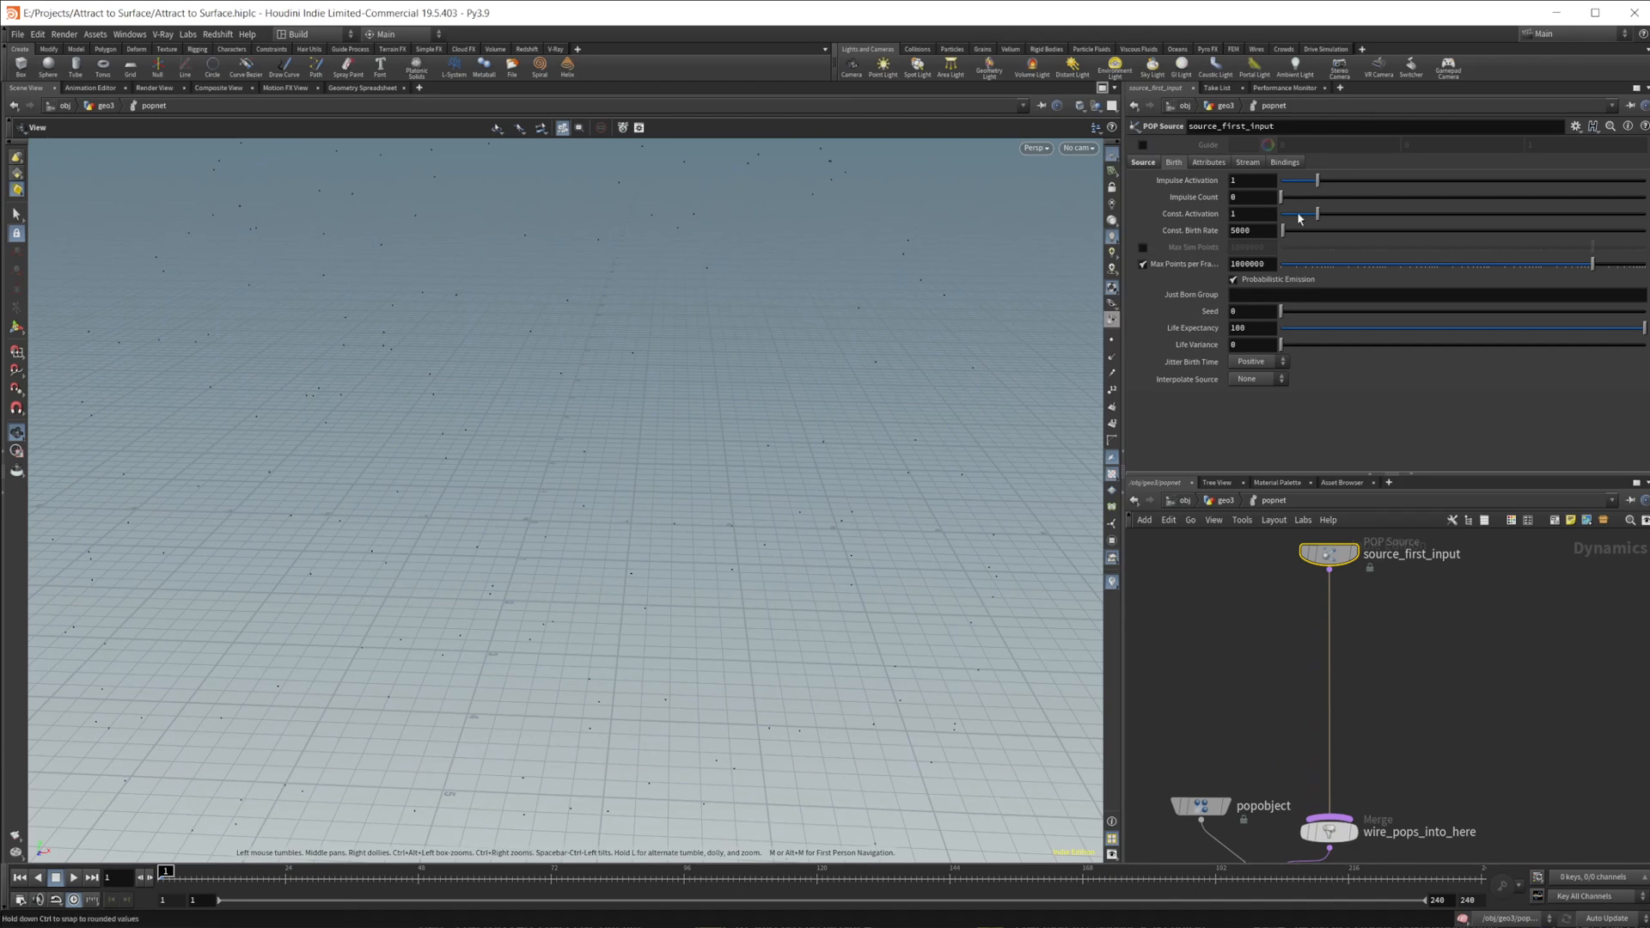
drag(1302, 216, 1208, 216)
- Set the POP source's Impulse Activation to the expression $FF==1 and its Impulse Count to 1000
click(1268, 183)
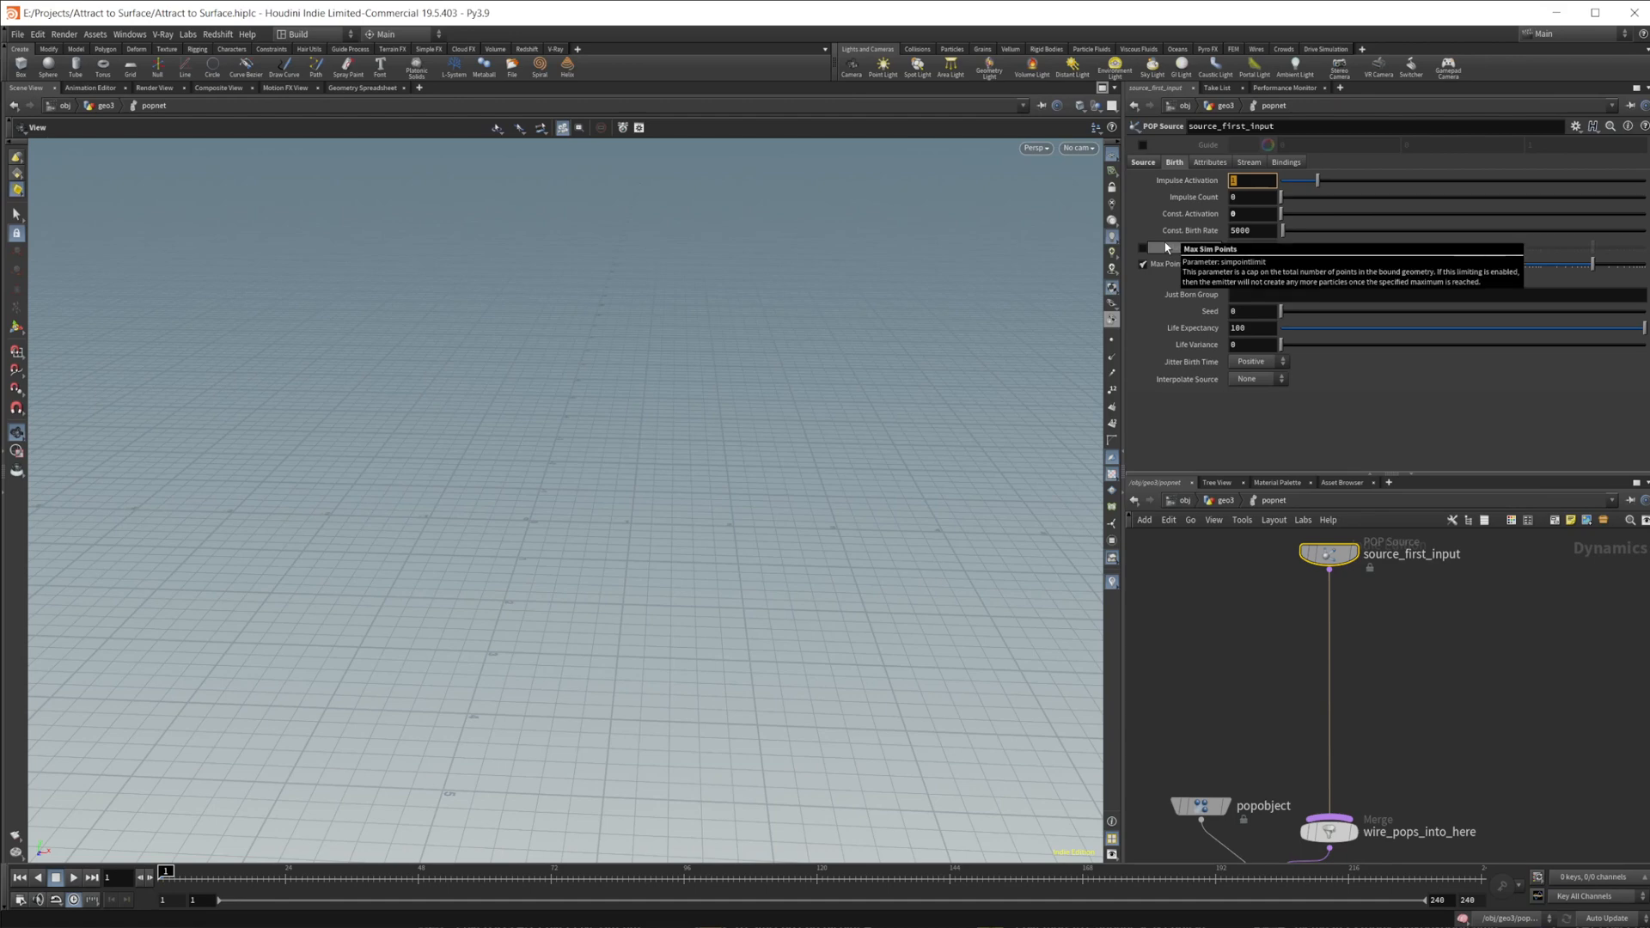
text($F)
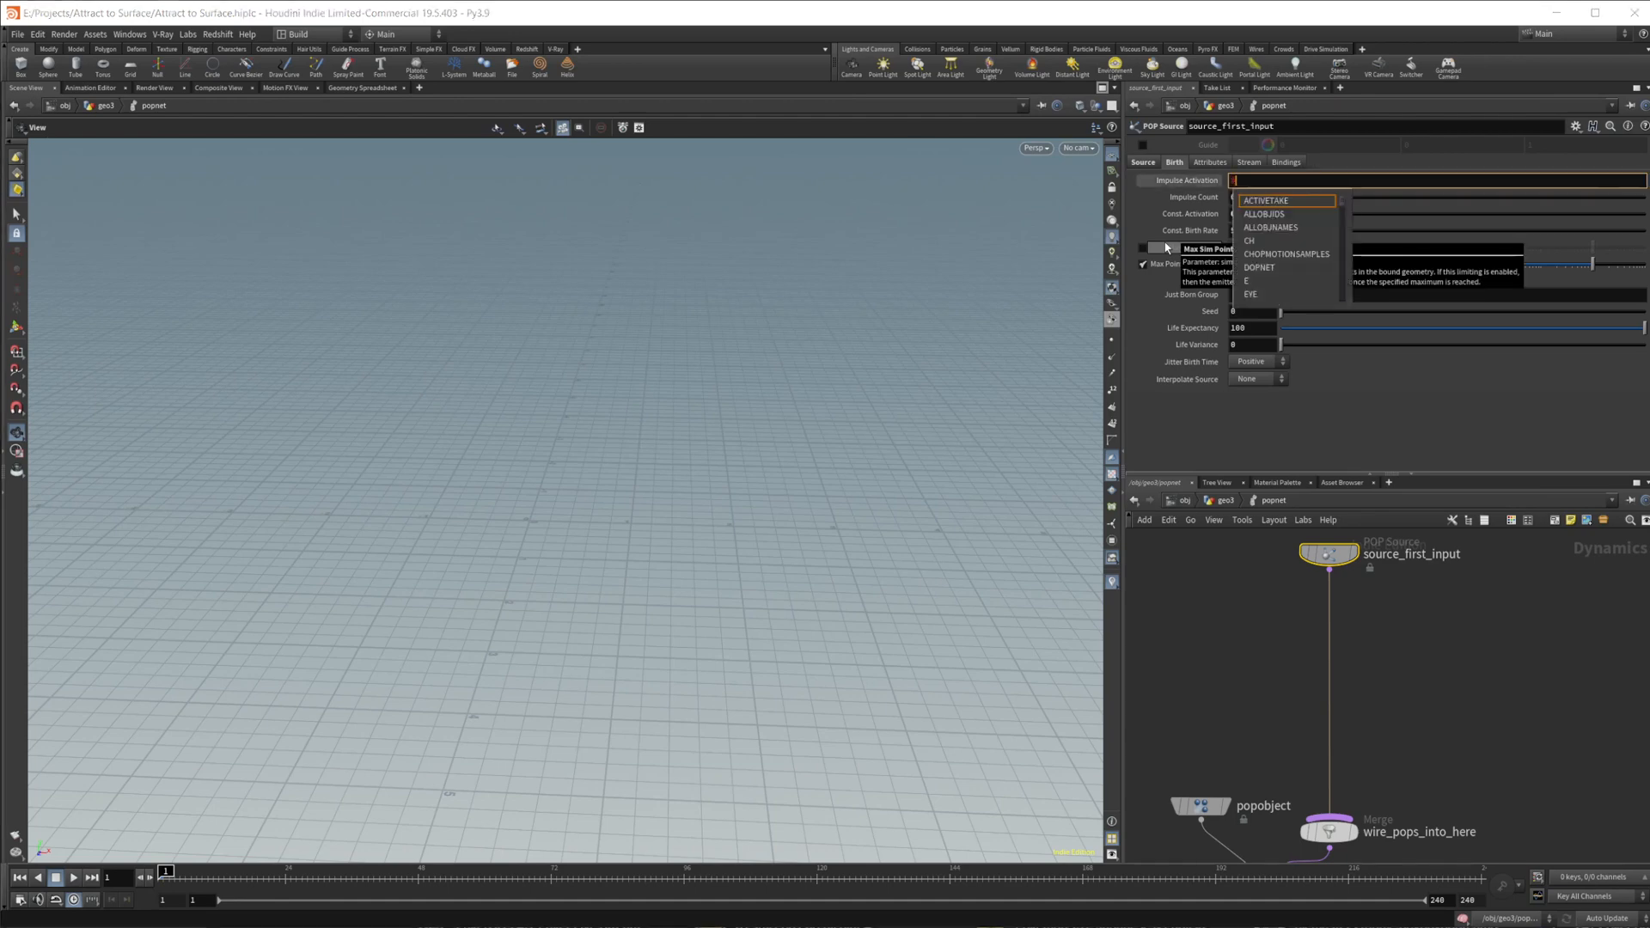
text(F)
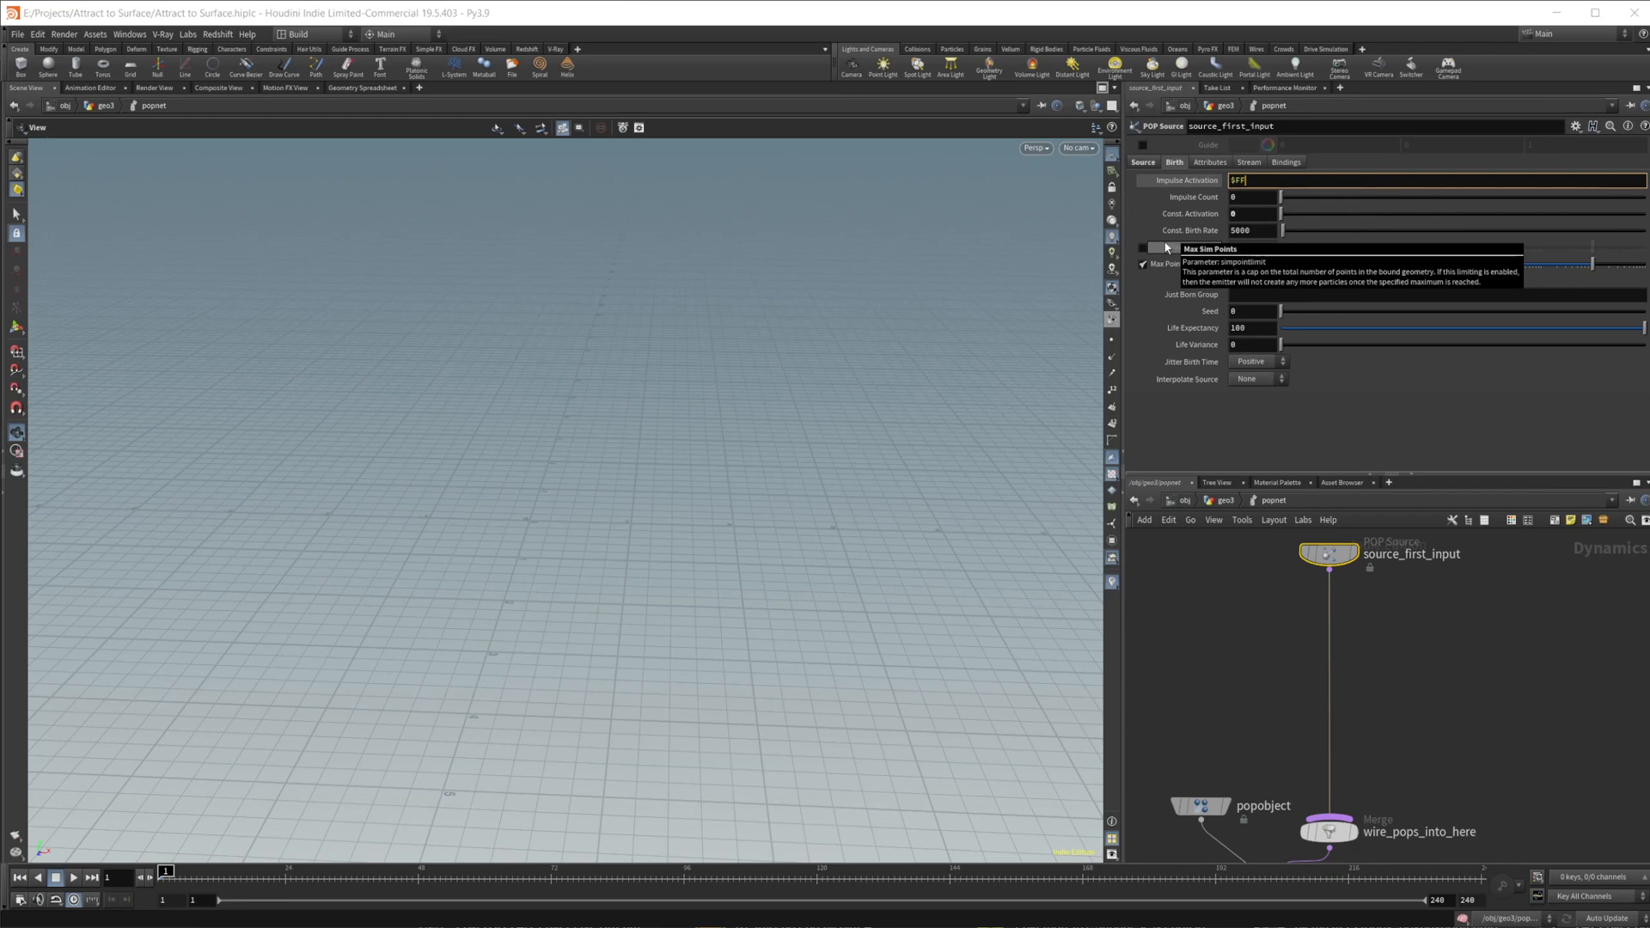
text(==1)
key(Return)
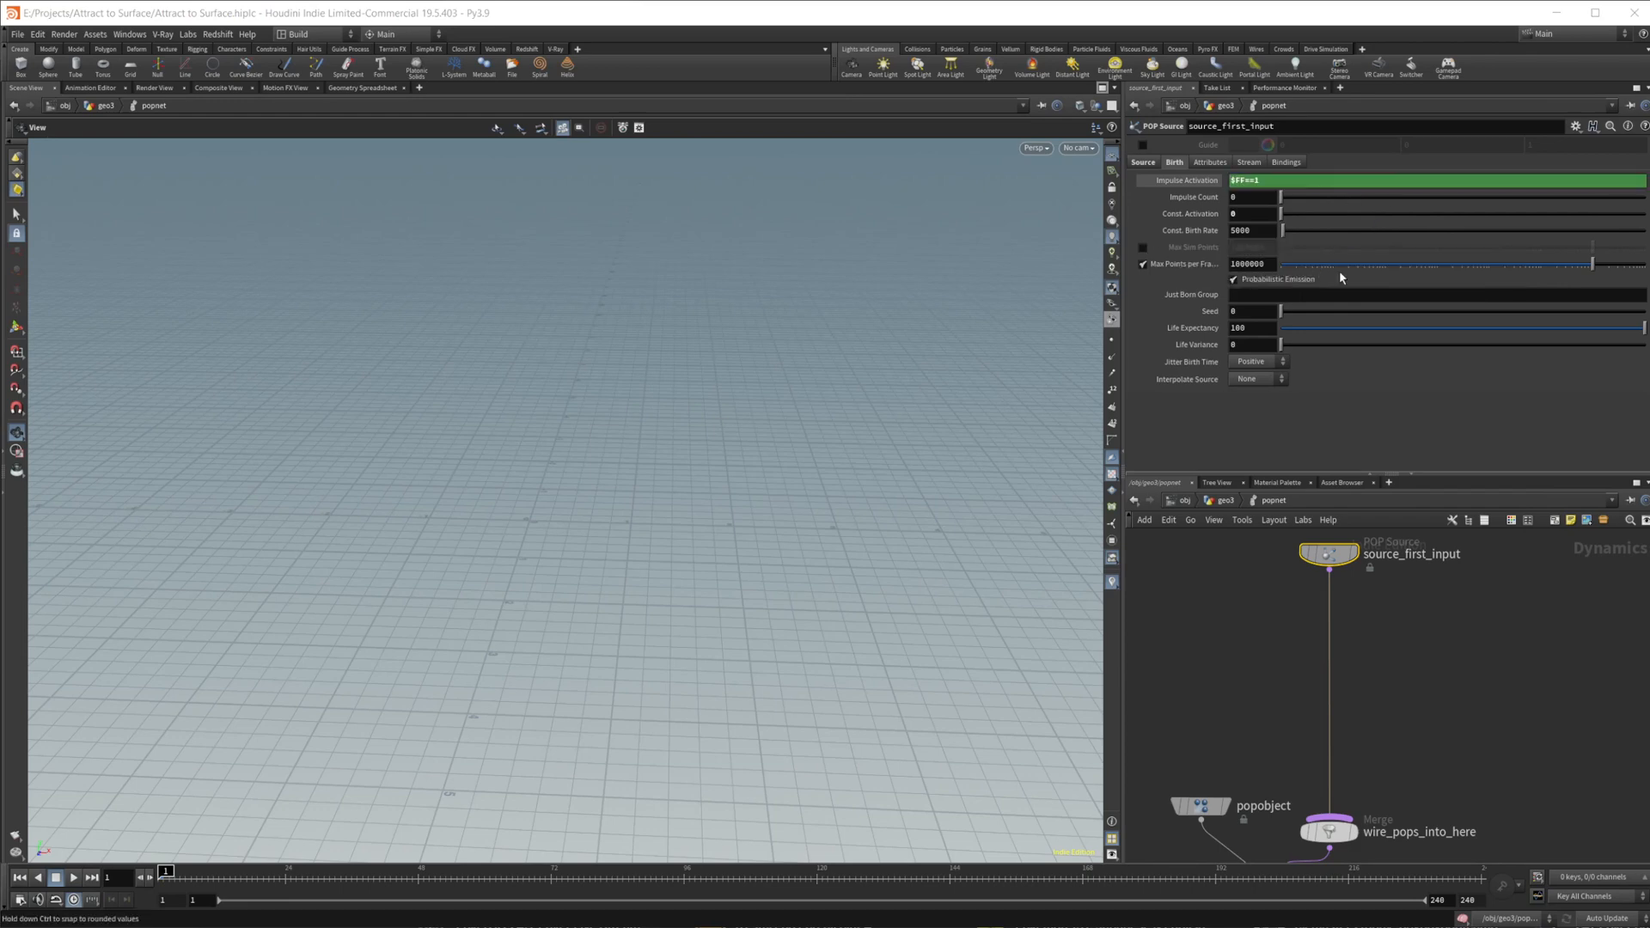
drag(1242, 197, 1133, 196)
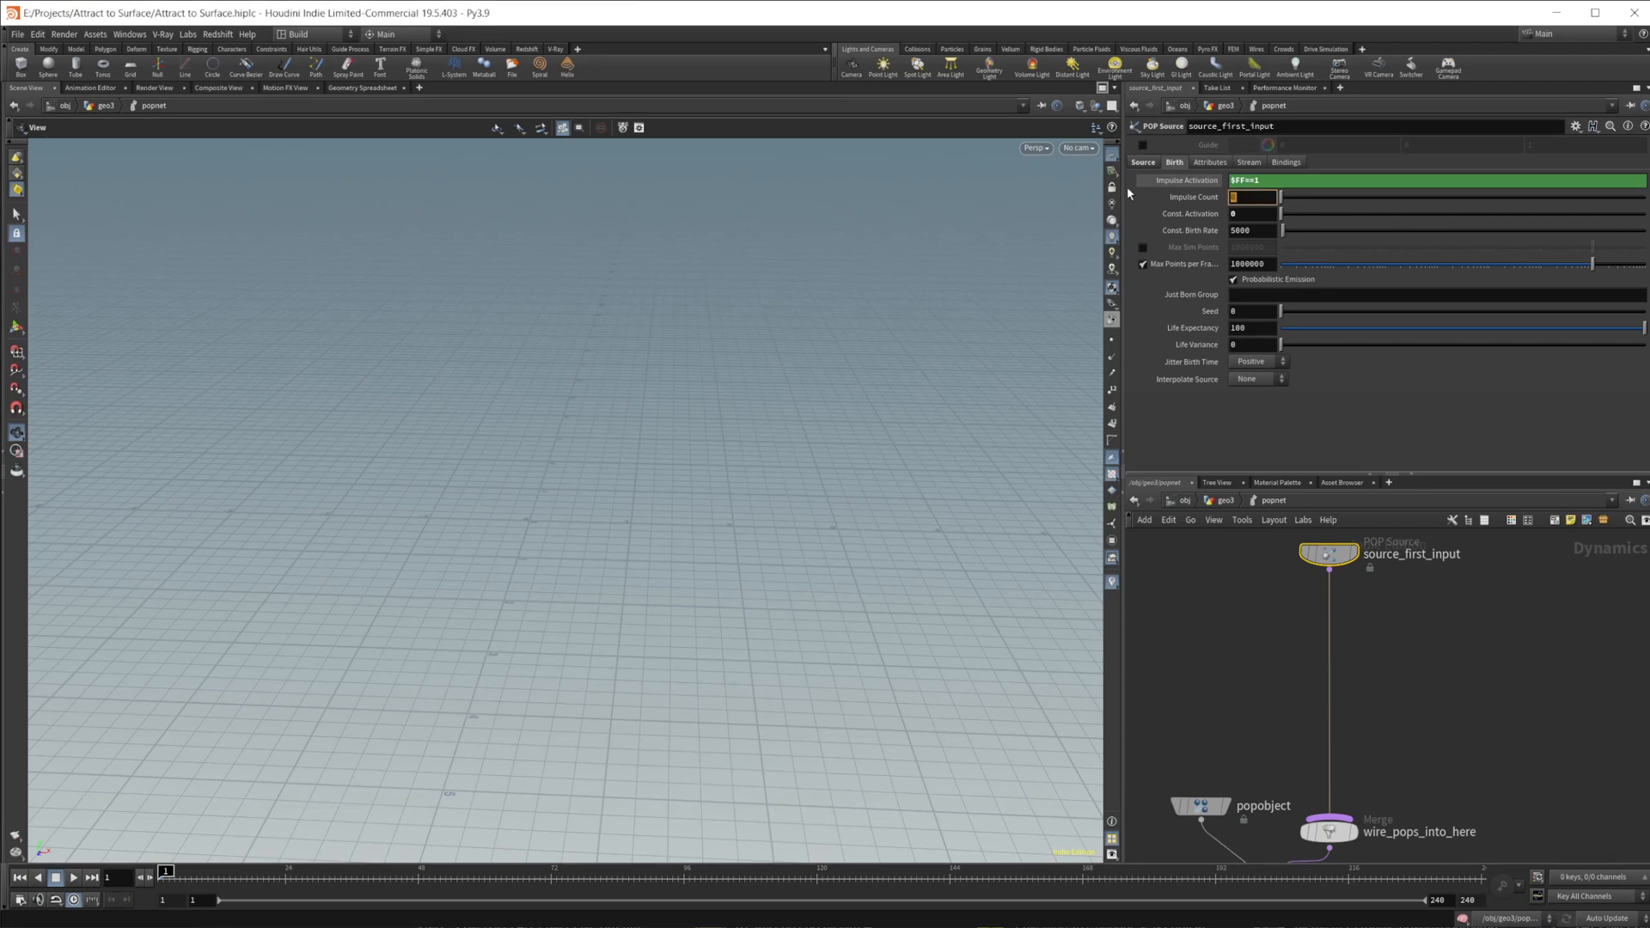
key(Return)
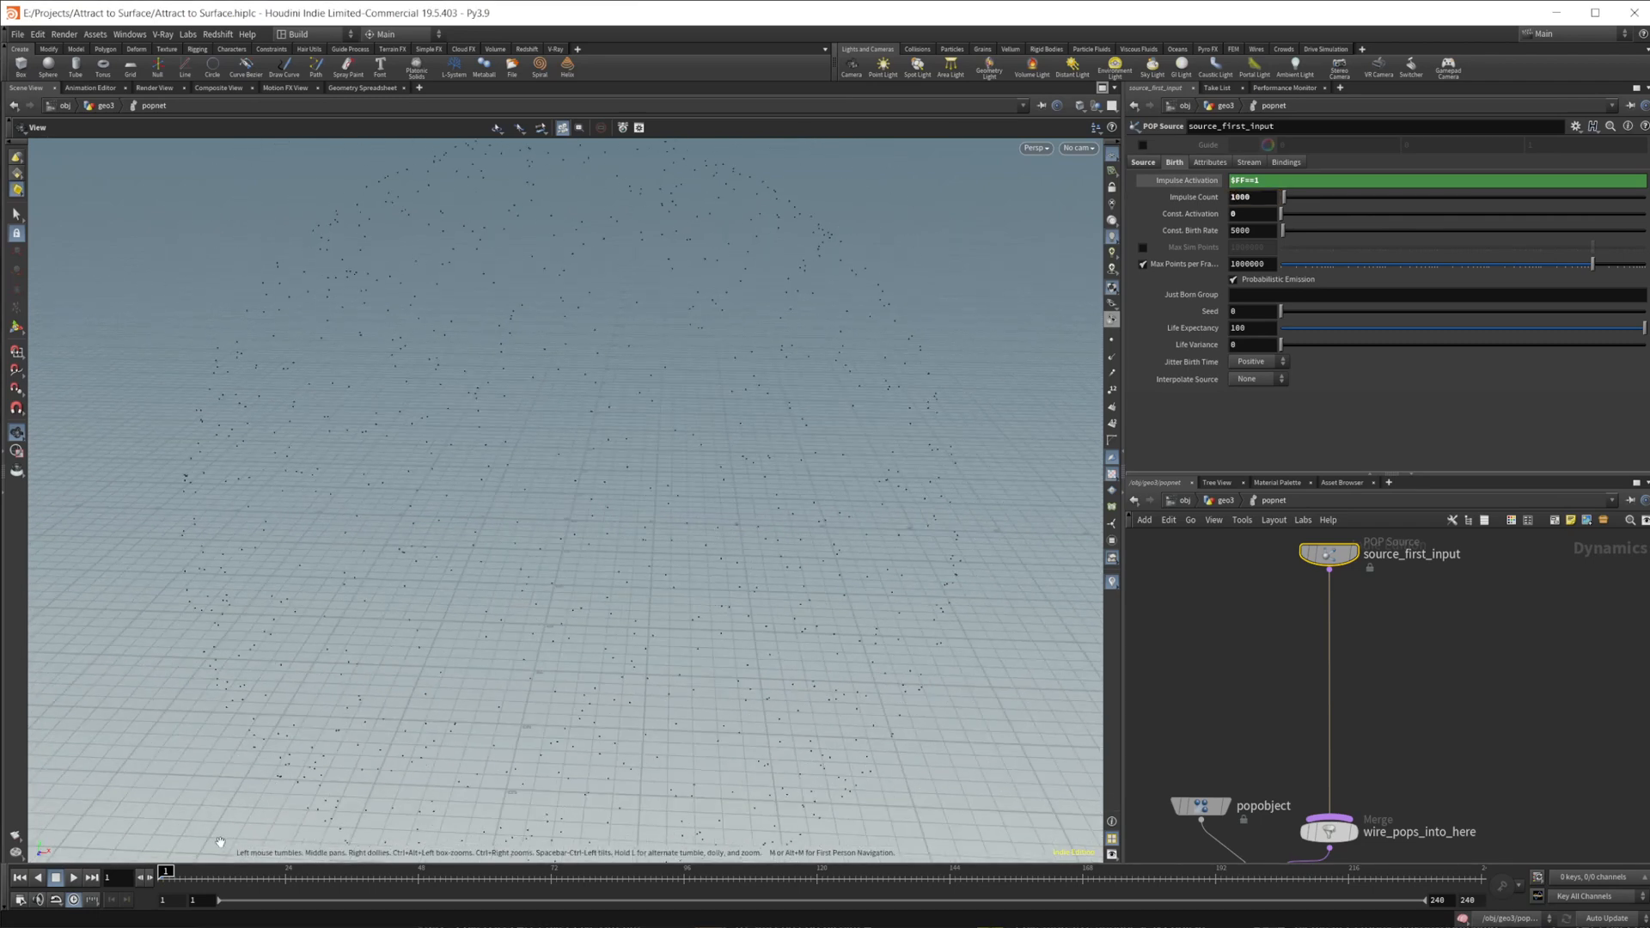
- Play the particle simulation briefly and return it to the first frame
click(73, 878)
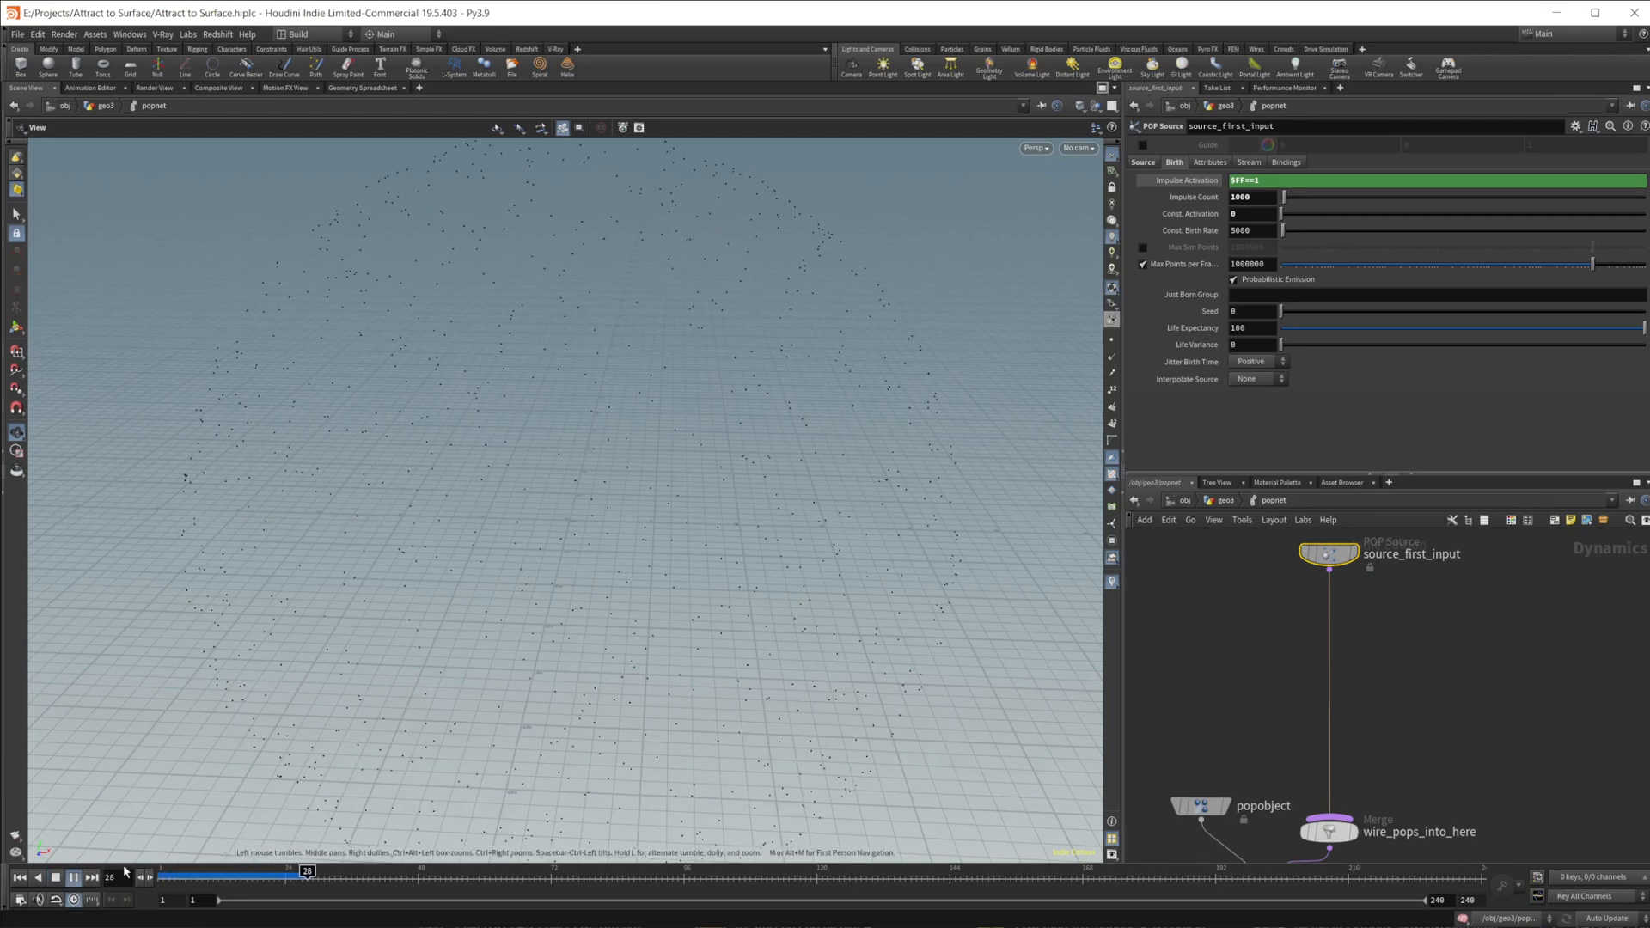
click(57, 878)
click(19, 878)
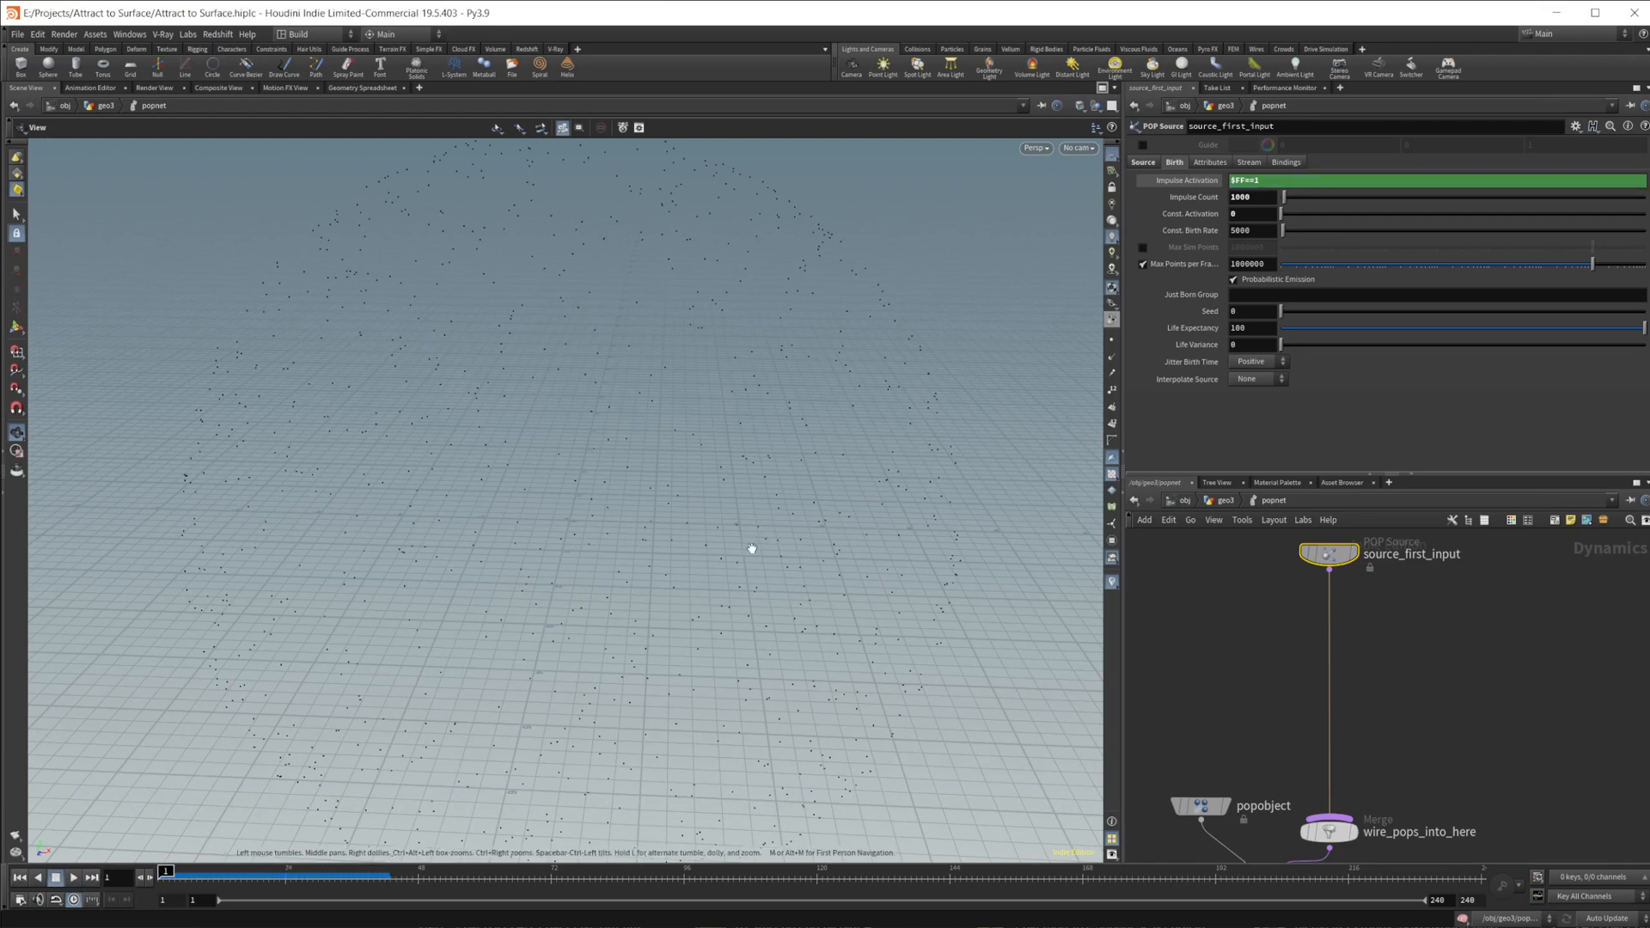
- Switch the viewport background to the Dark color scheme in the display options
key(d)
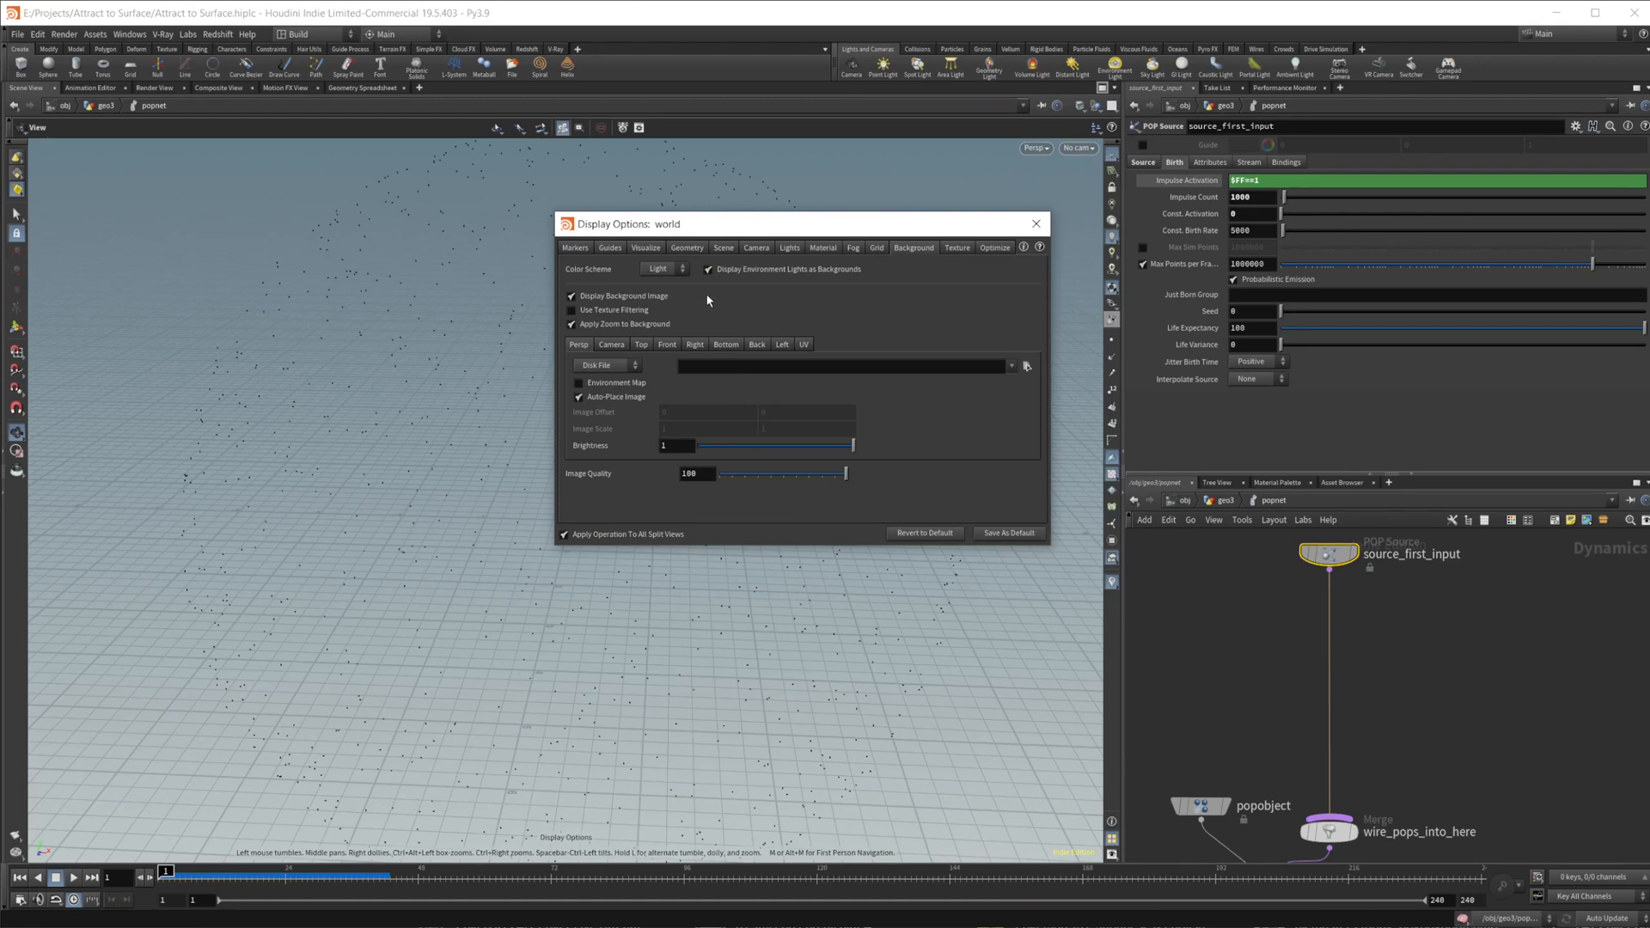
click(658, 274)
click(658, 308)
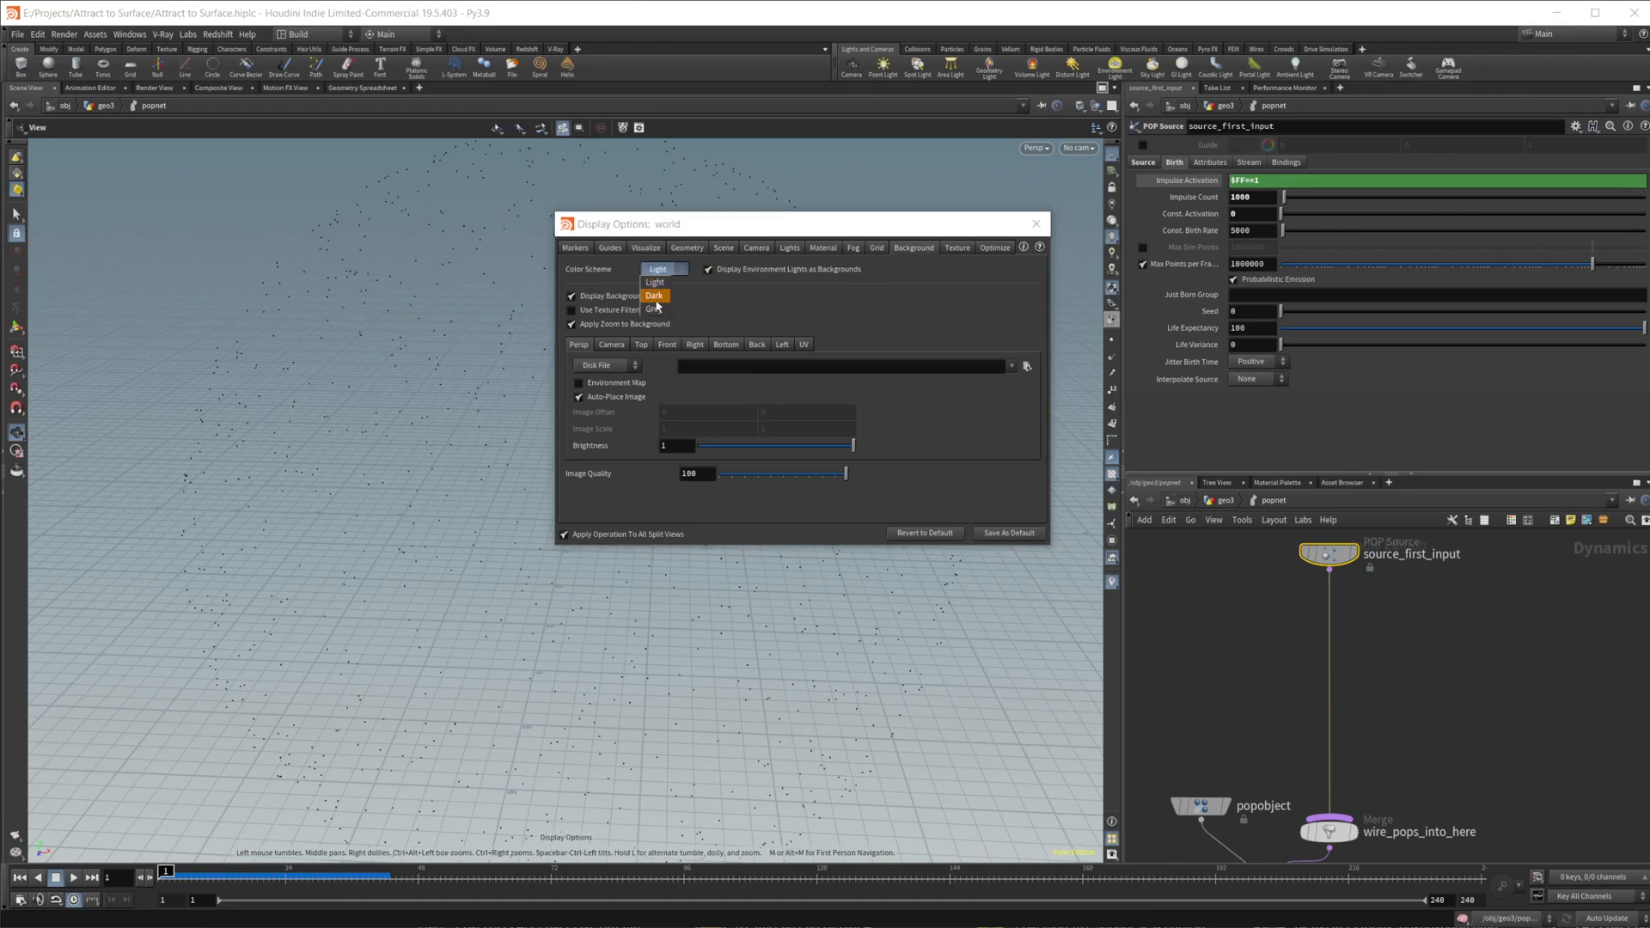
click(876, 249)
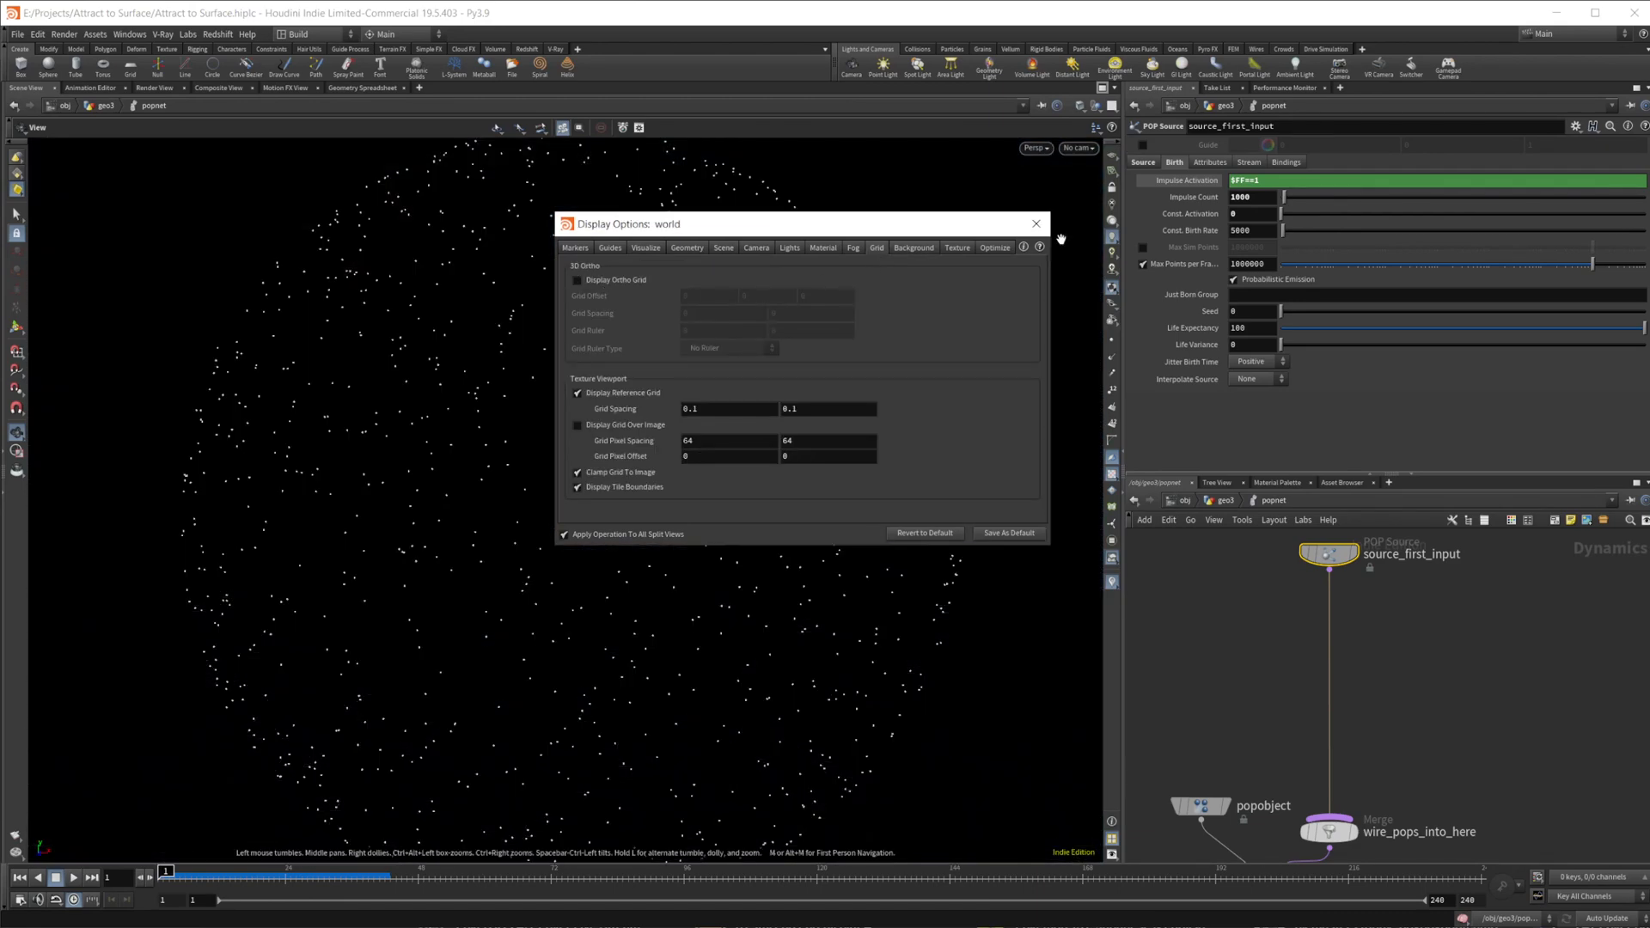
click(1036, 223)
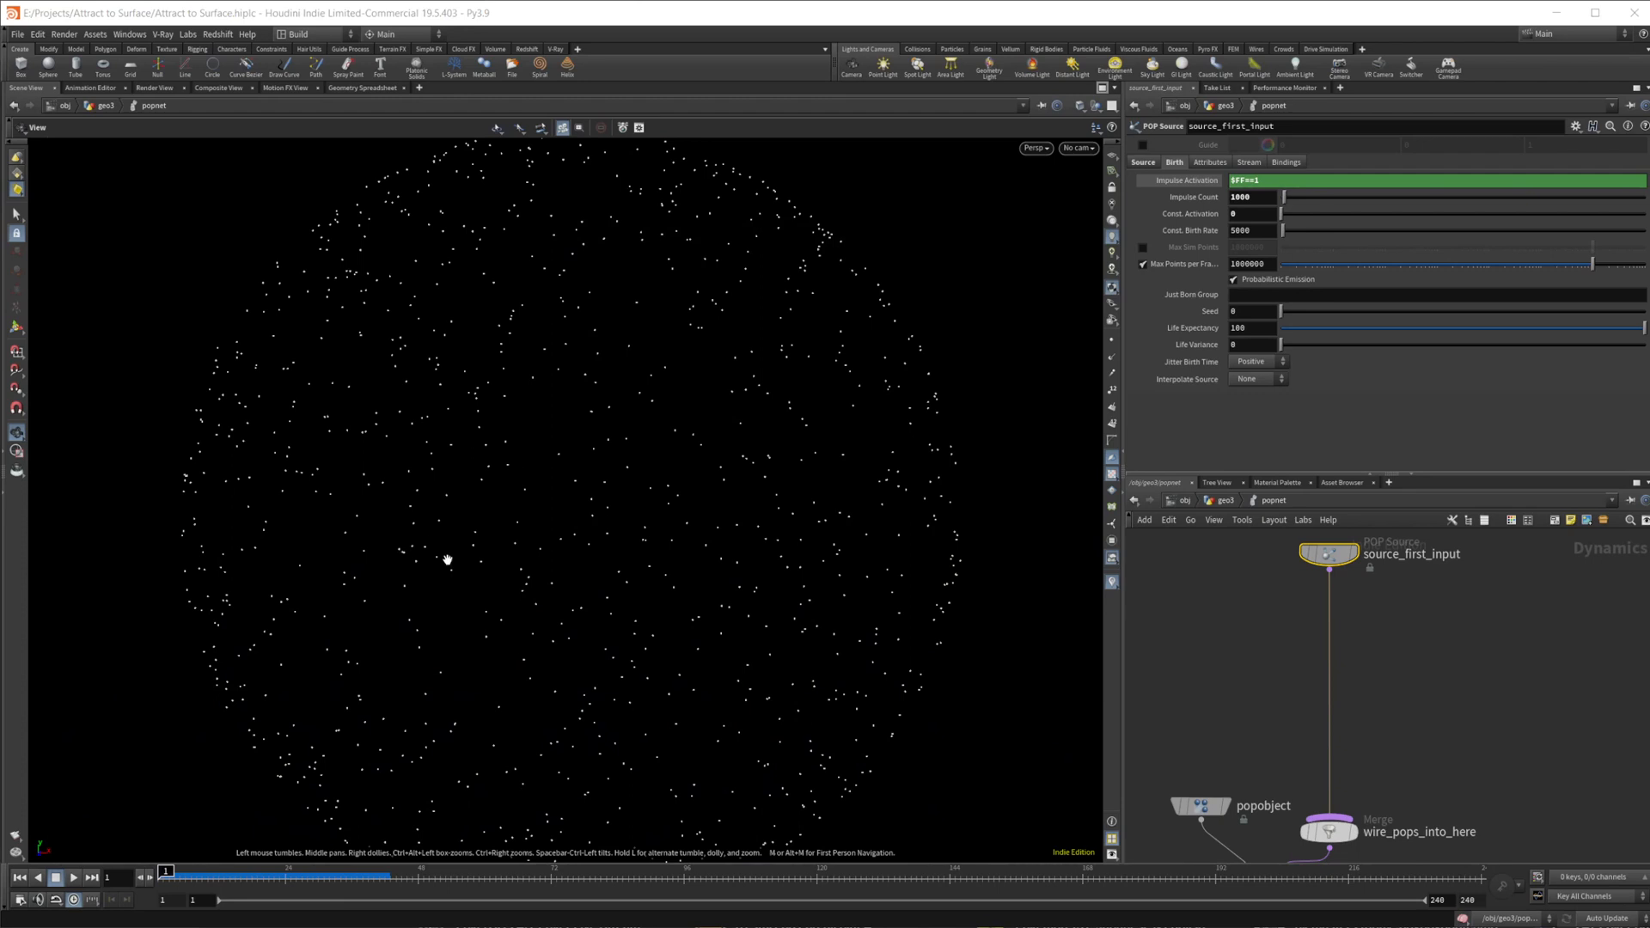
- Scrub through the particle simulation's timeline and return to the first frame
click(252, 875)
drag(268, 888, 160, 885)
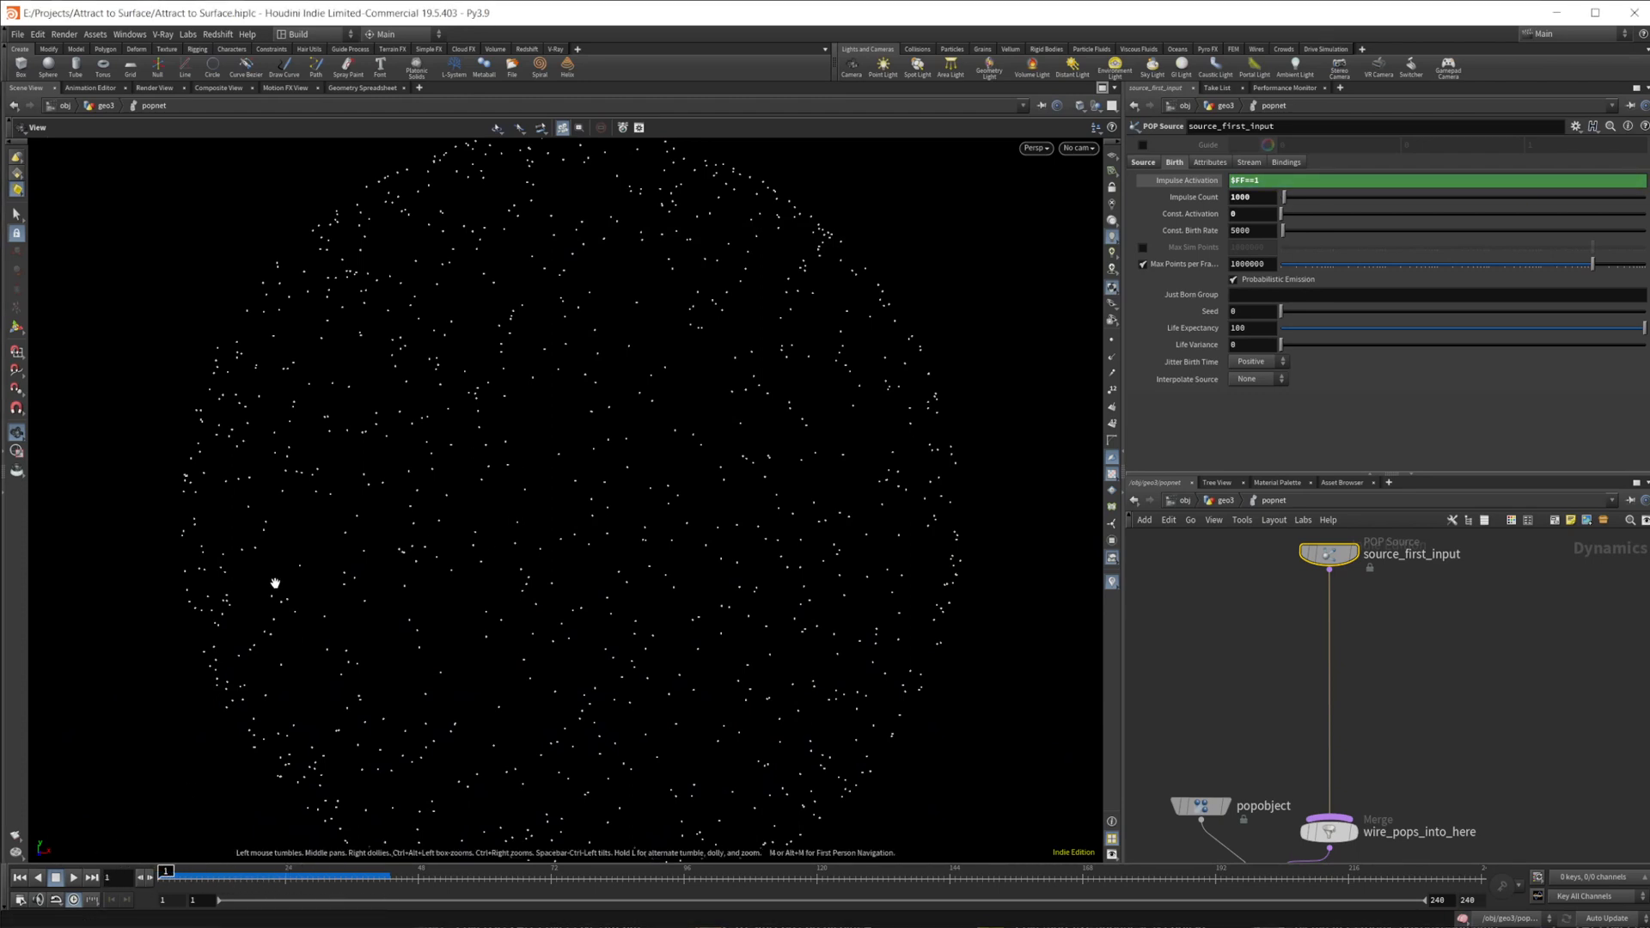
- Add a POP Attract node and insert it on the wire between source_first_input and wire_pops_into_here
key(Tab)
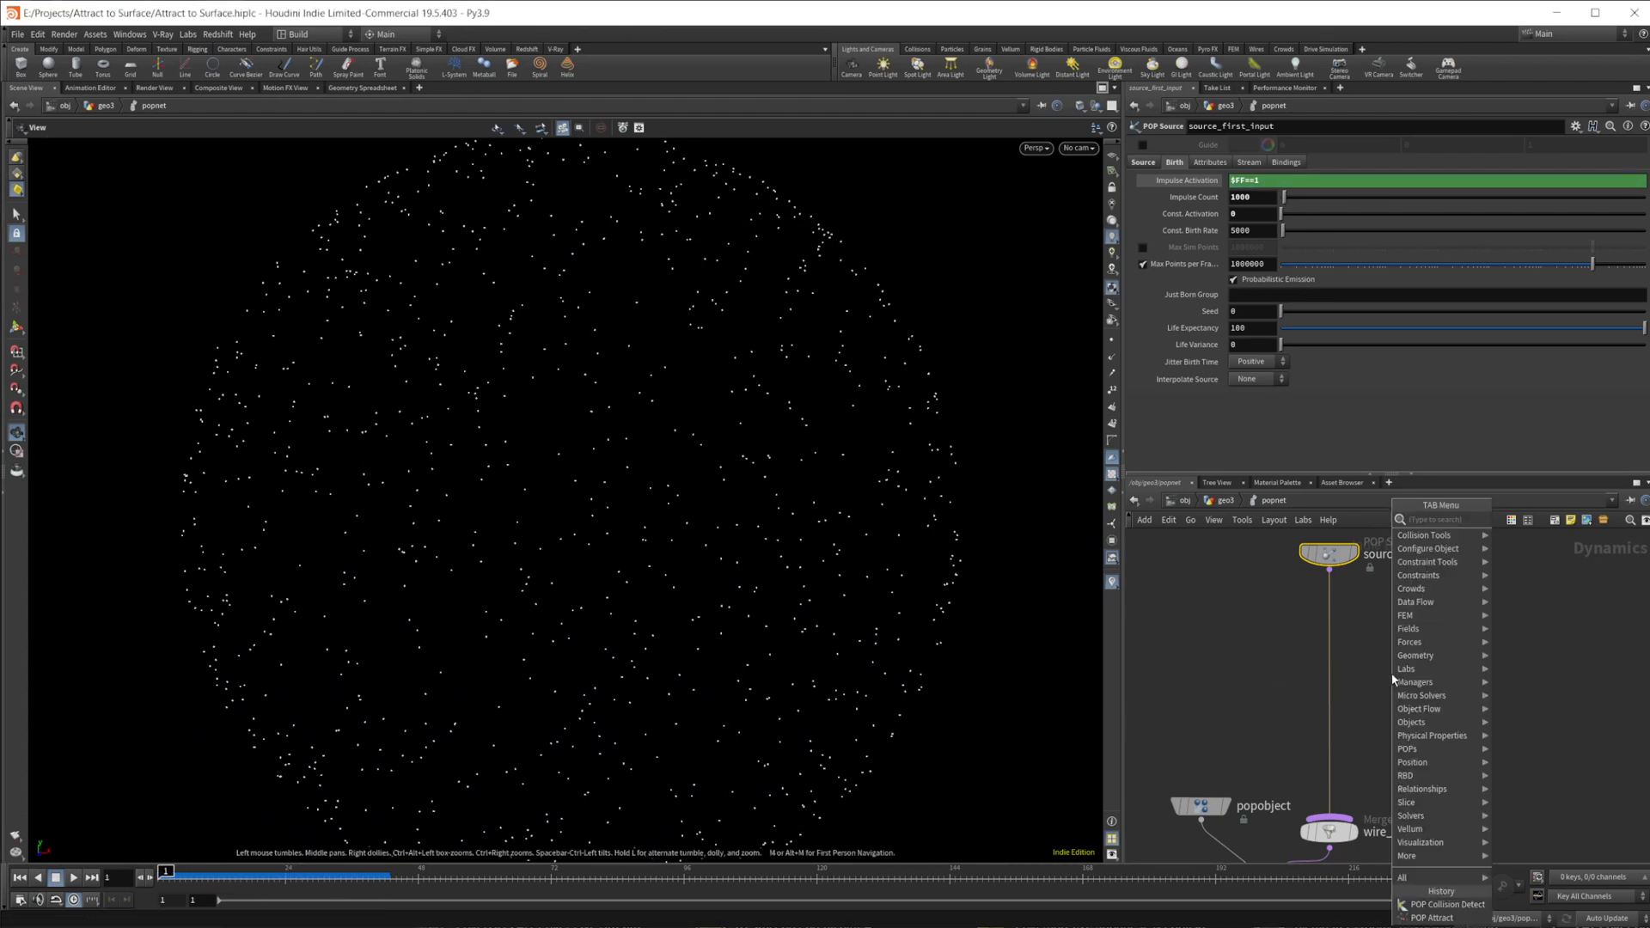
text(pop att)
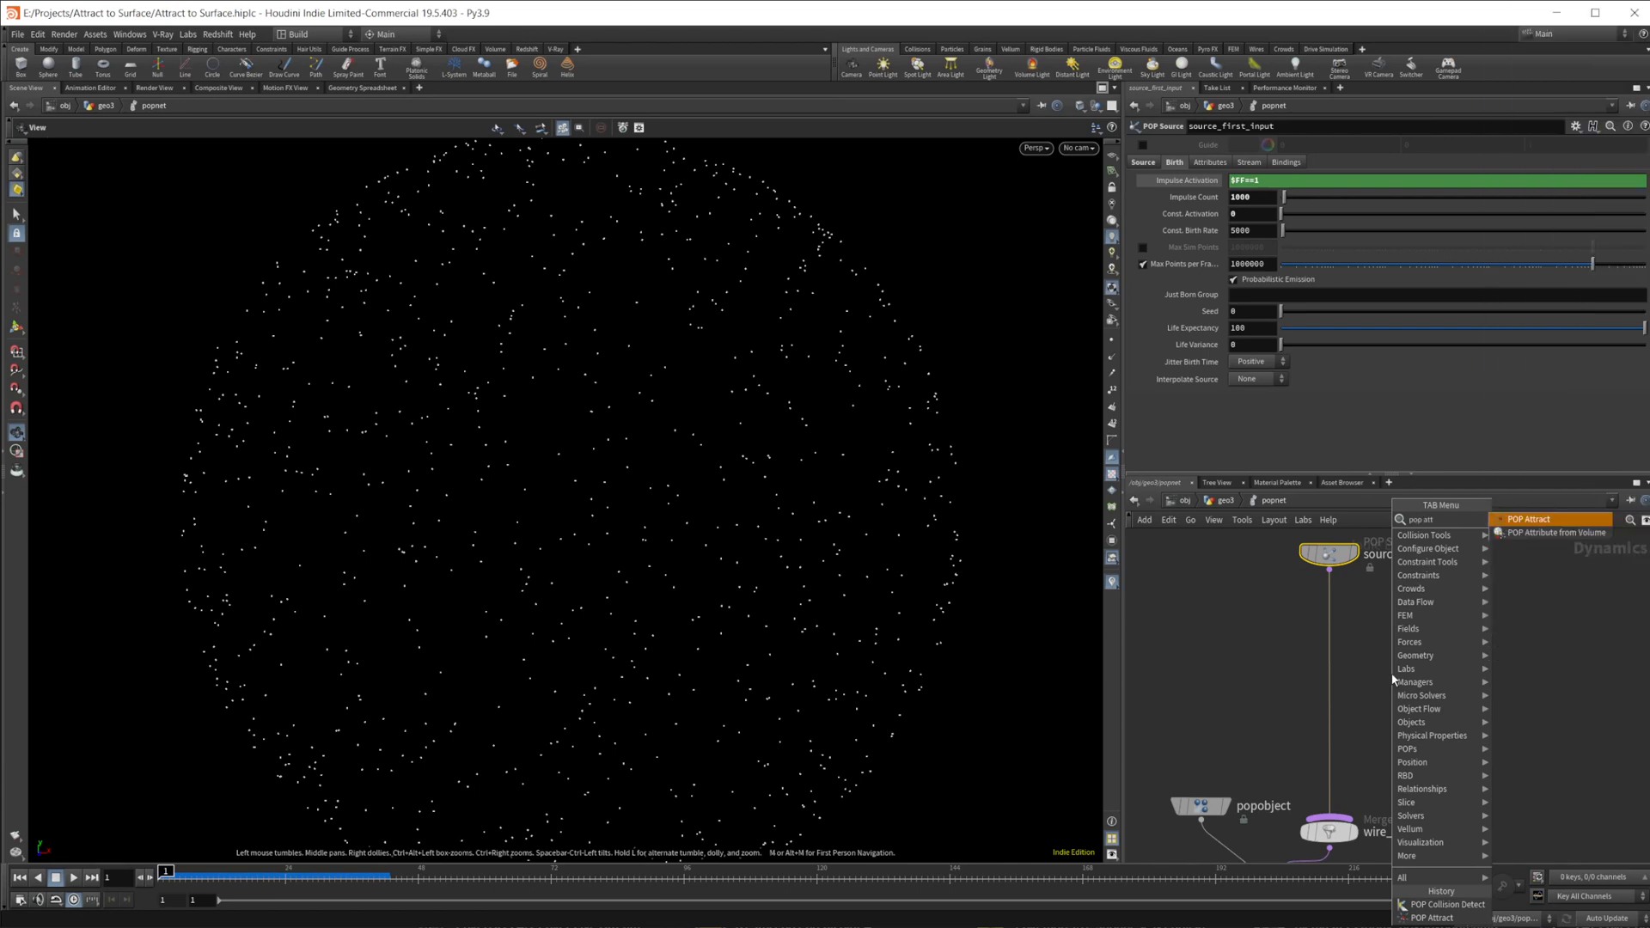
key(Return)
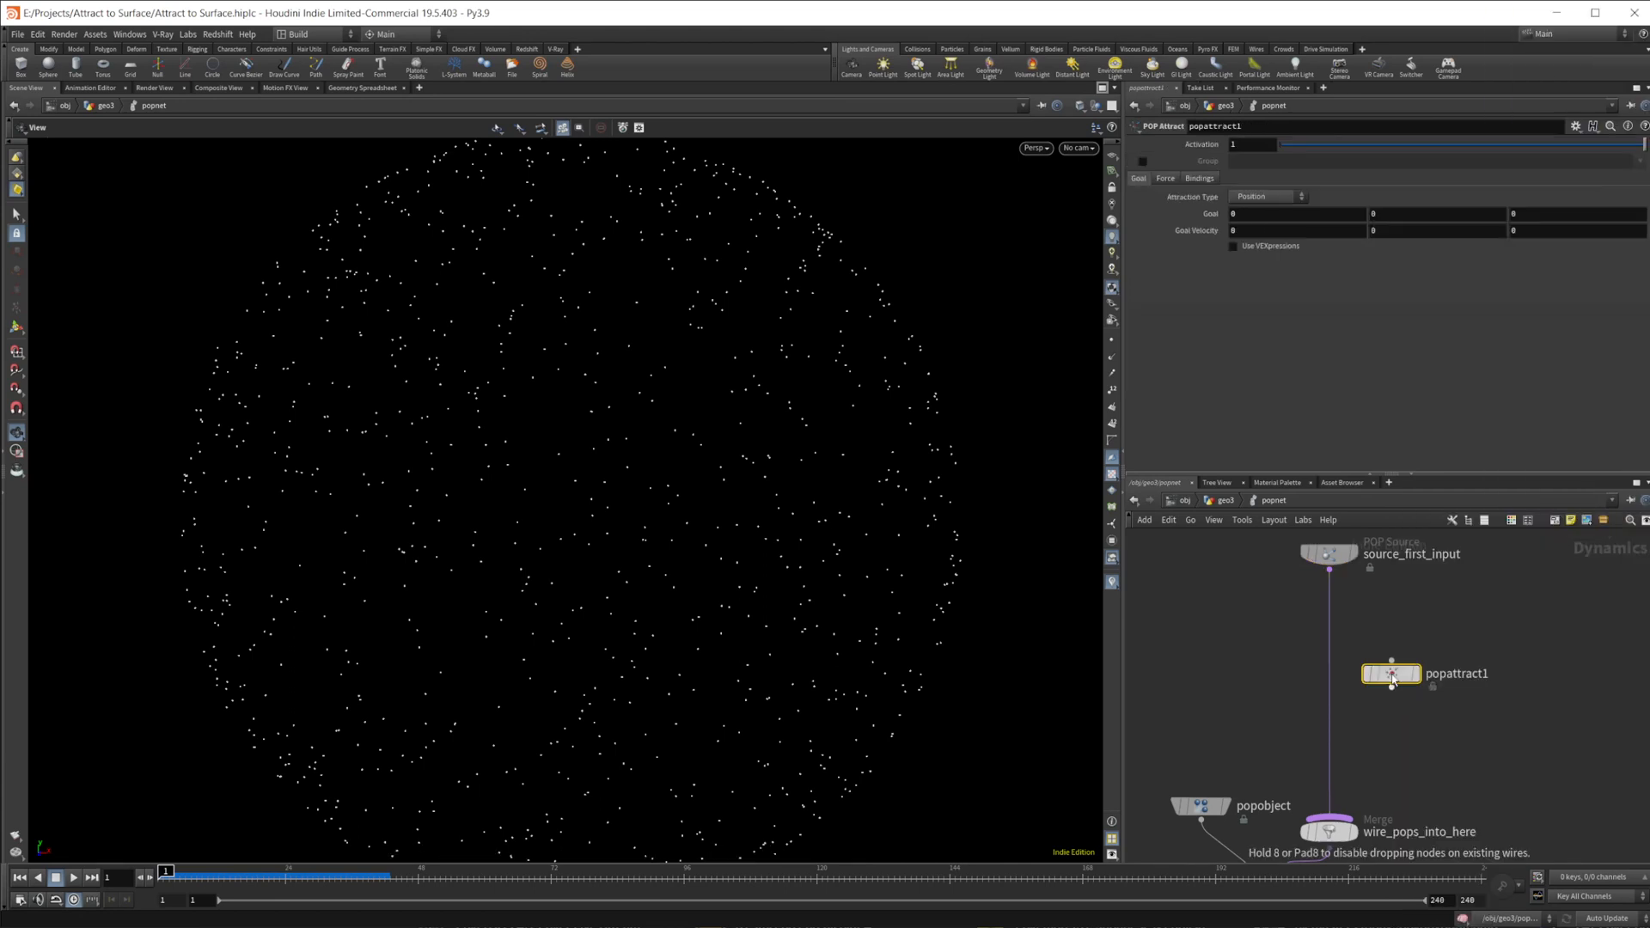
click(1331, 667)
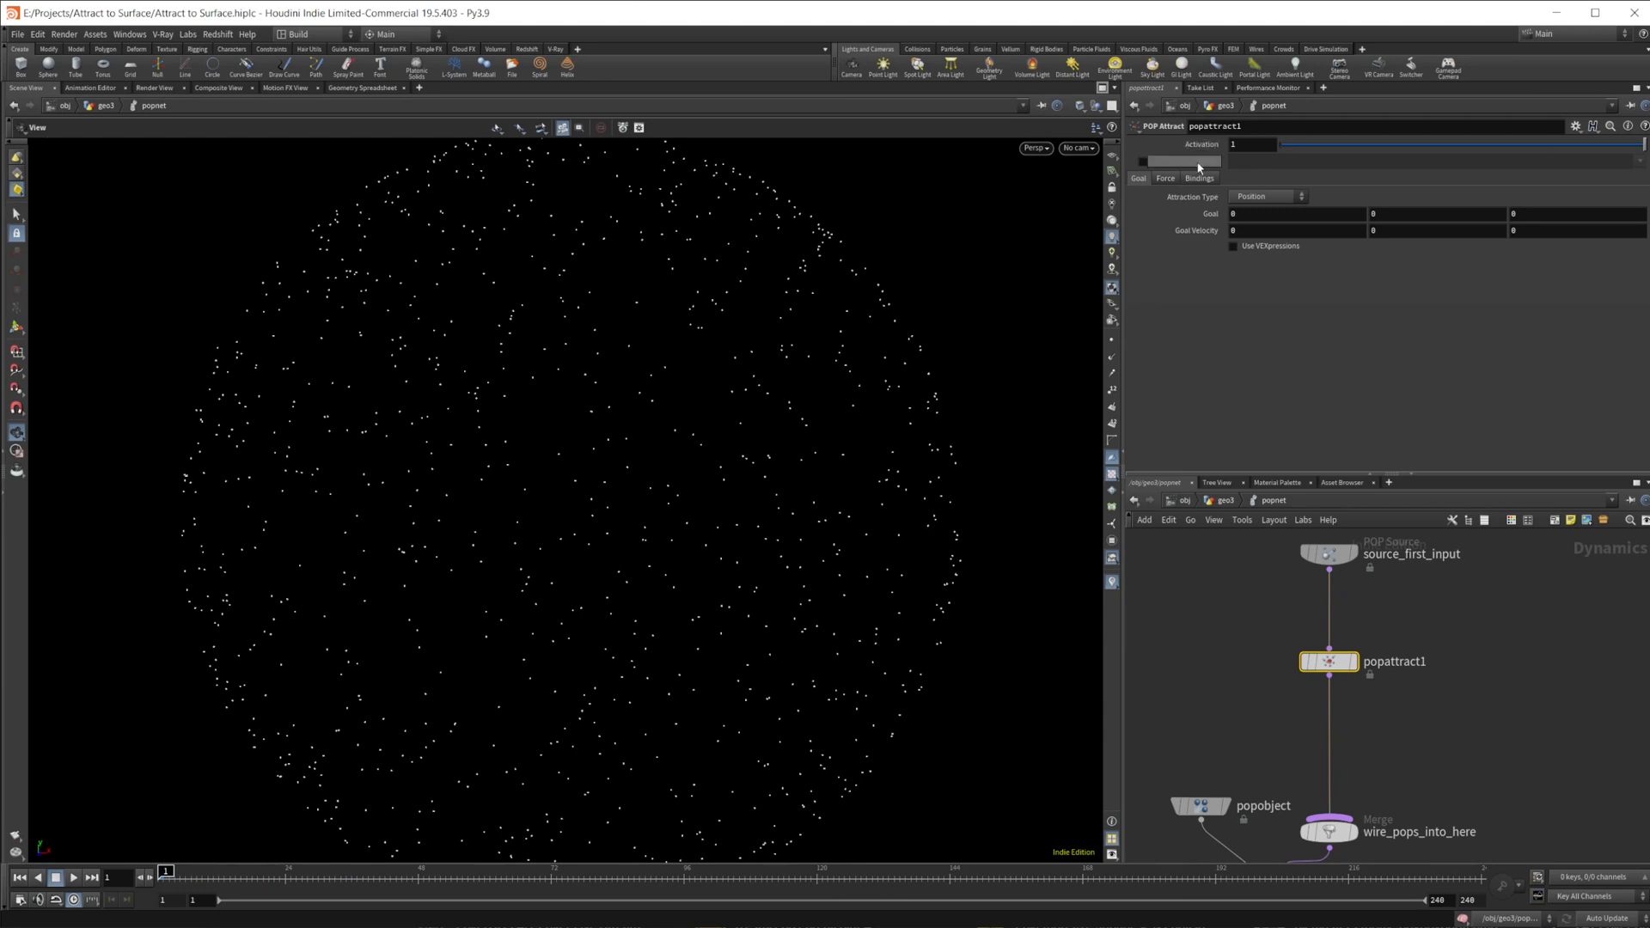
- Set popattract1's Attraction Type to Surface Points and its Geometry Source to Use Second Context Geometry
click(1263, 197)
click(1260, 250)
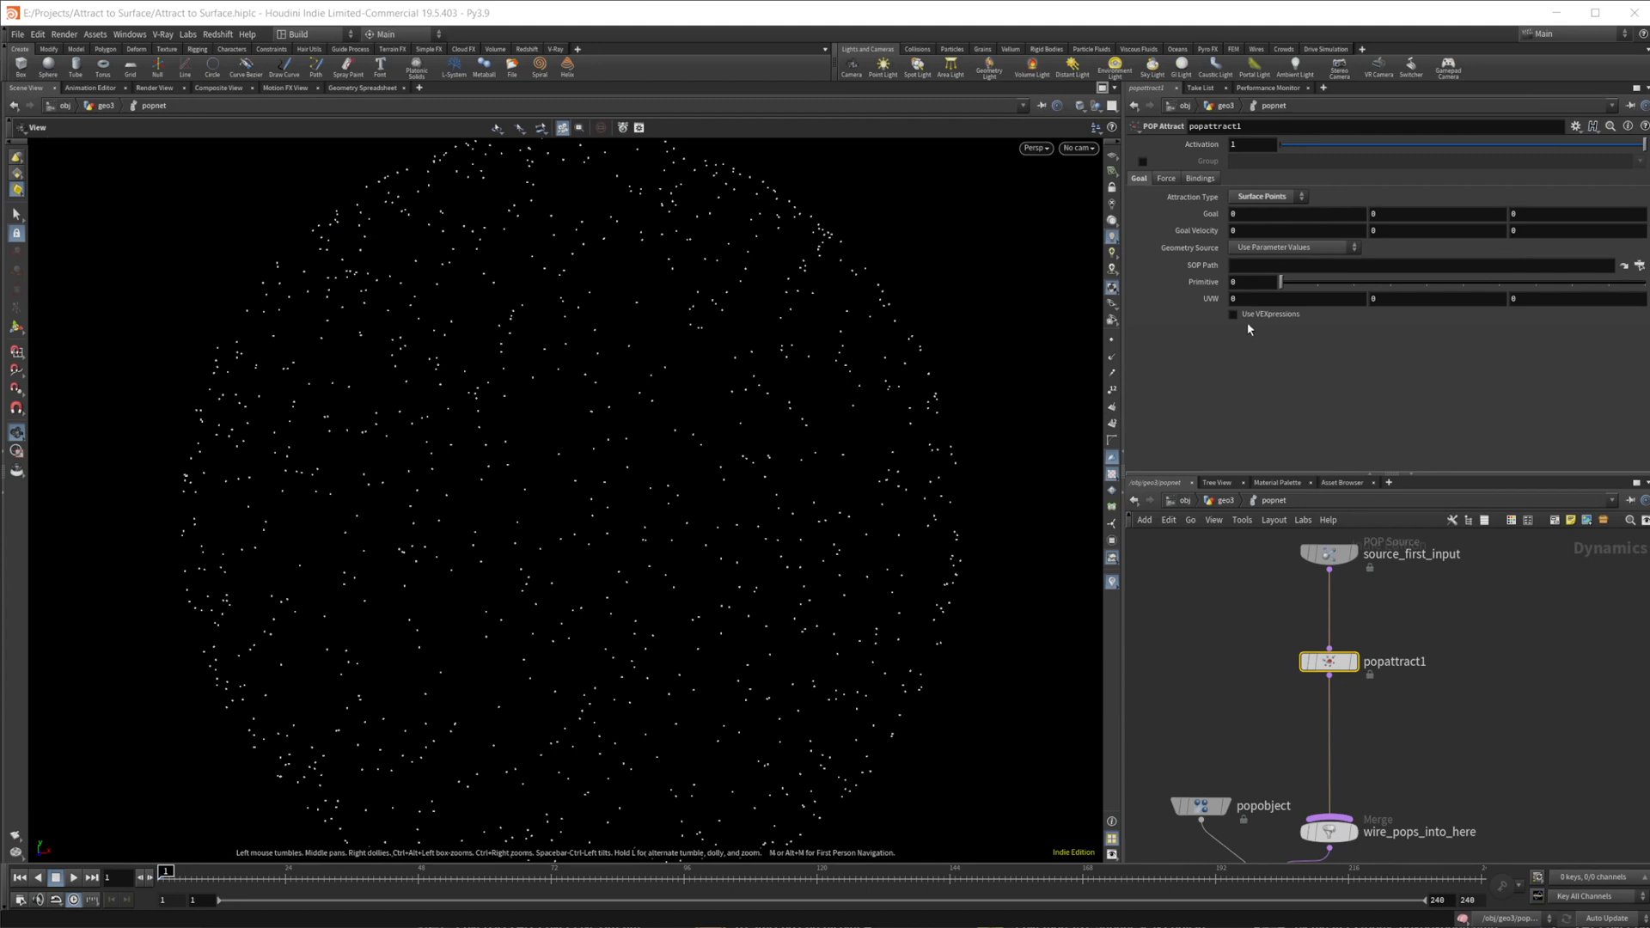
click(1283, 248)
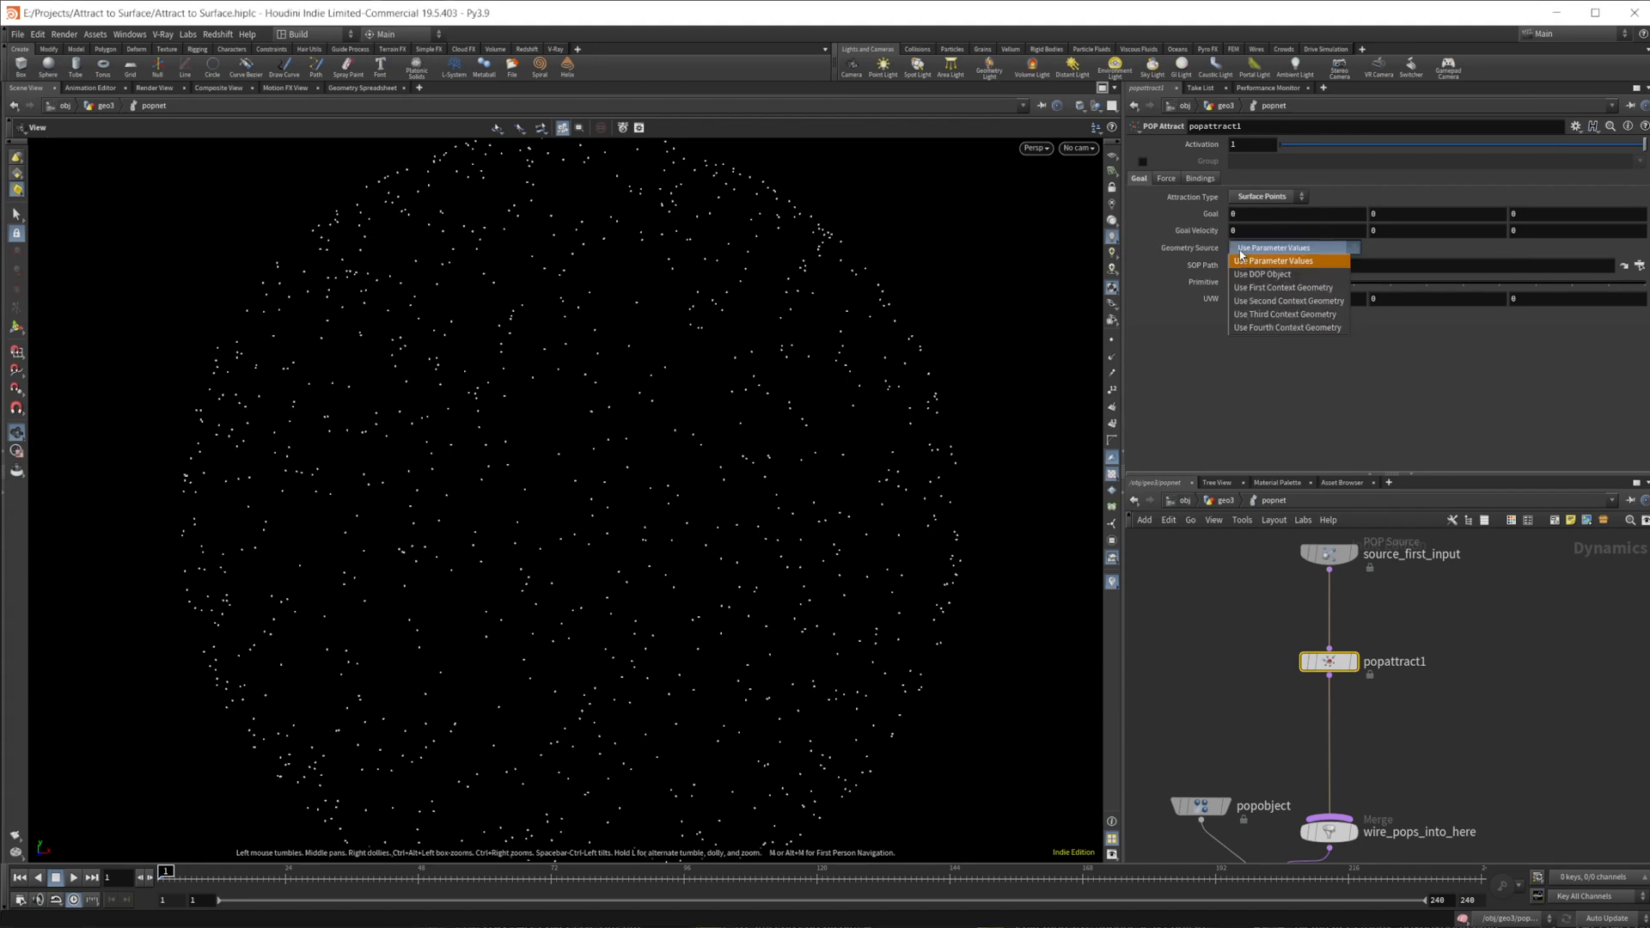
click(1274, 302)
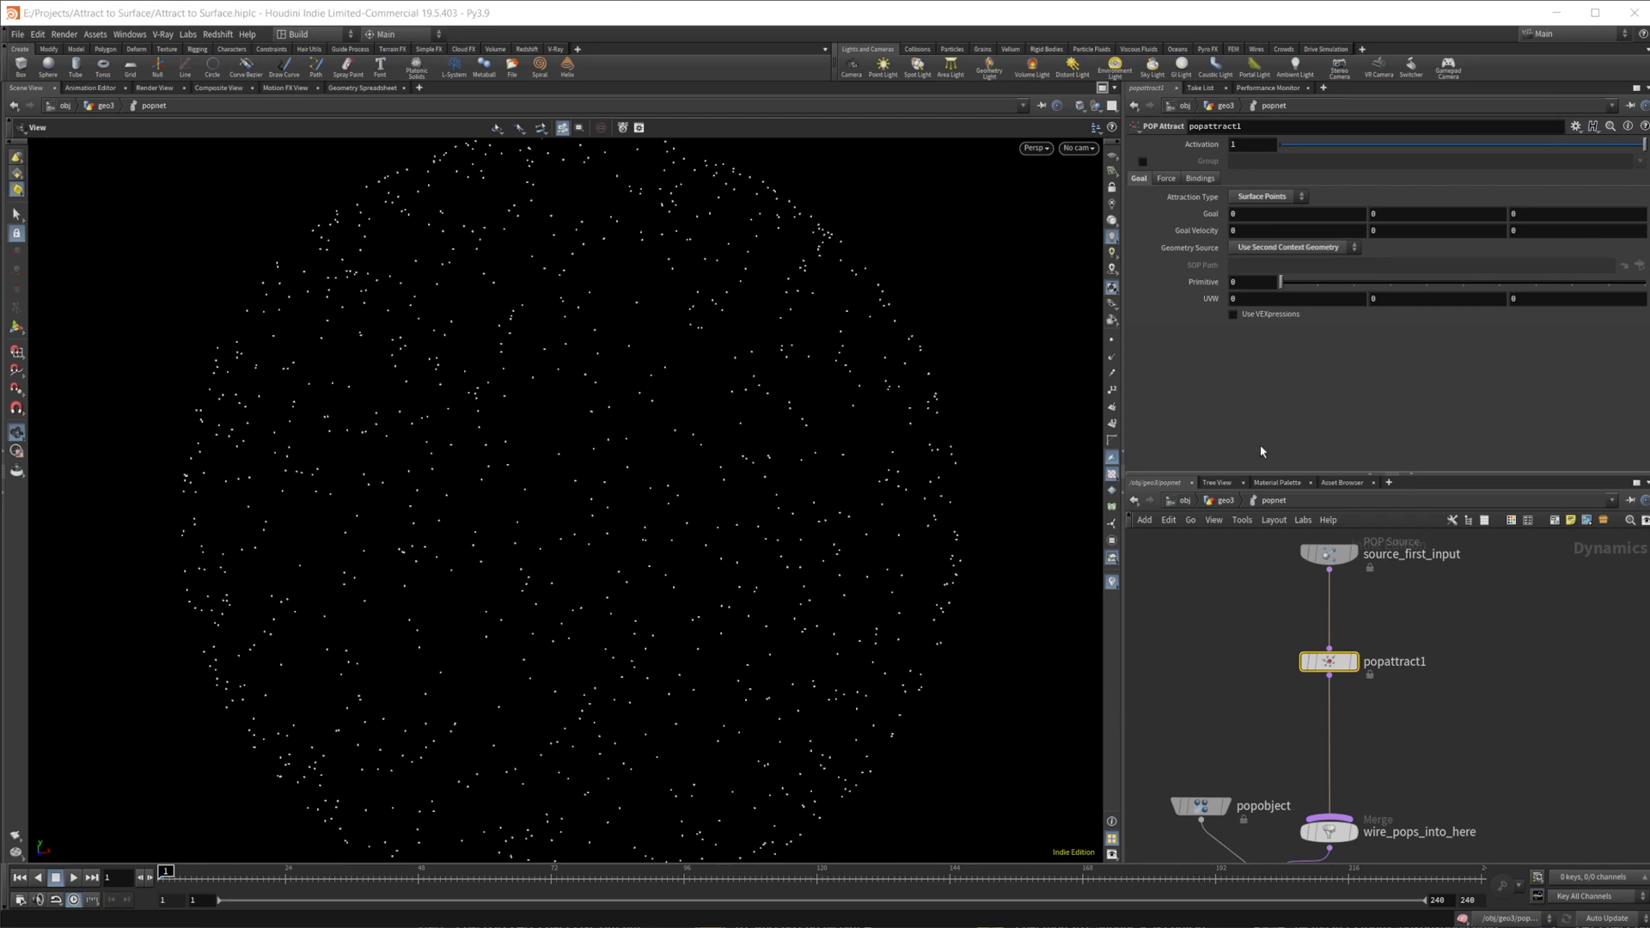
- Add a POP Collision Detect node and insert it on the wire between popattract1 and wire_pops_into_here
middle_drag(1498, 734, 1468, 704)
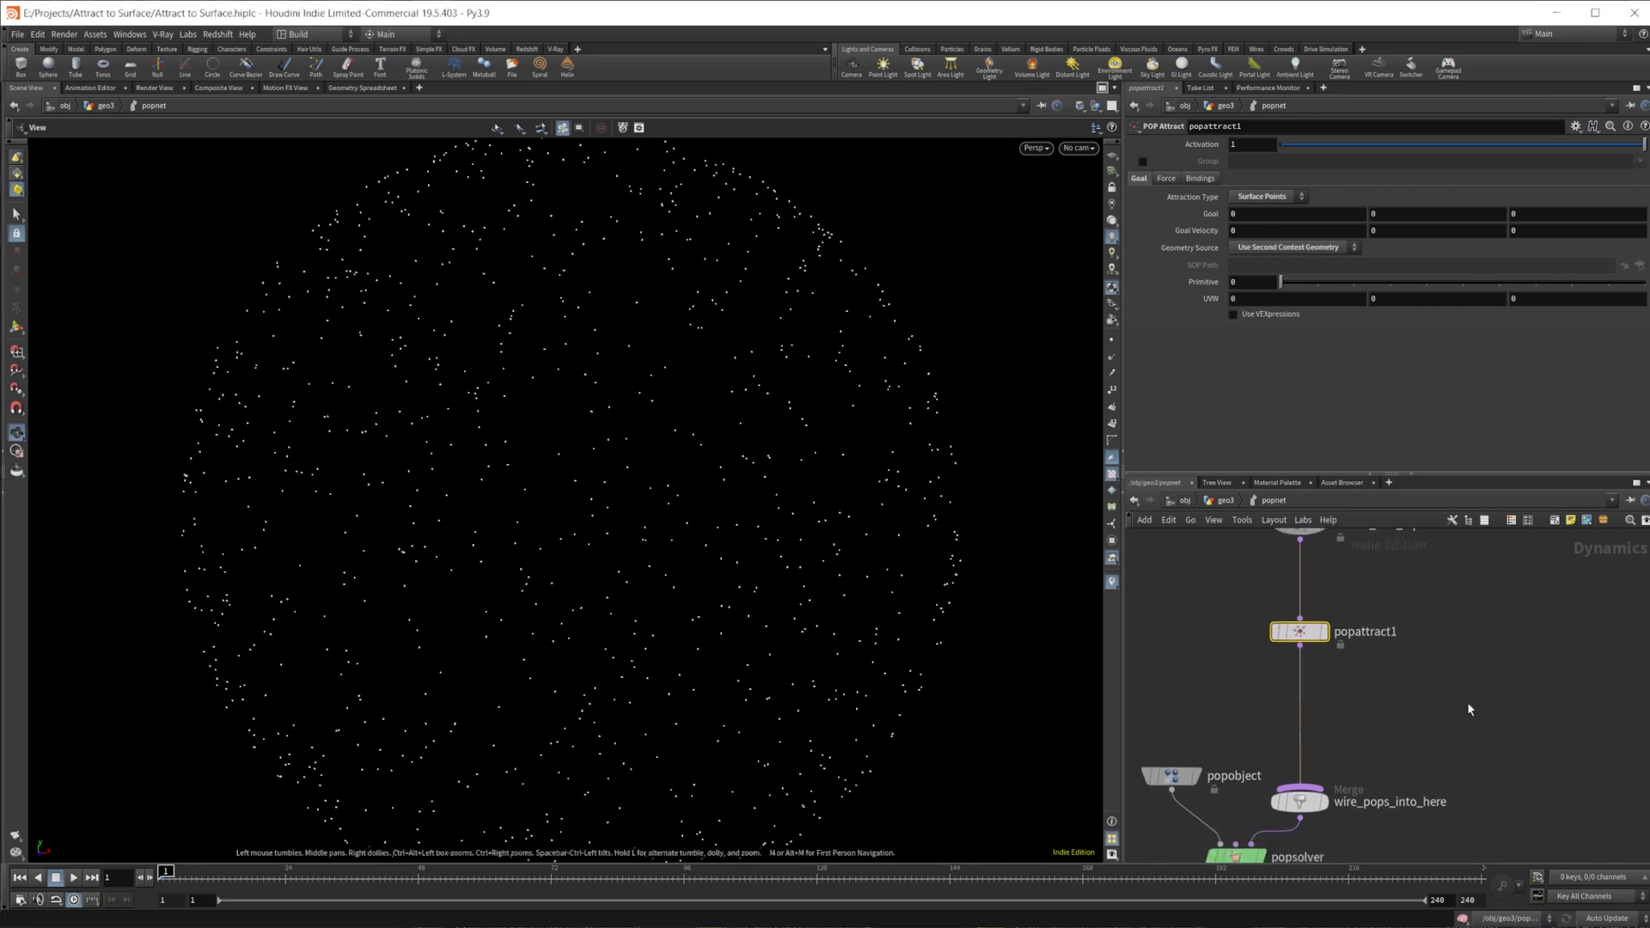
key(Tab)
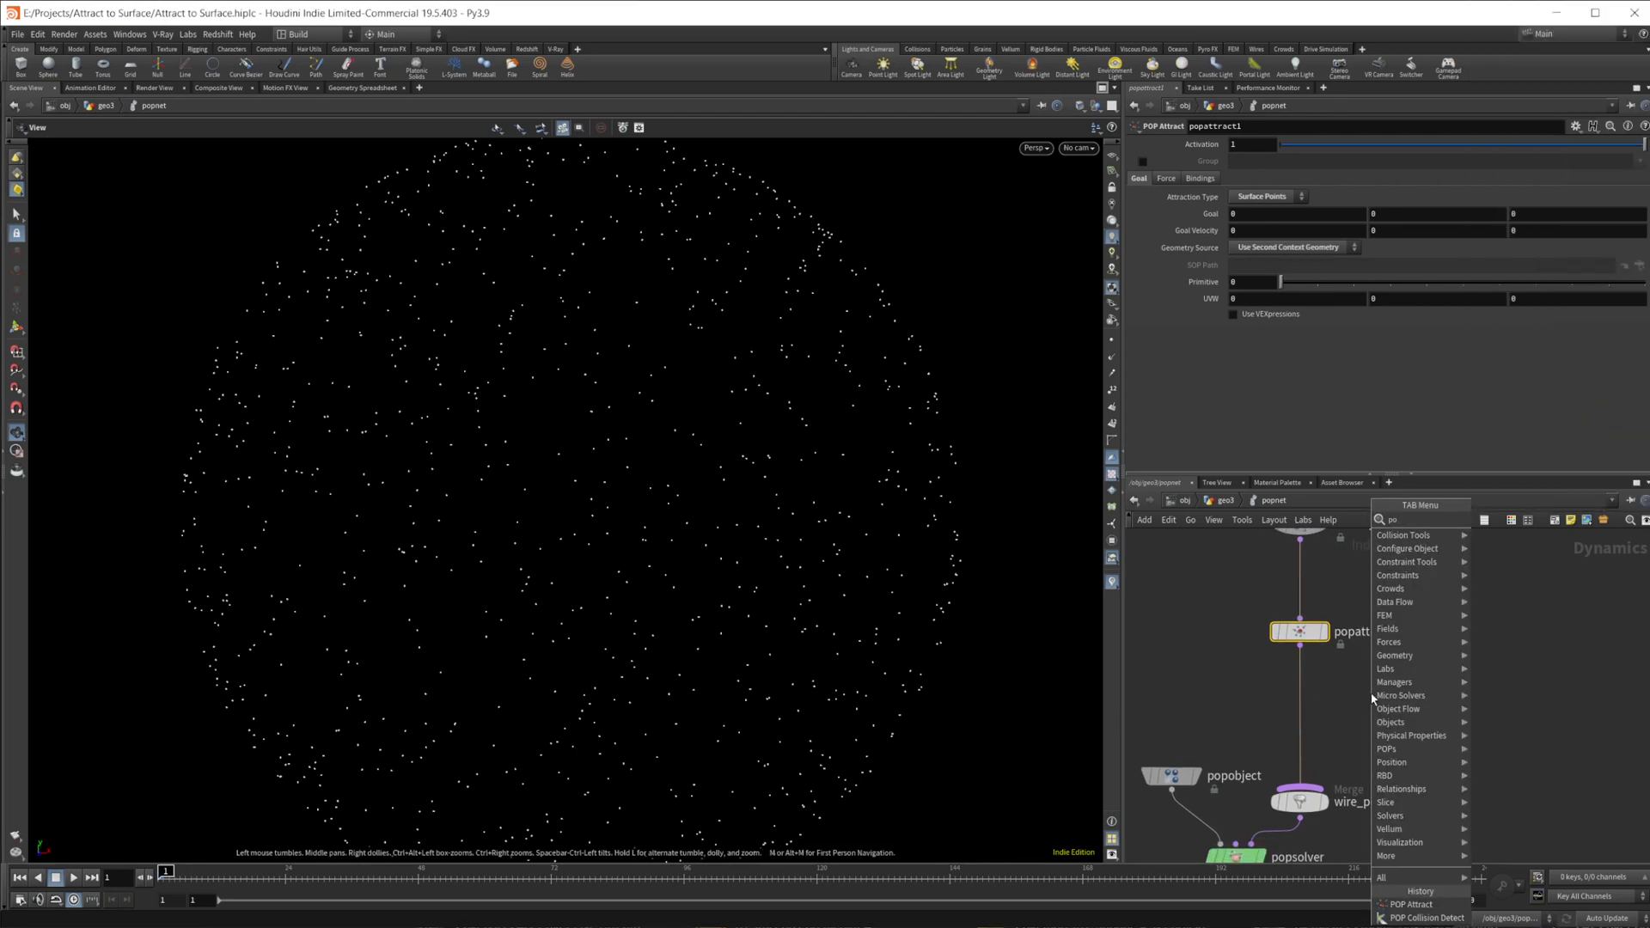
text(pop col)
key(Return)
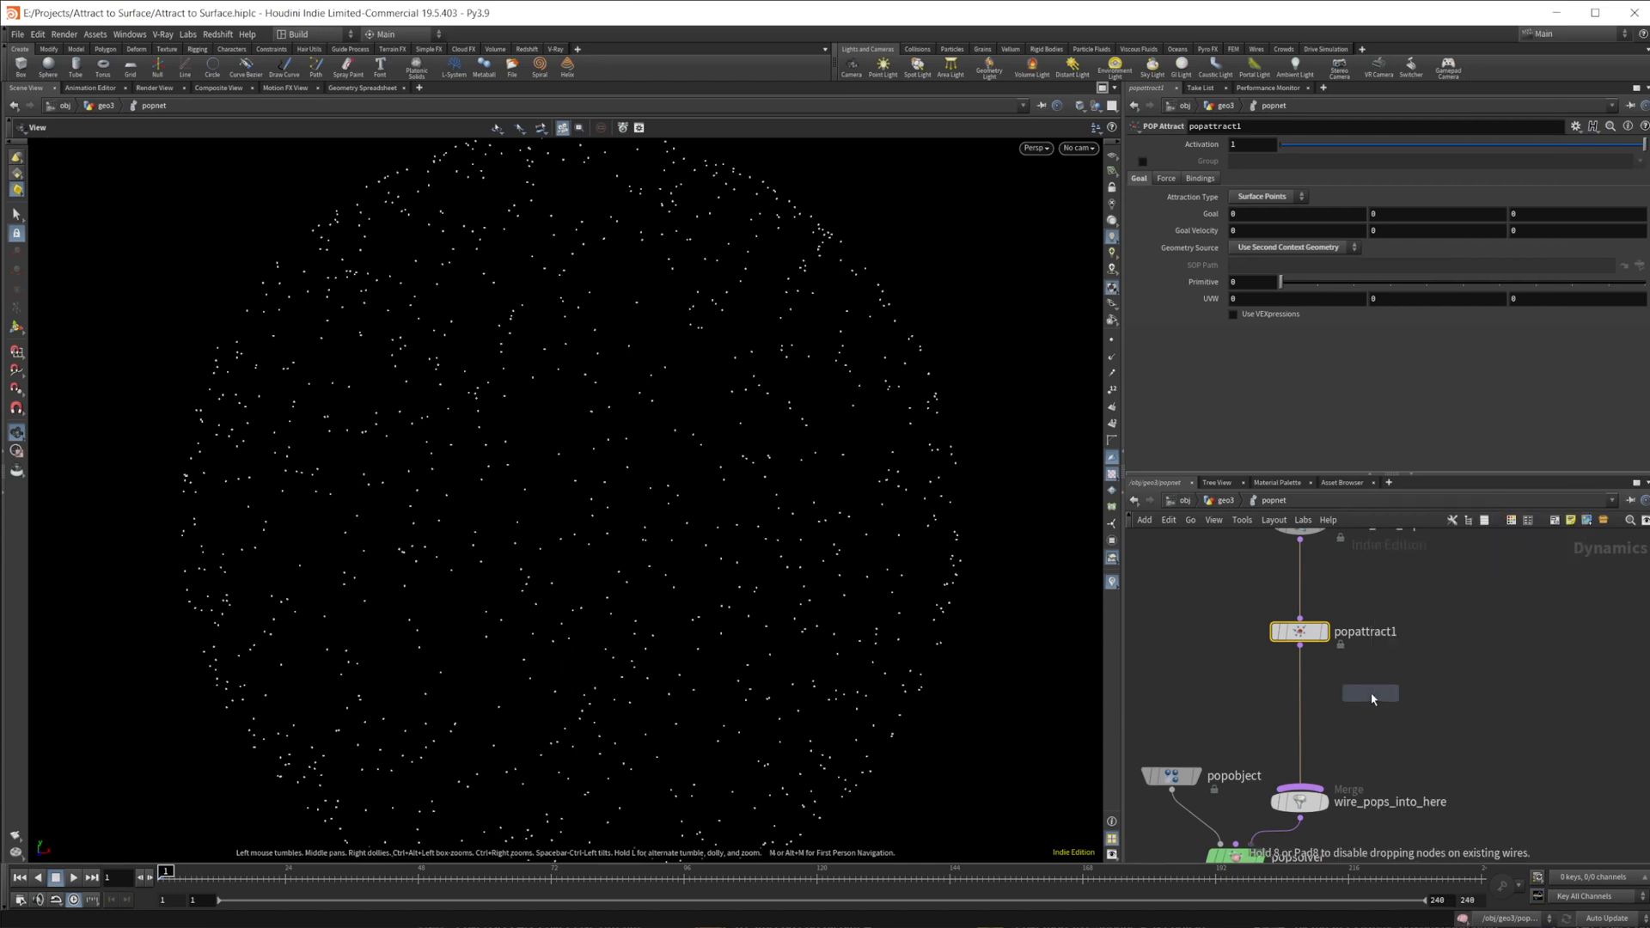
click(1372, 699)
drag(1366, 693, 1300, 701)
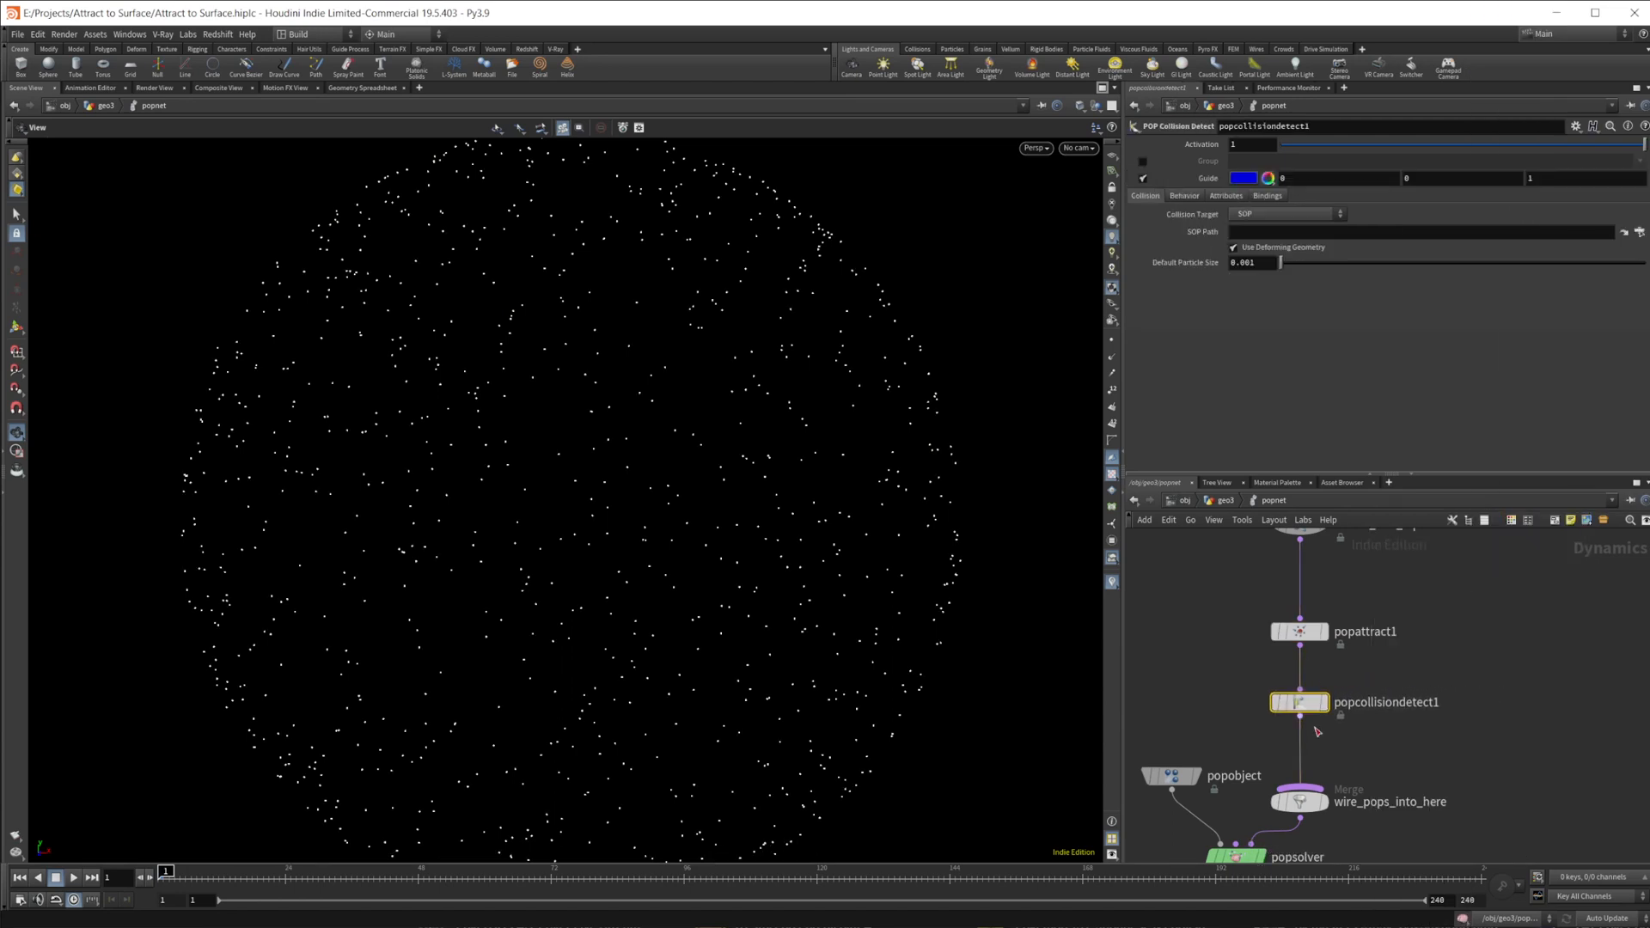
- Set popcollisiondetect1's Collision Target to Second Context Geometry and its behavior Response to Stop
click(1255, 214)
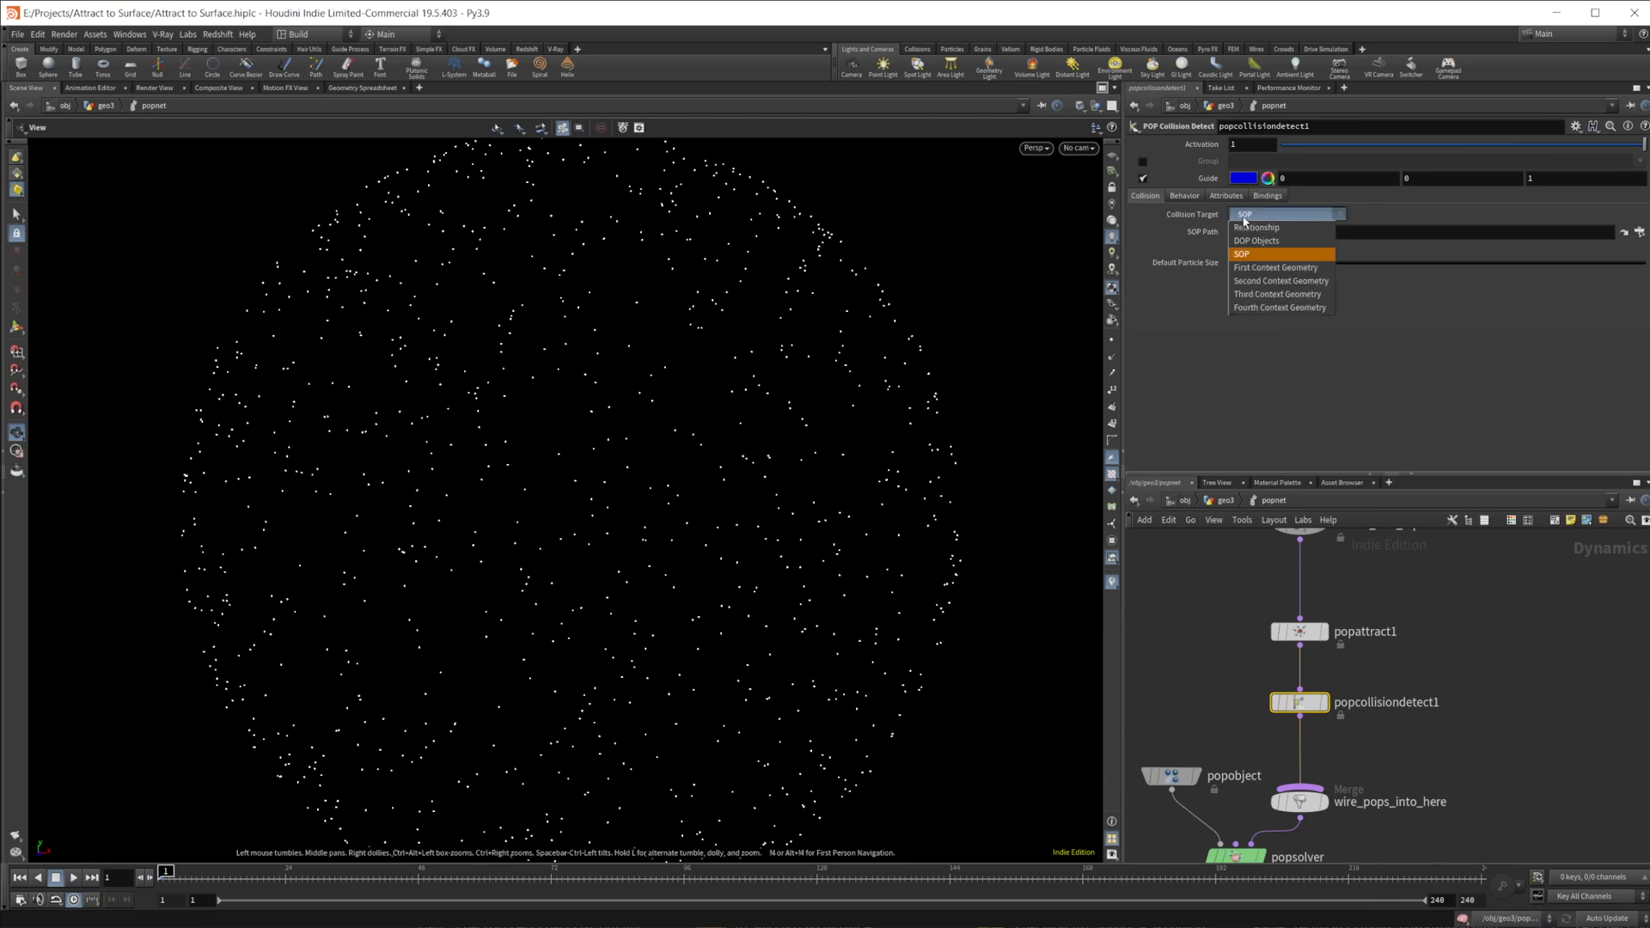
click(1266, 281)
click(1186, 196)
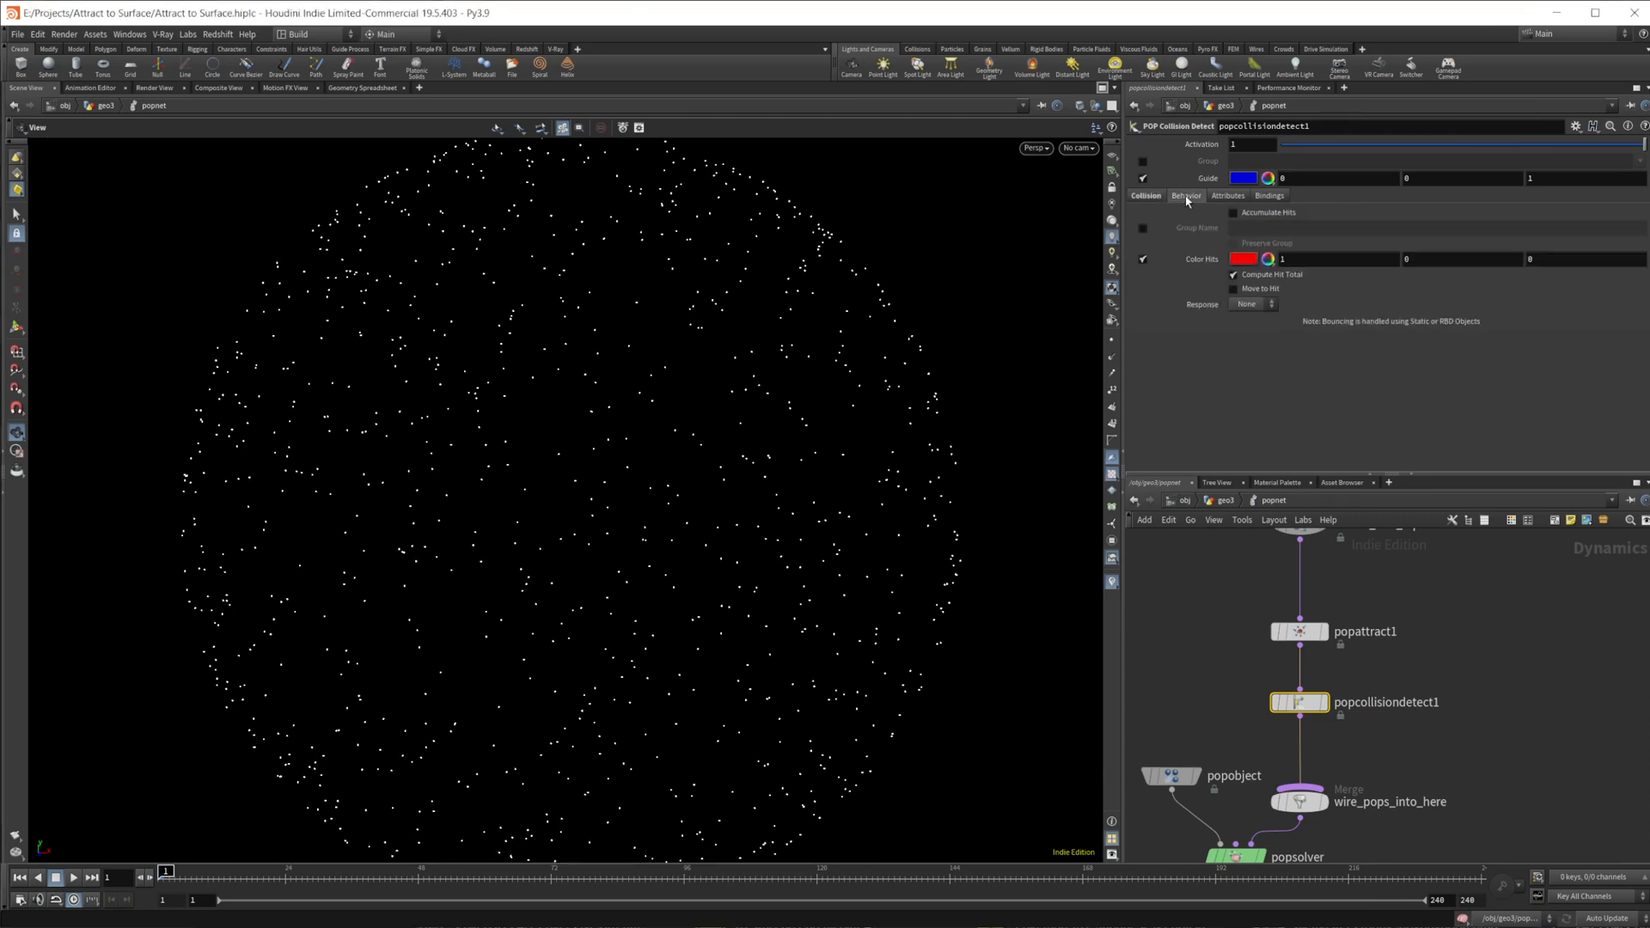
click(1247, 306)
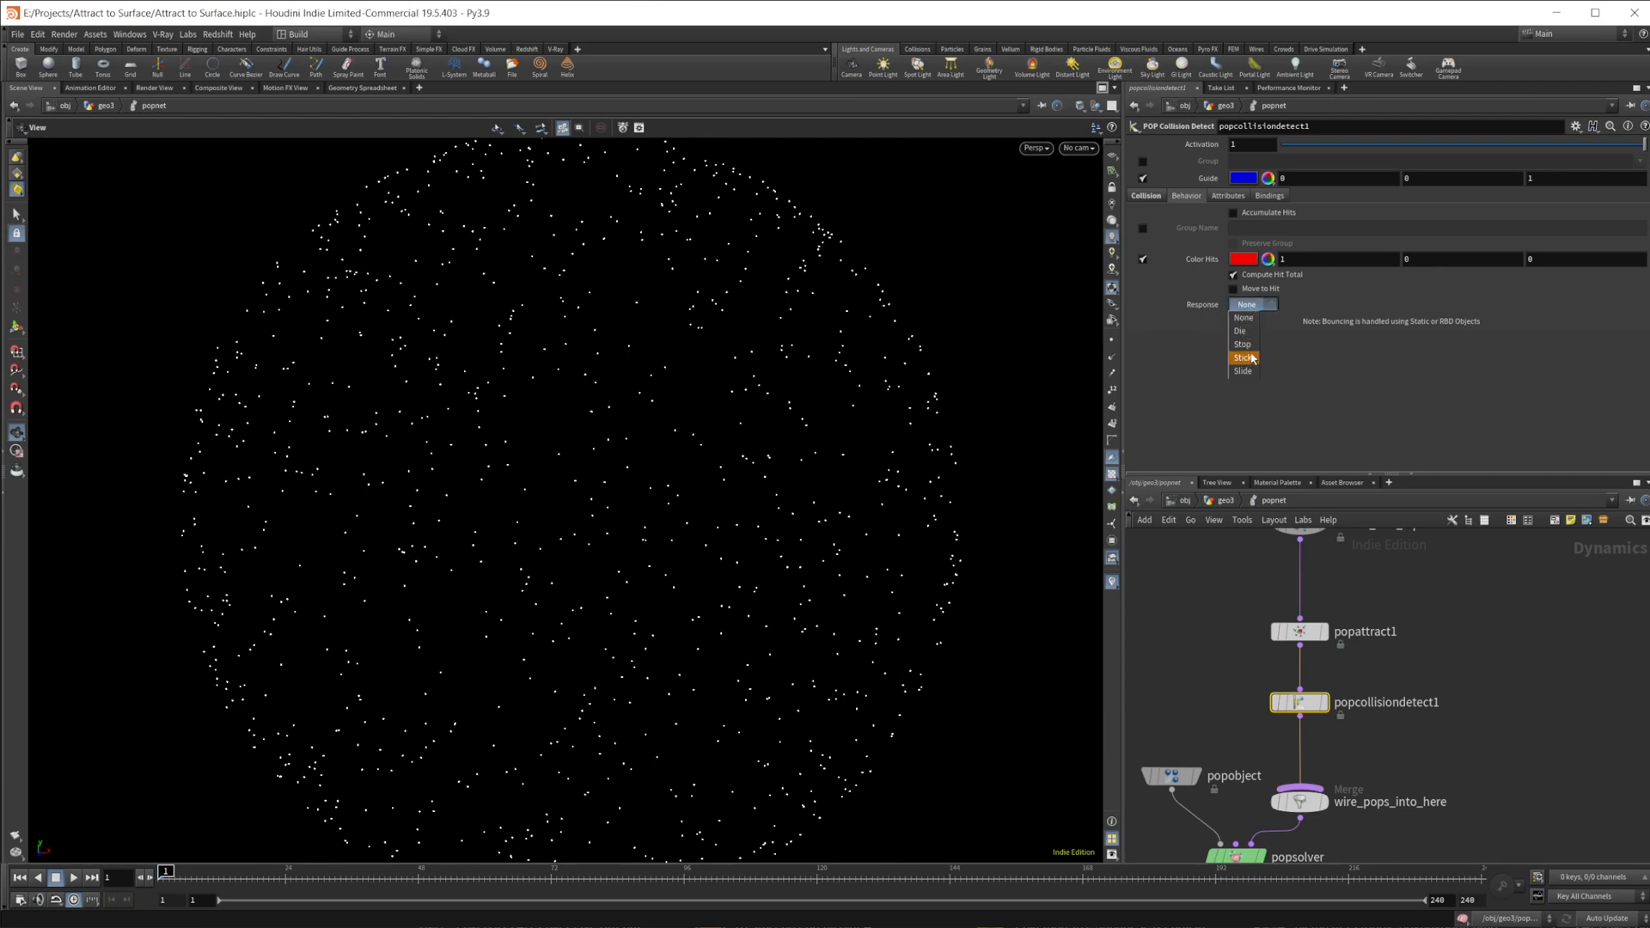
click(1243, 344)
- Play the particle simulation and stop it at frame 121
click(73, 878)
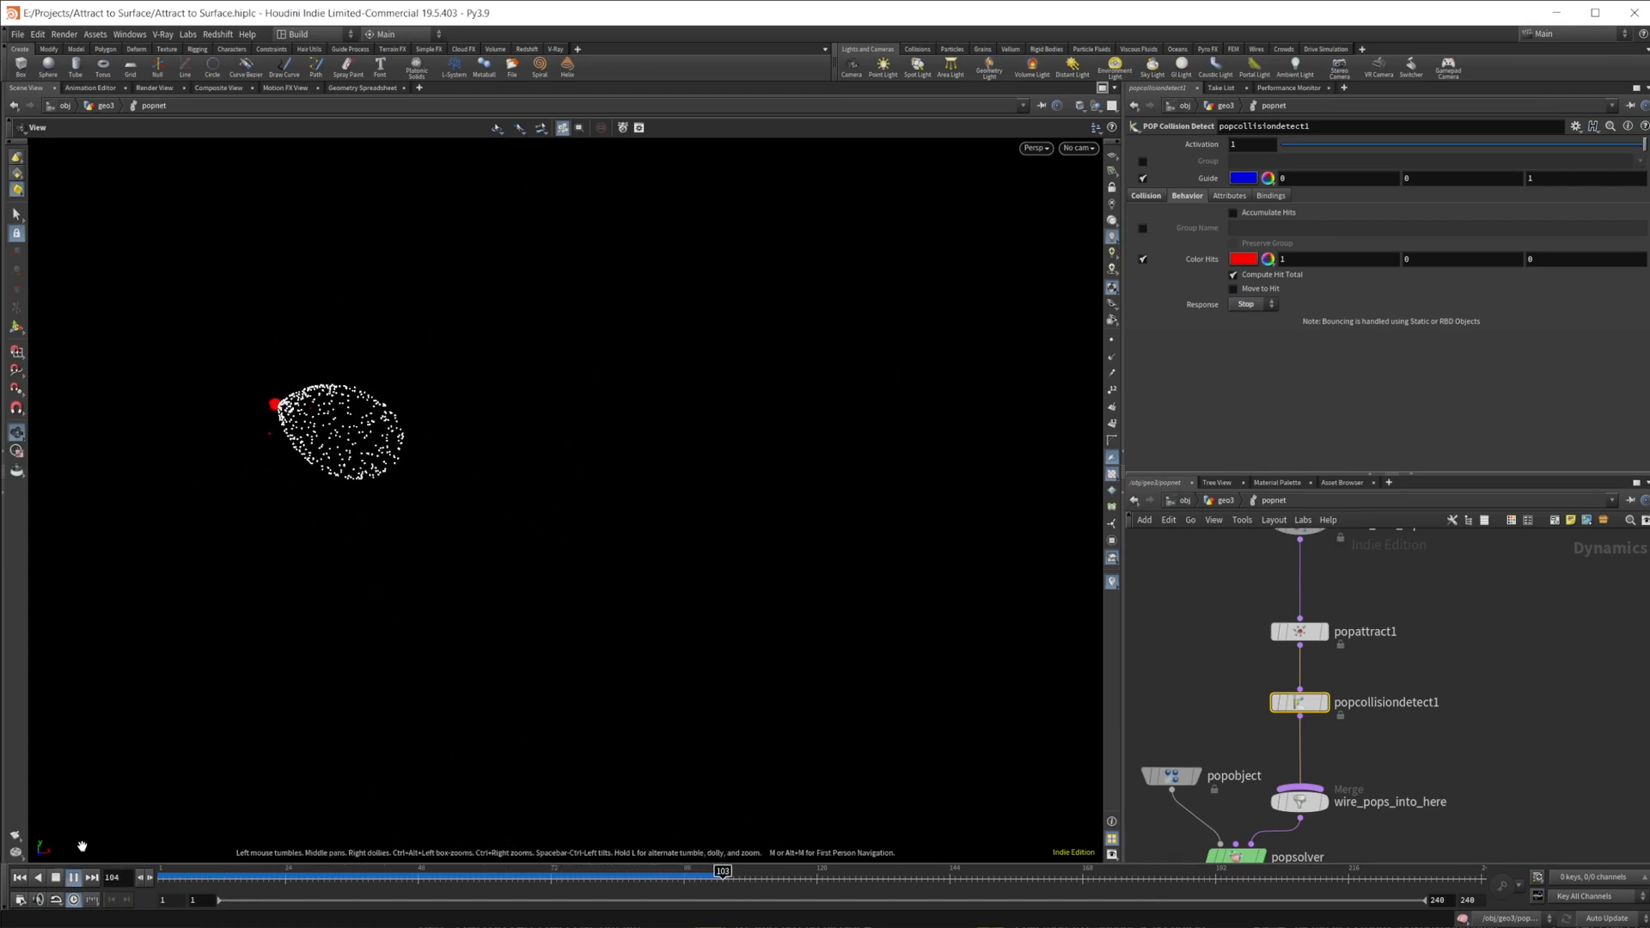
click(55, 878)
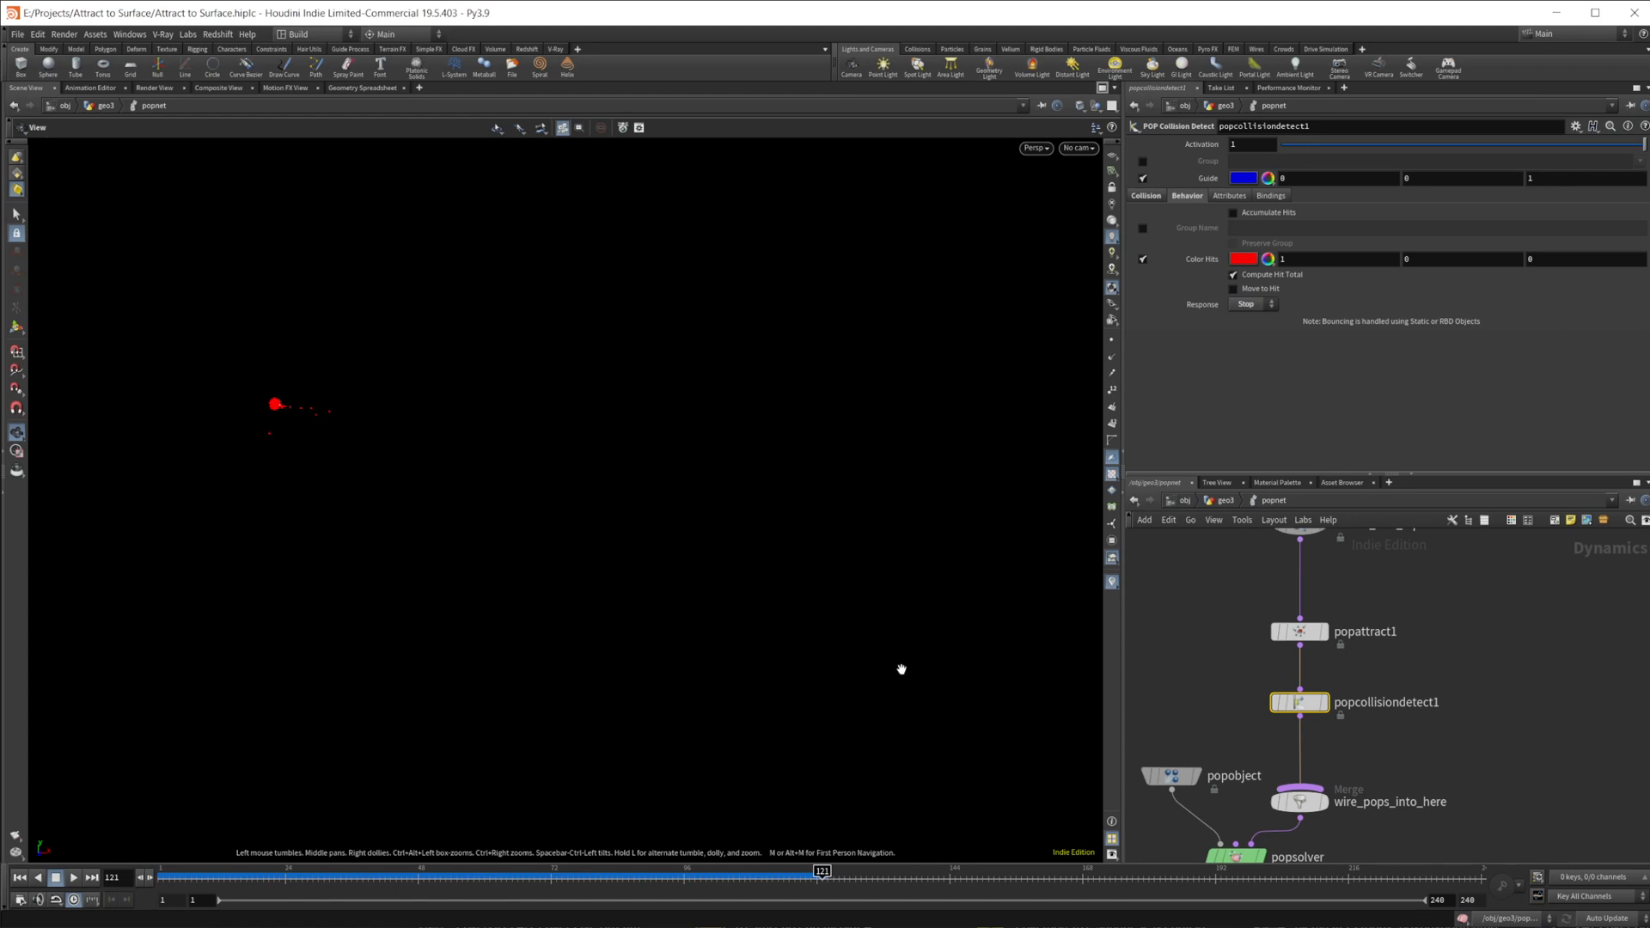
- In the geo3 network, template grid1 and display it with its point and primitive numbers
click(1218, 508)
middle_drag(1248, 715, 1316, 756)
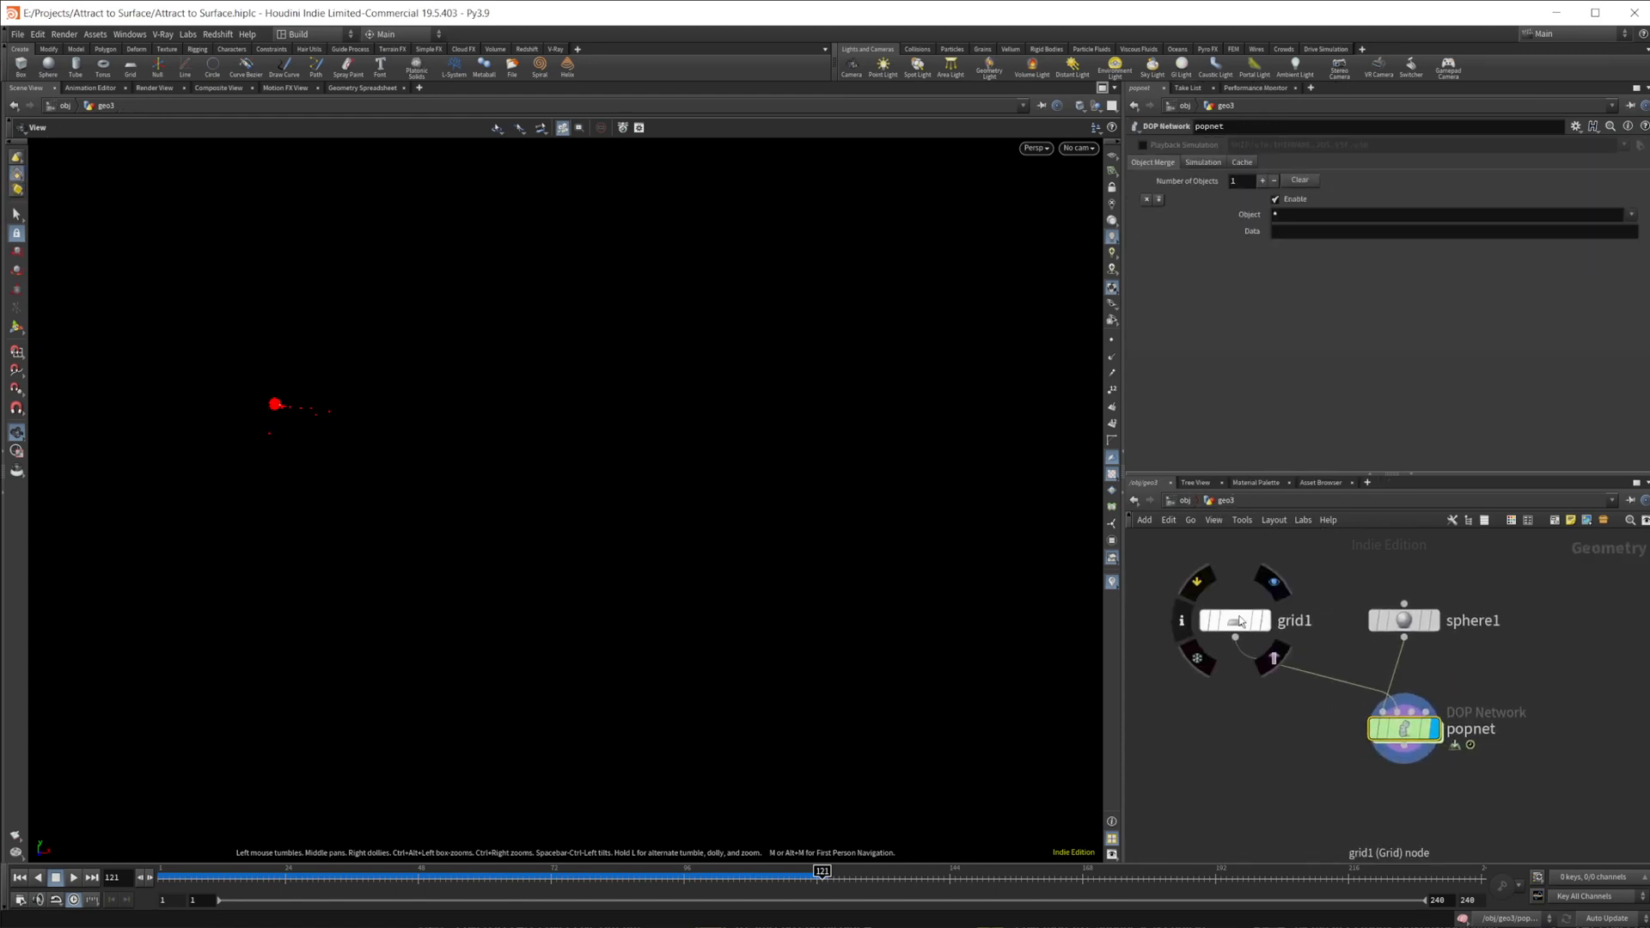
click(1274, 659)
drag(358, 413, 255, 361)
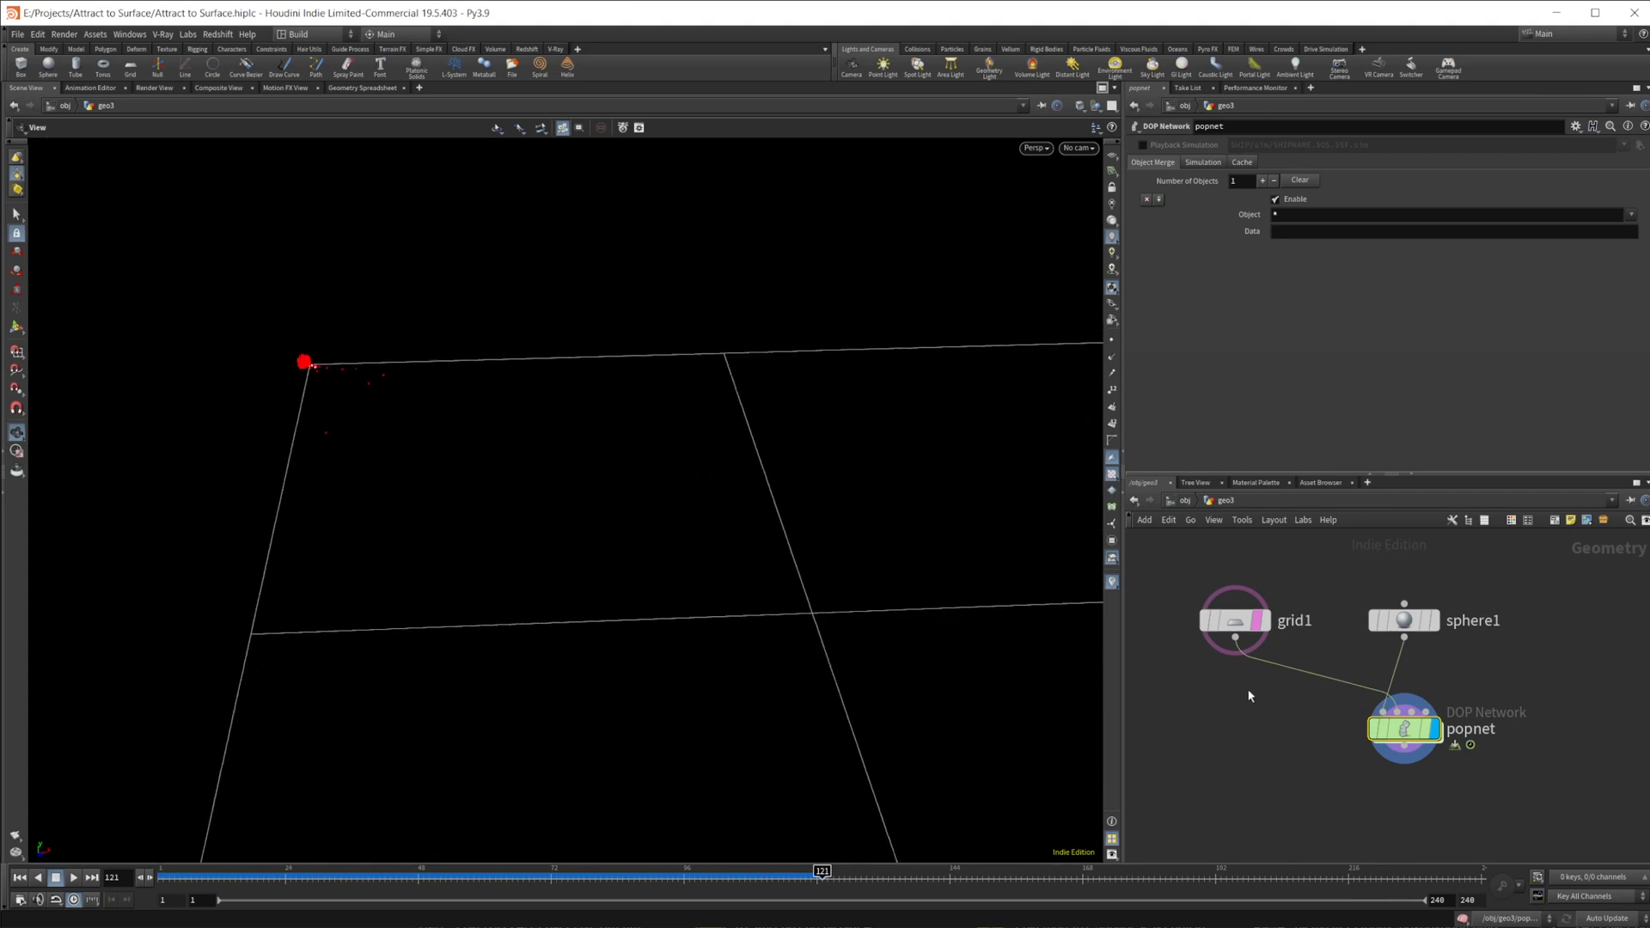
click(1266, 620)
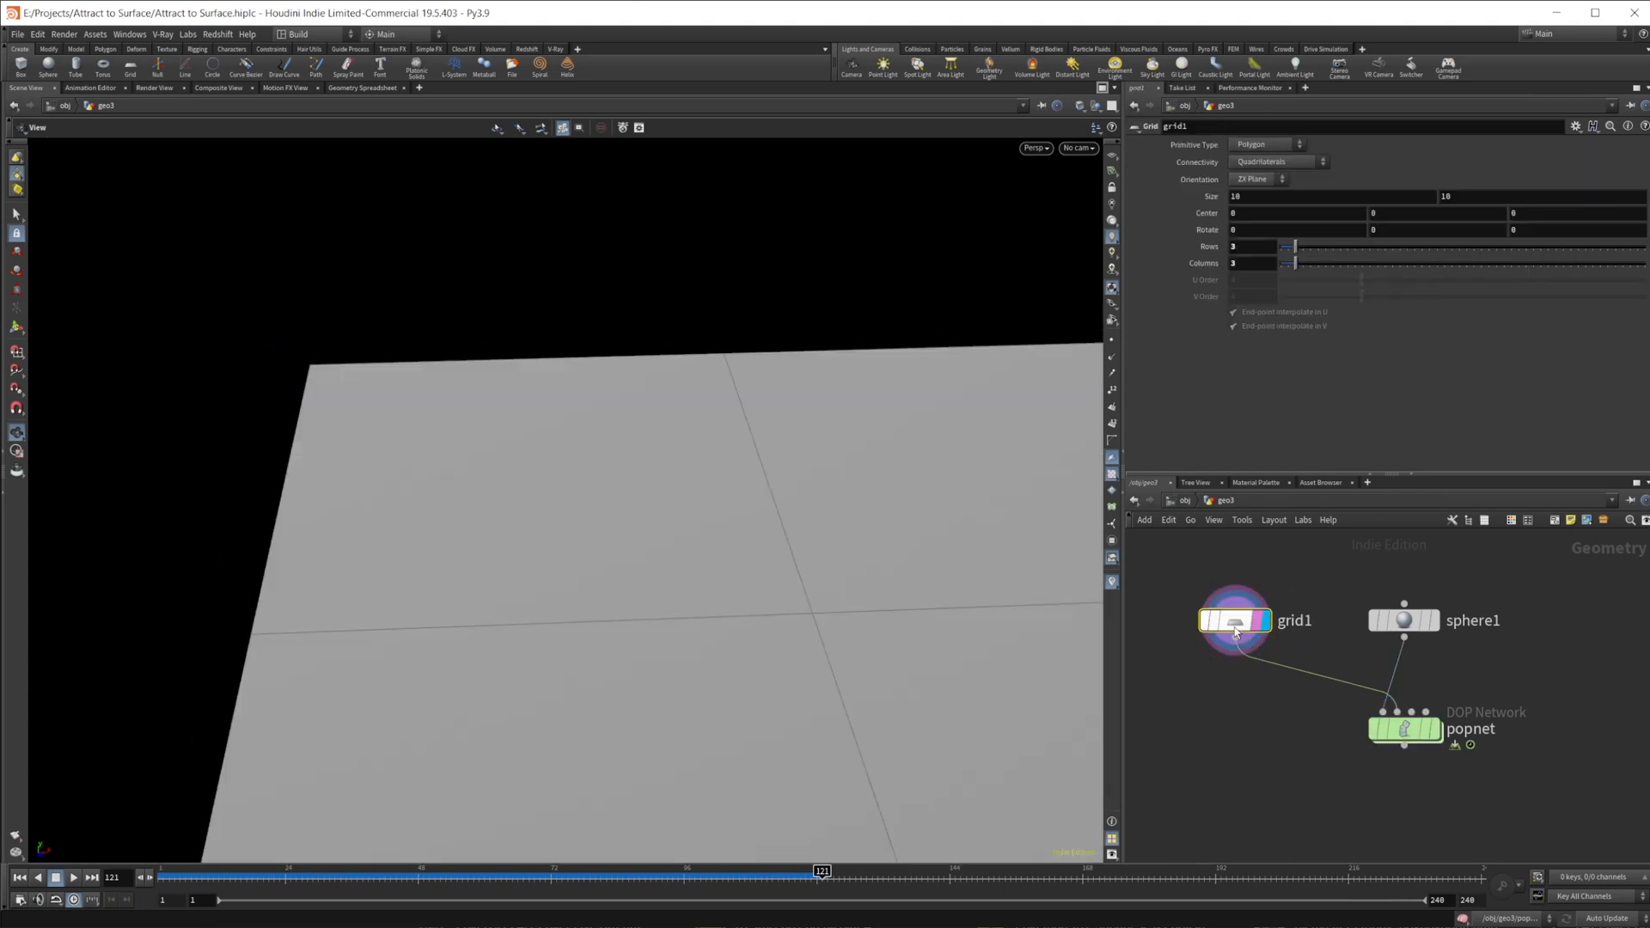
click(1109, 426)
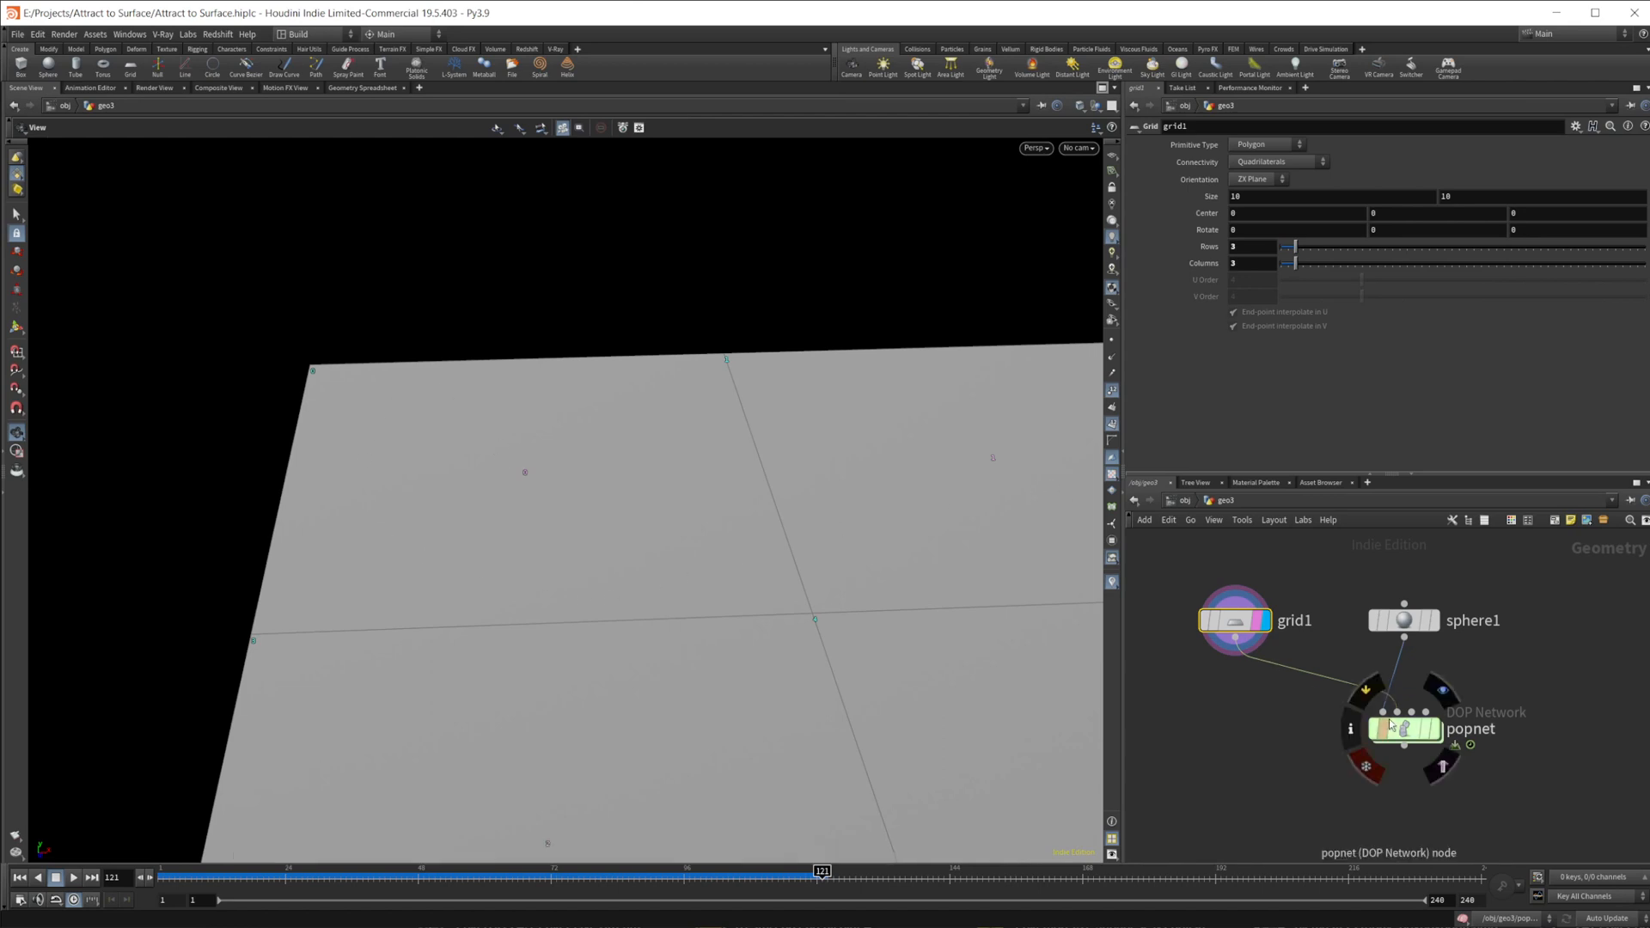
- Display popnet again and open its popattract1 node's parameters, with the point and primitive numbers hidden
click(1406, 729)
key(r)
double_click(1410, 729)
middle_drag(1378, 801, 1363, 720)
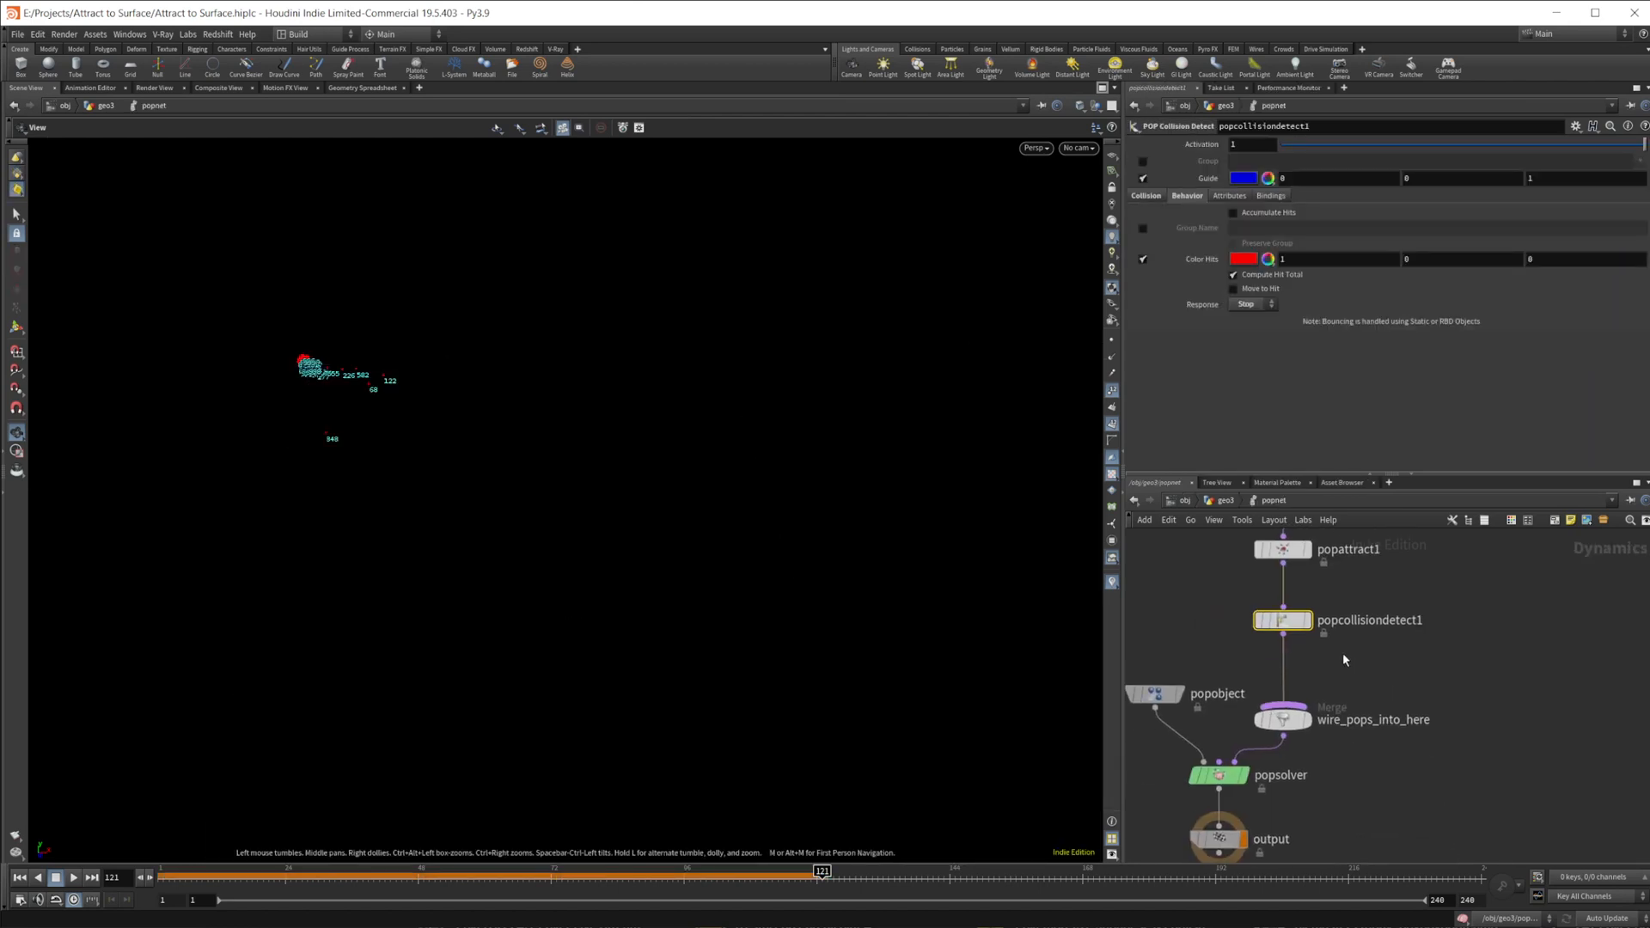
middle_drag(1345, 589, 1364, 640)
click(1306, 602)
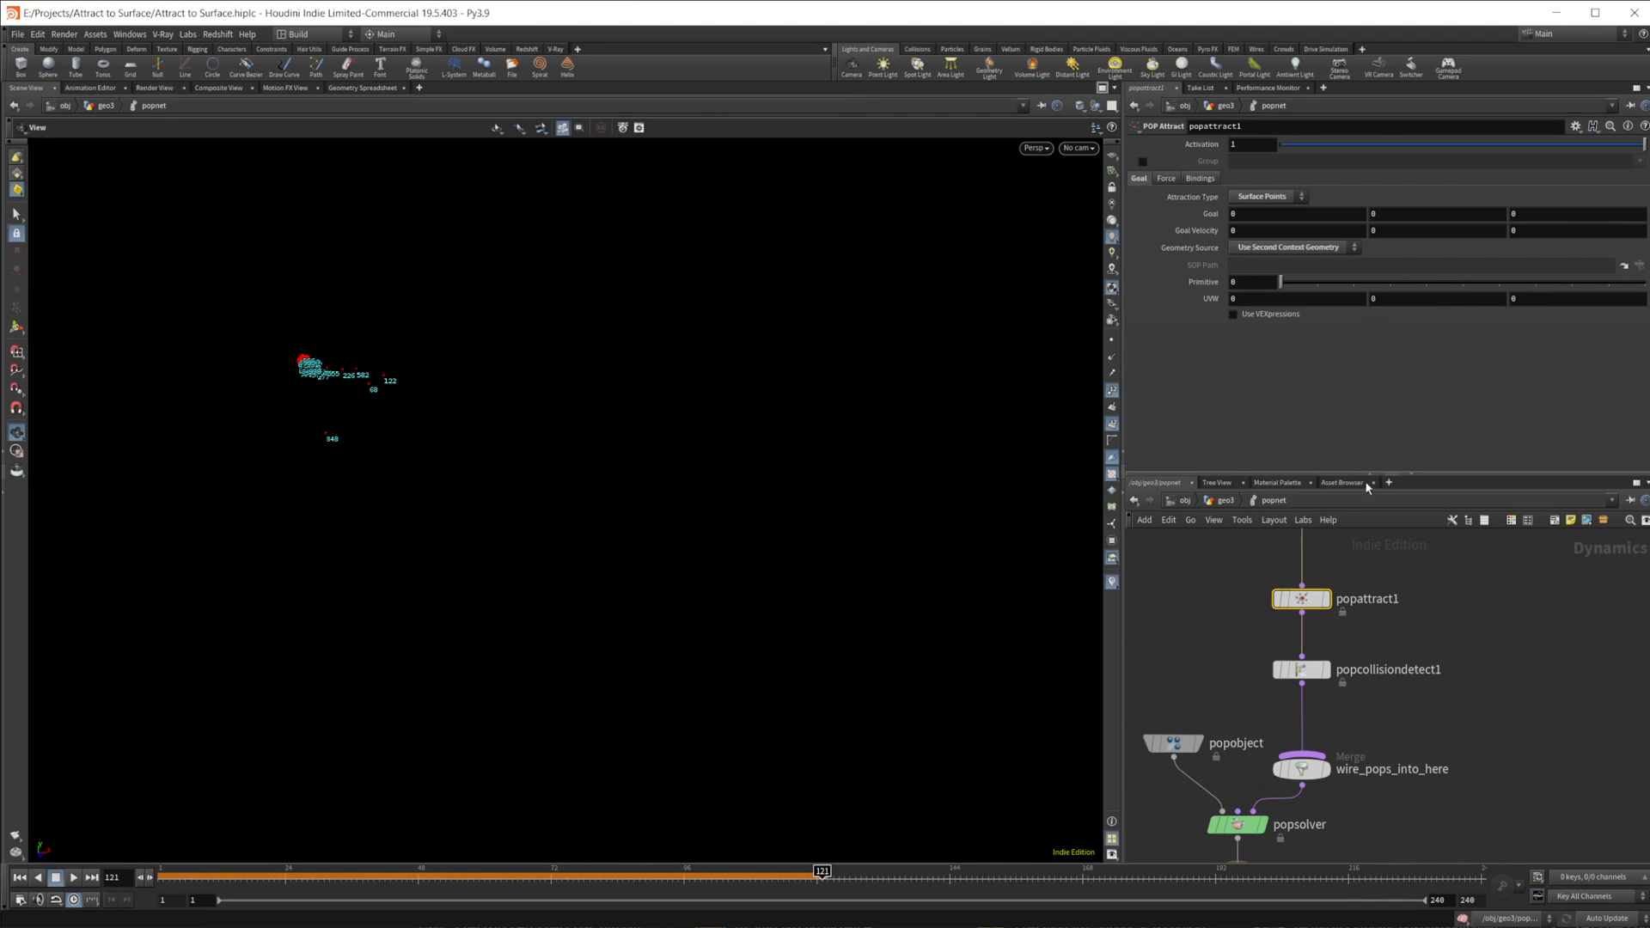
click(1112, 424)
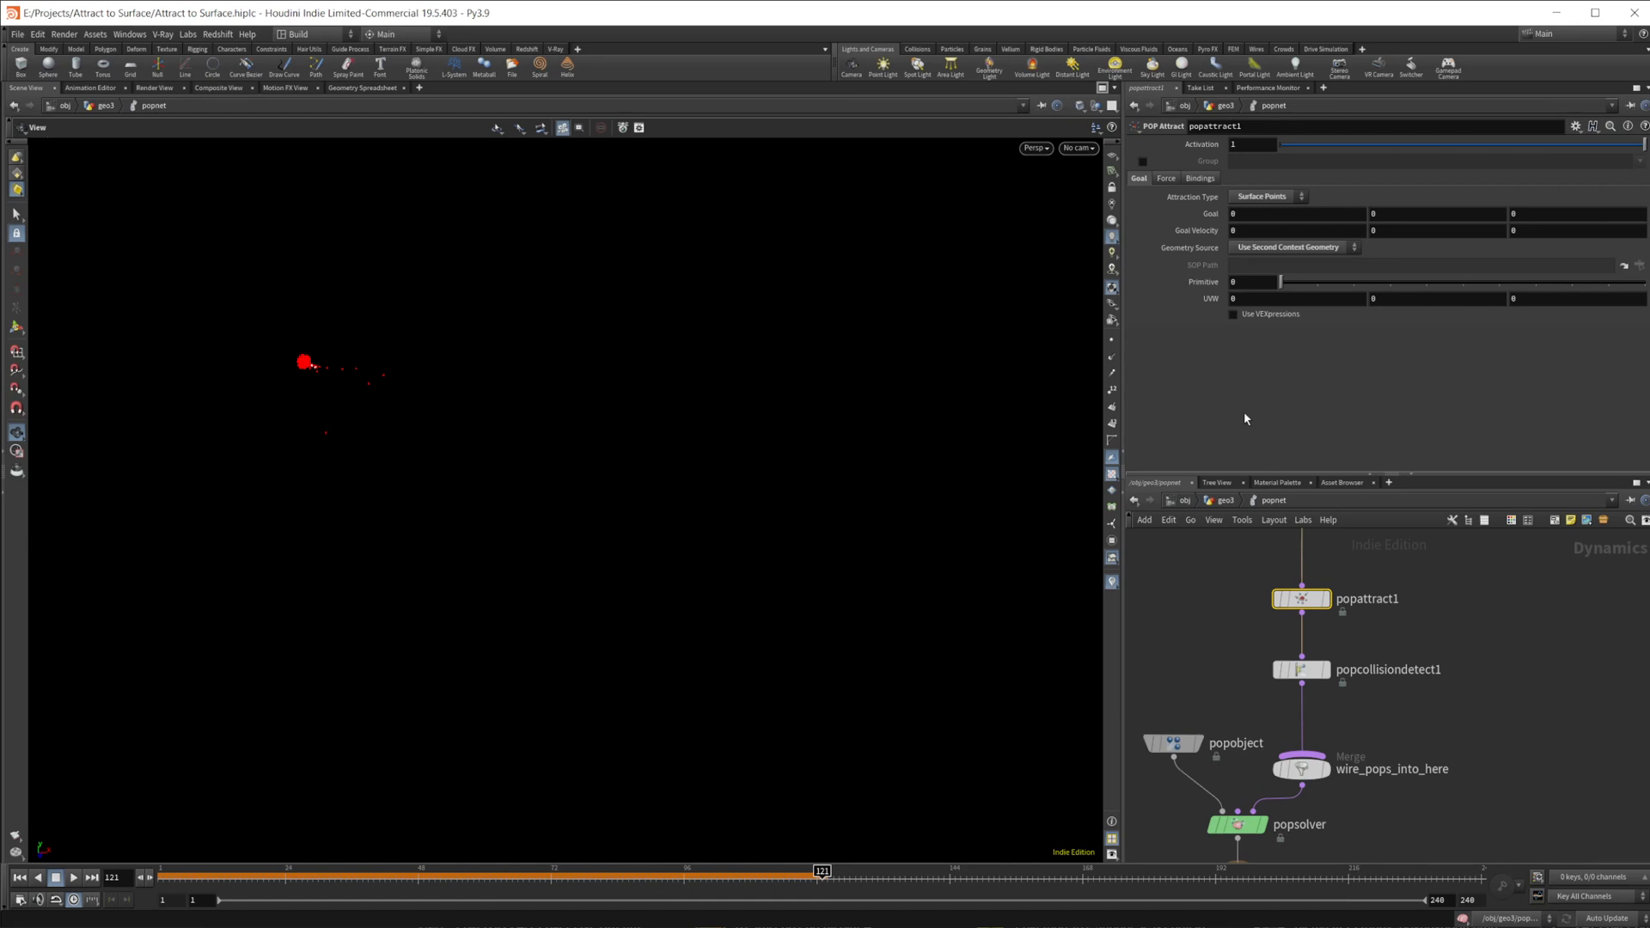
- Enable Use VEXpressions on popattract1 and load the Pass Through preset code
click(1250, 315)
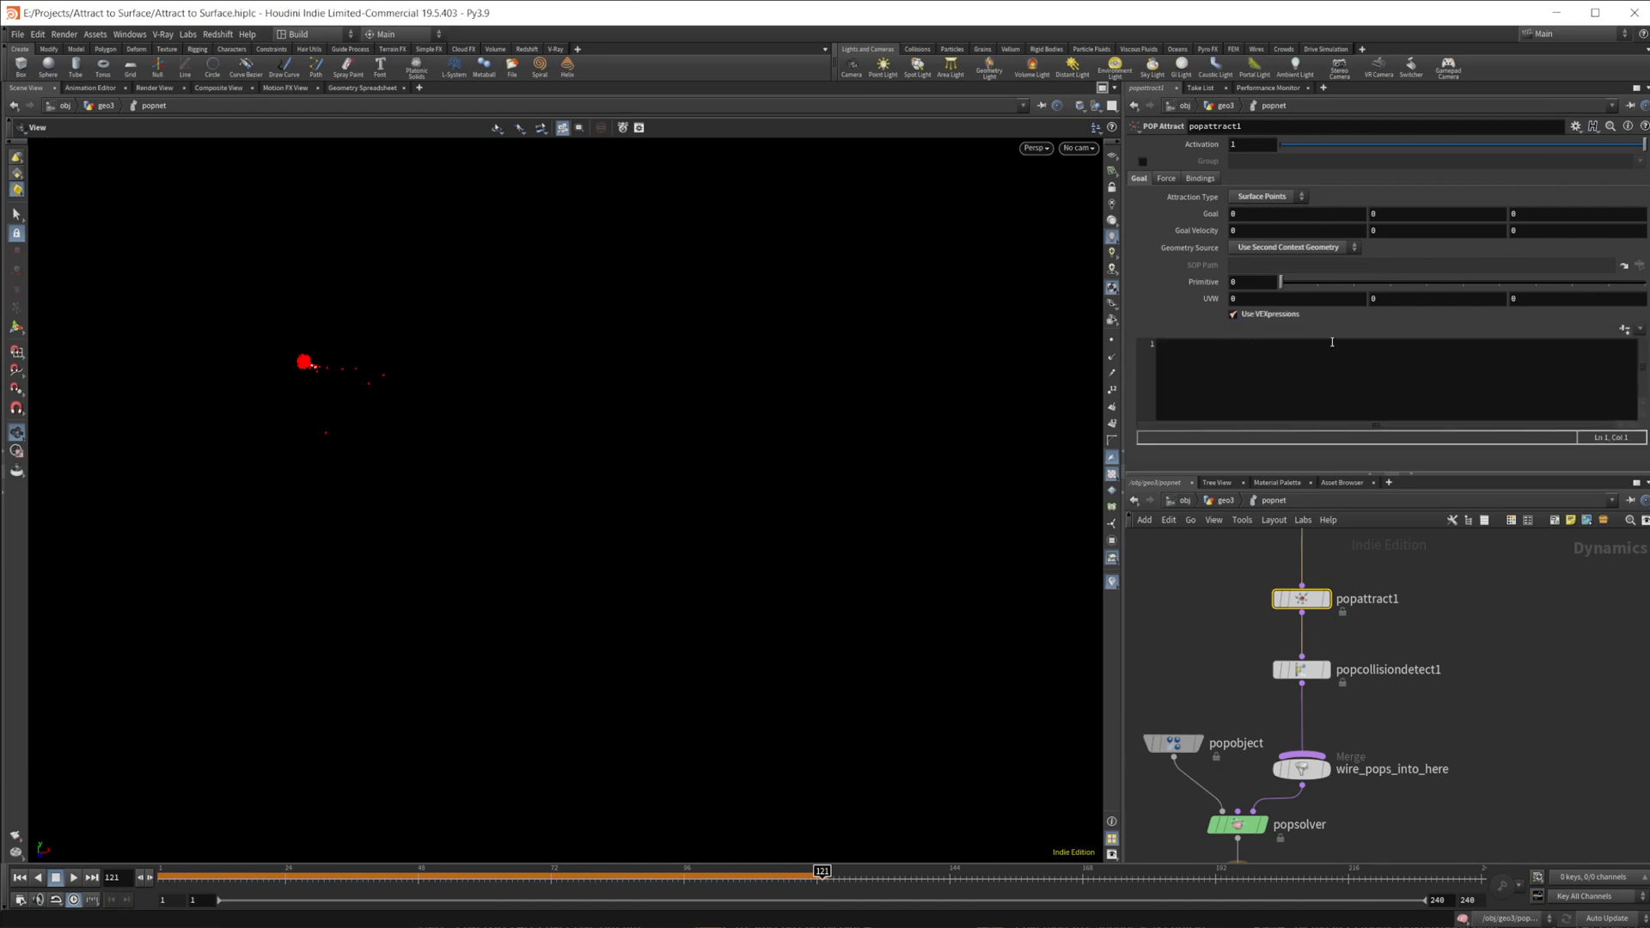
click(1640, 330)
click(1608, 354)
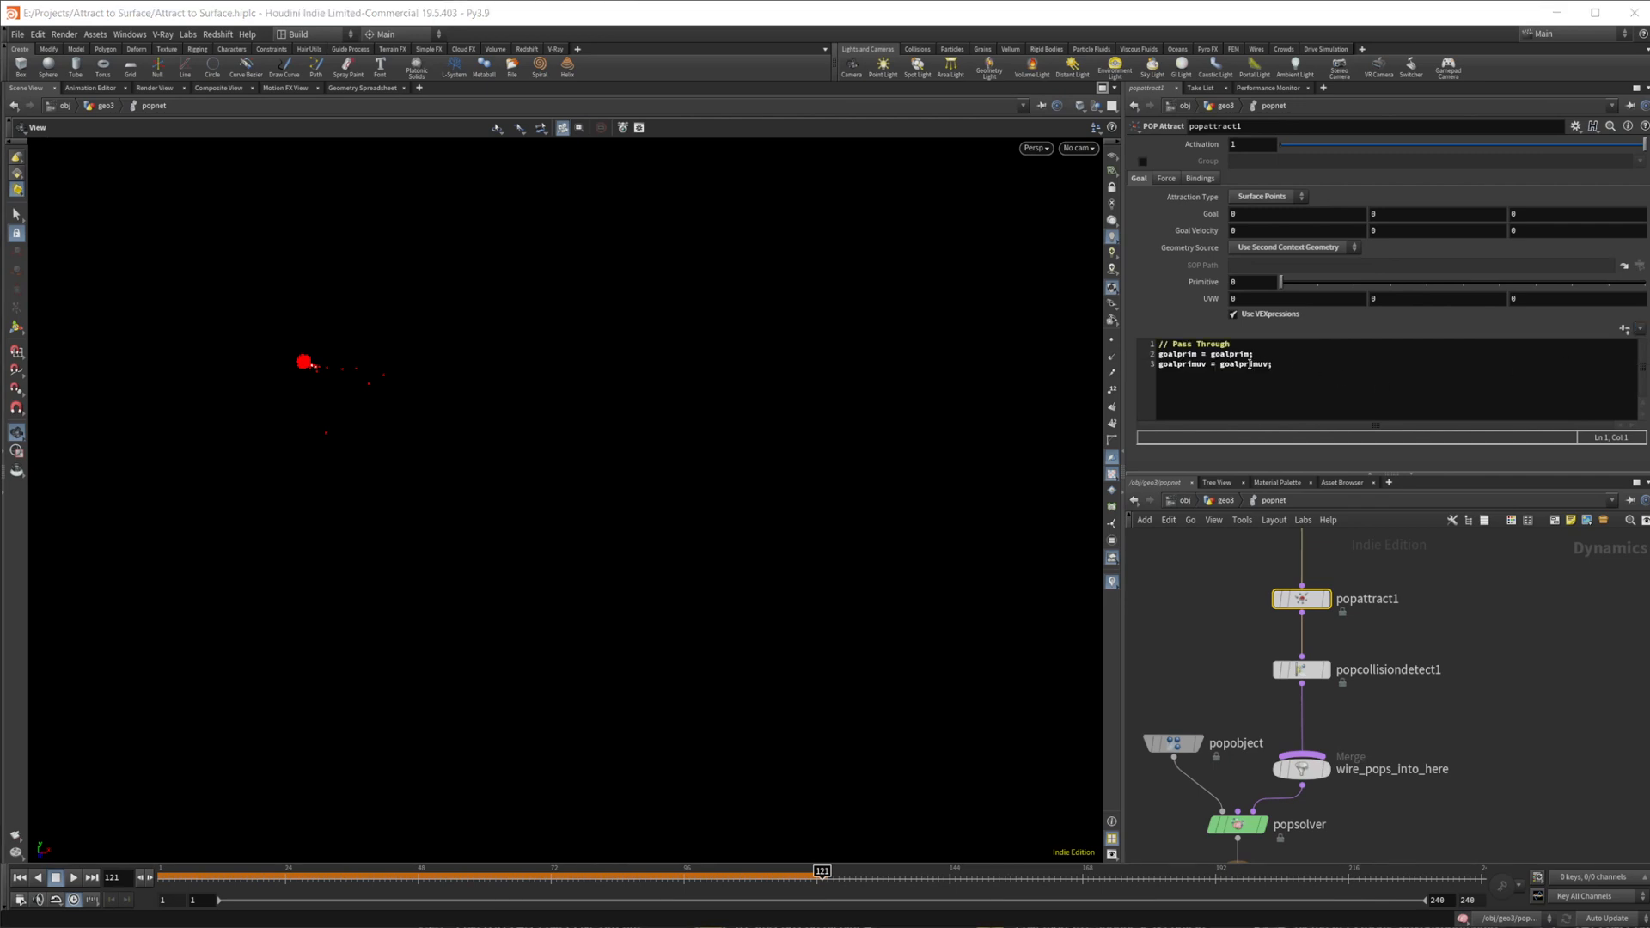
drag(1215, 354, 1250, 355)
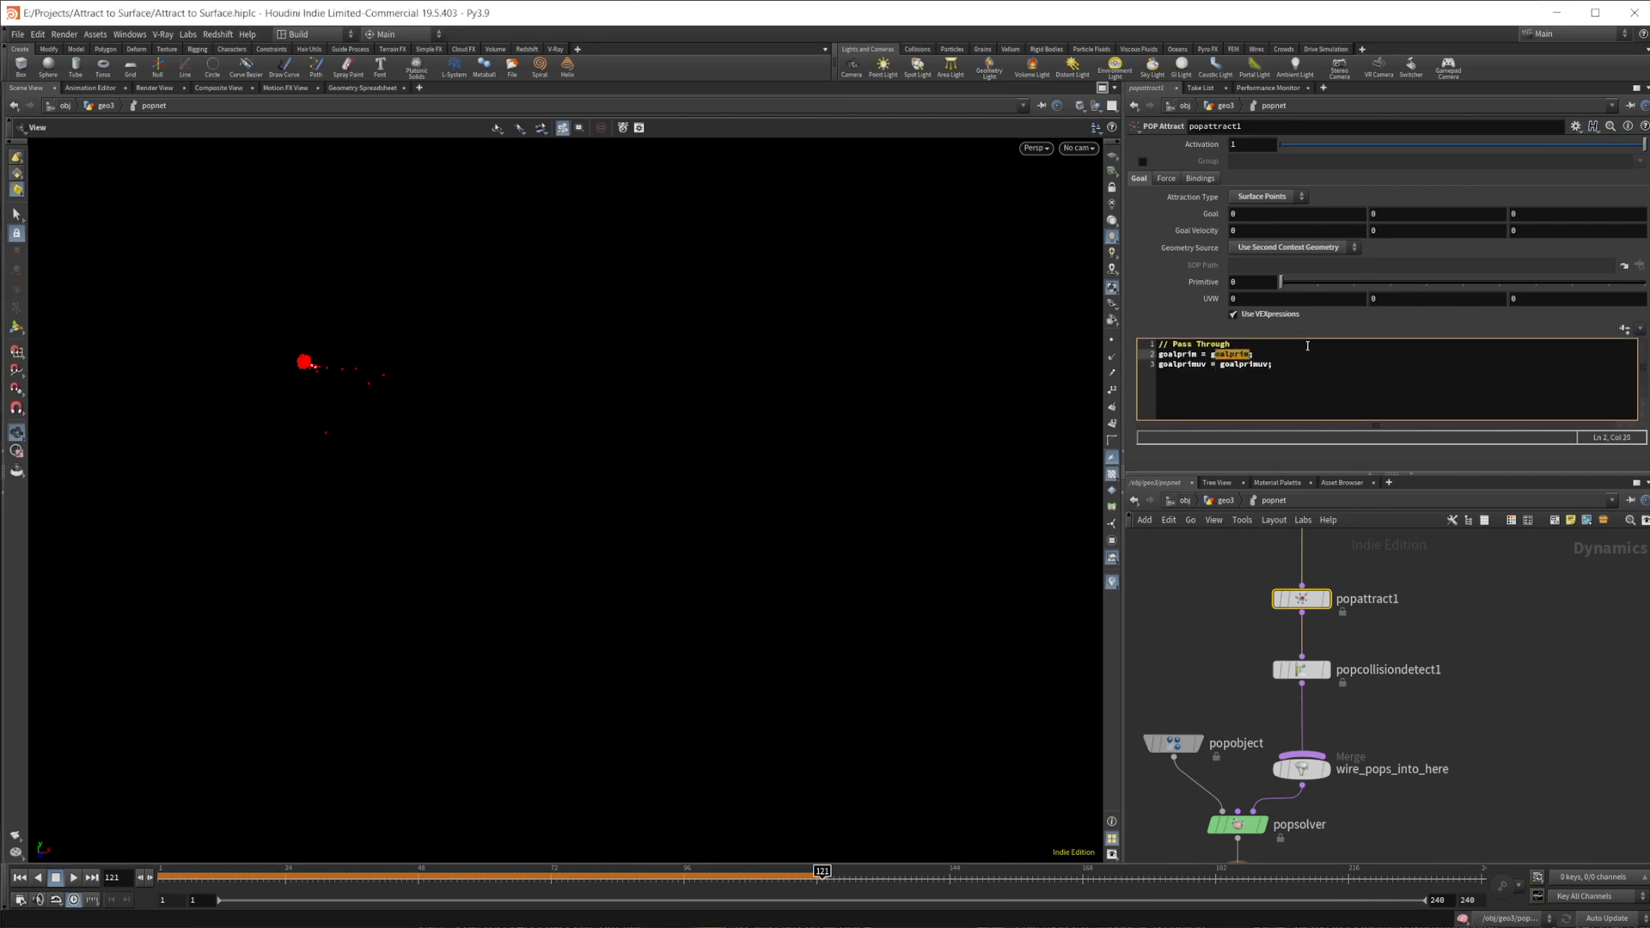
key(BackSpace)
text(floor)
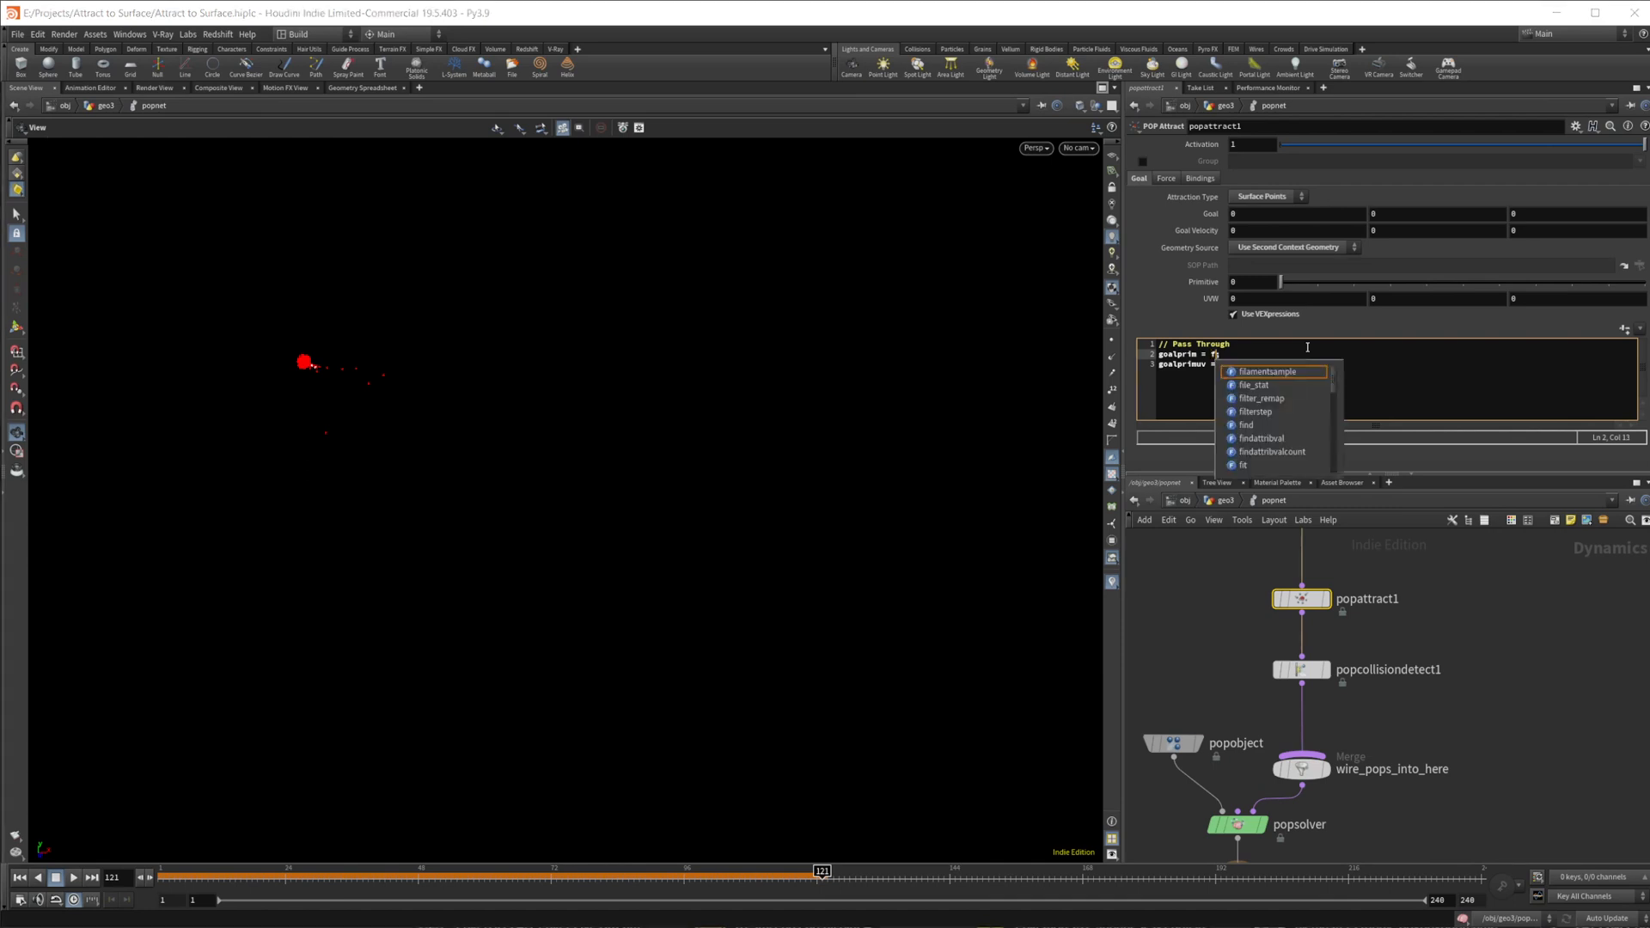
text(()
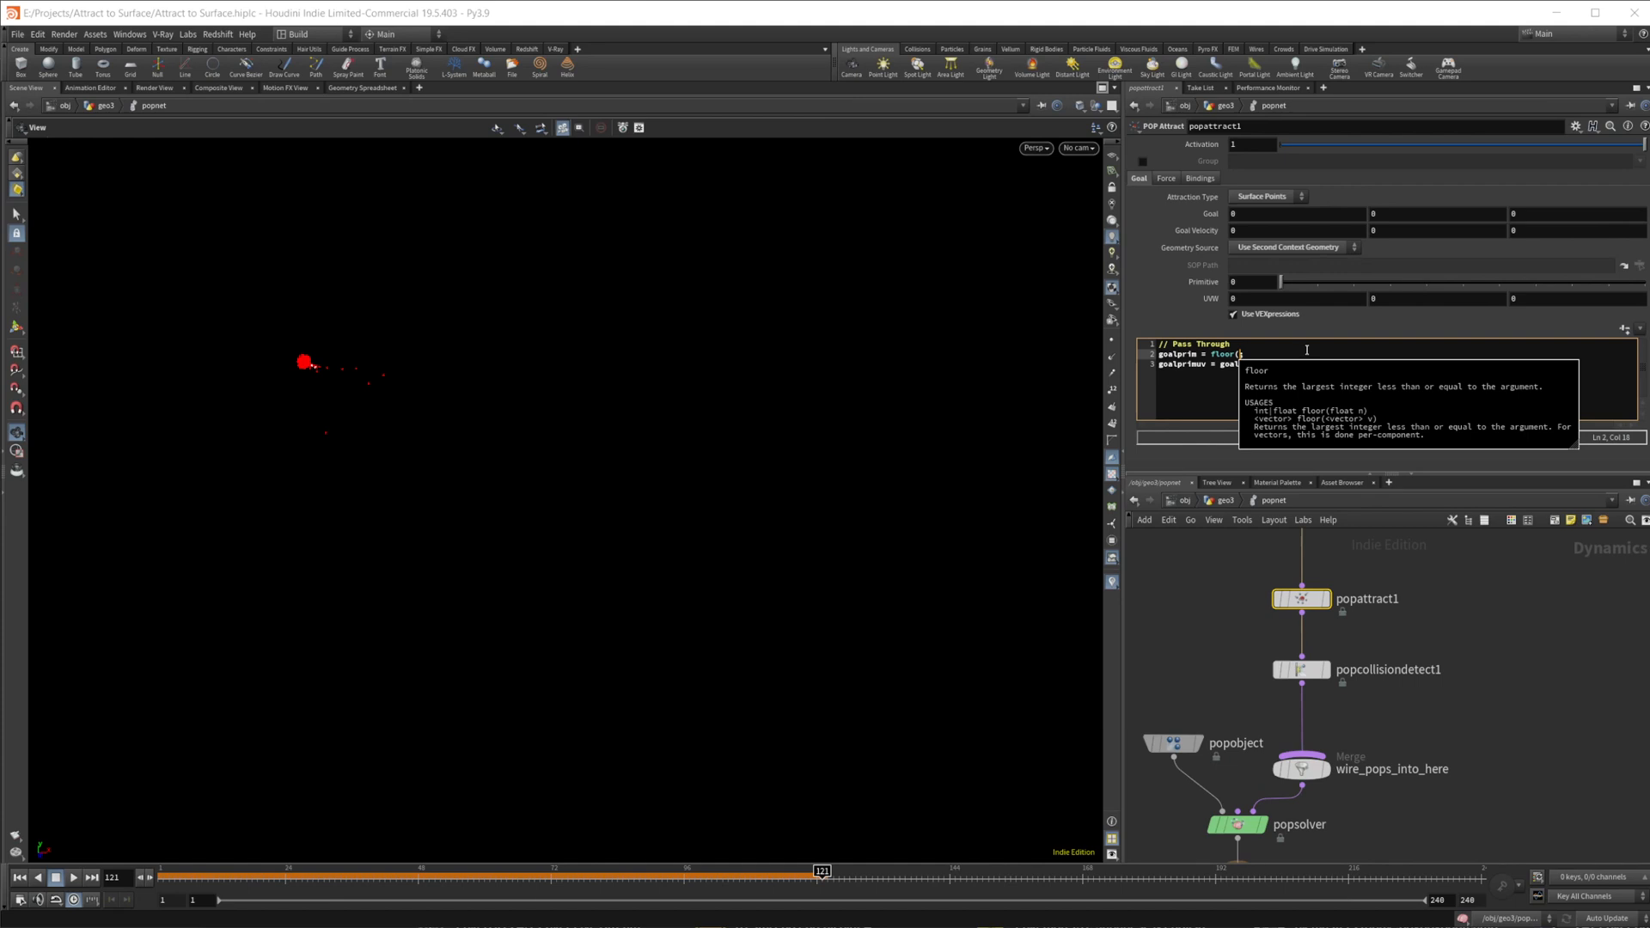
text(fit01()
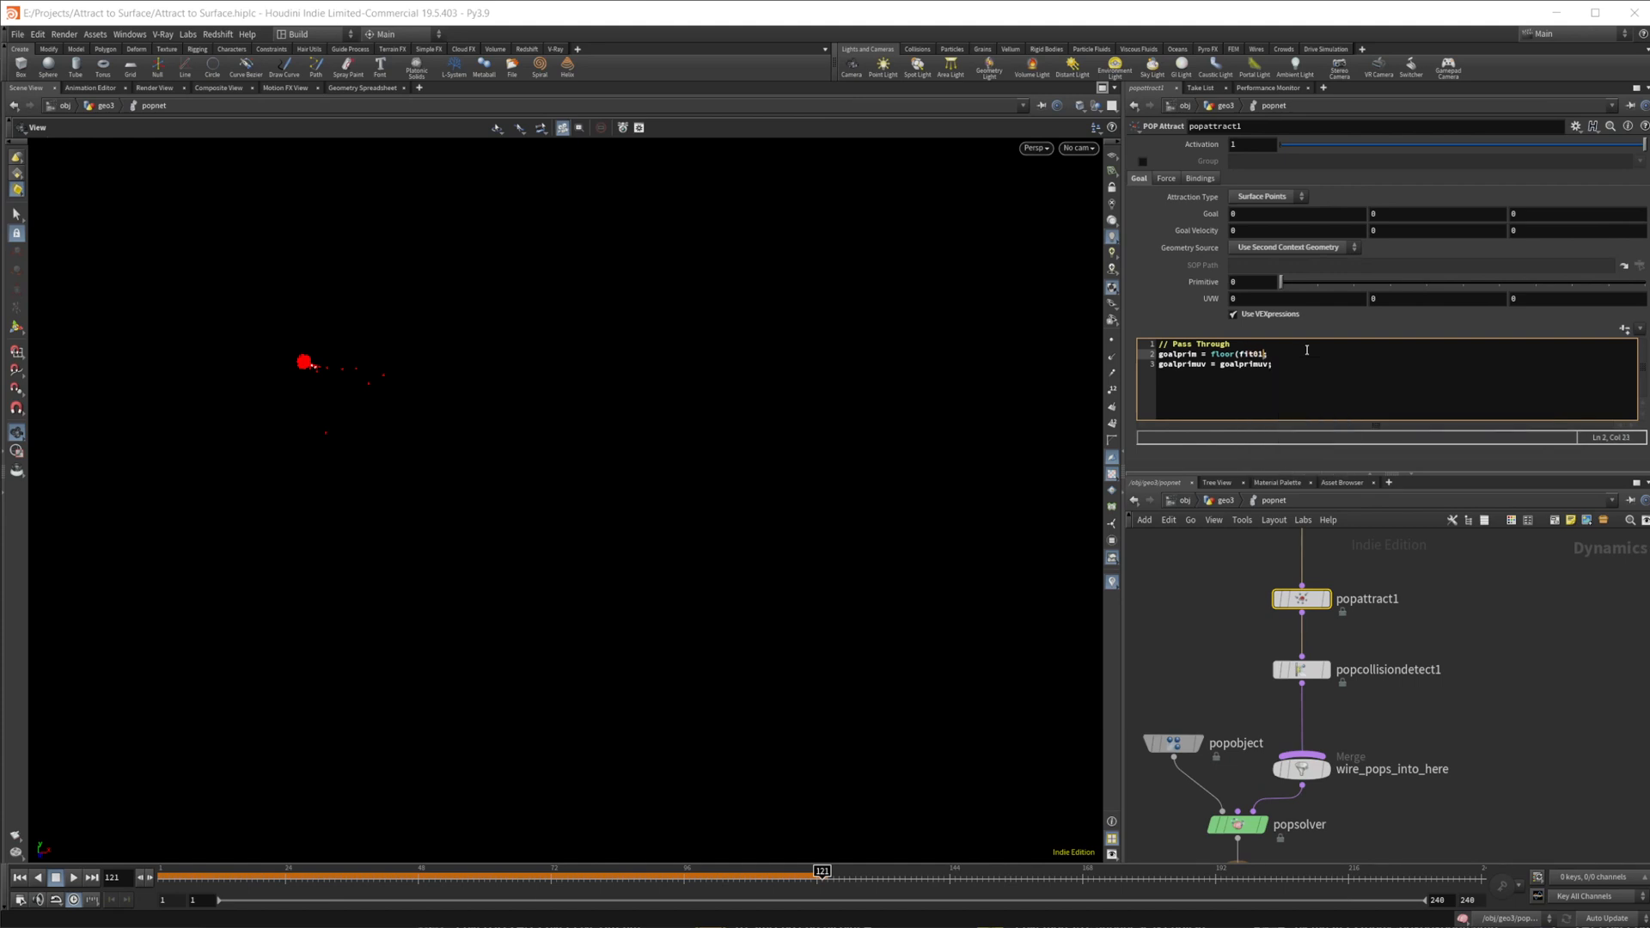
text(rand)
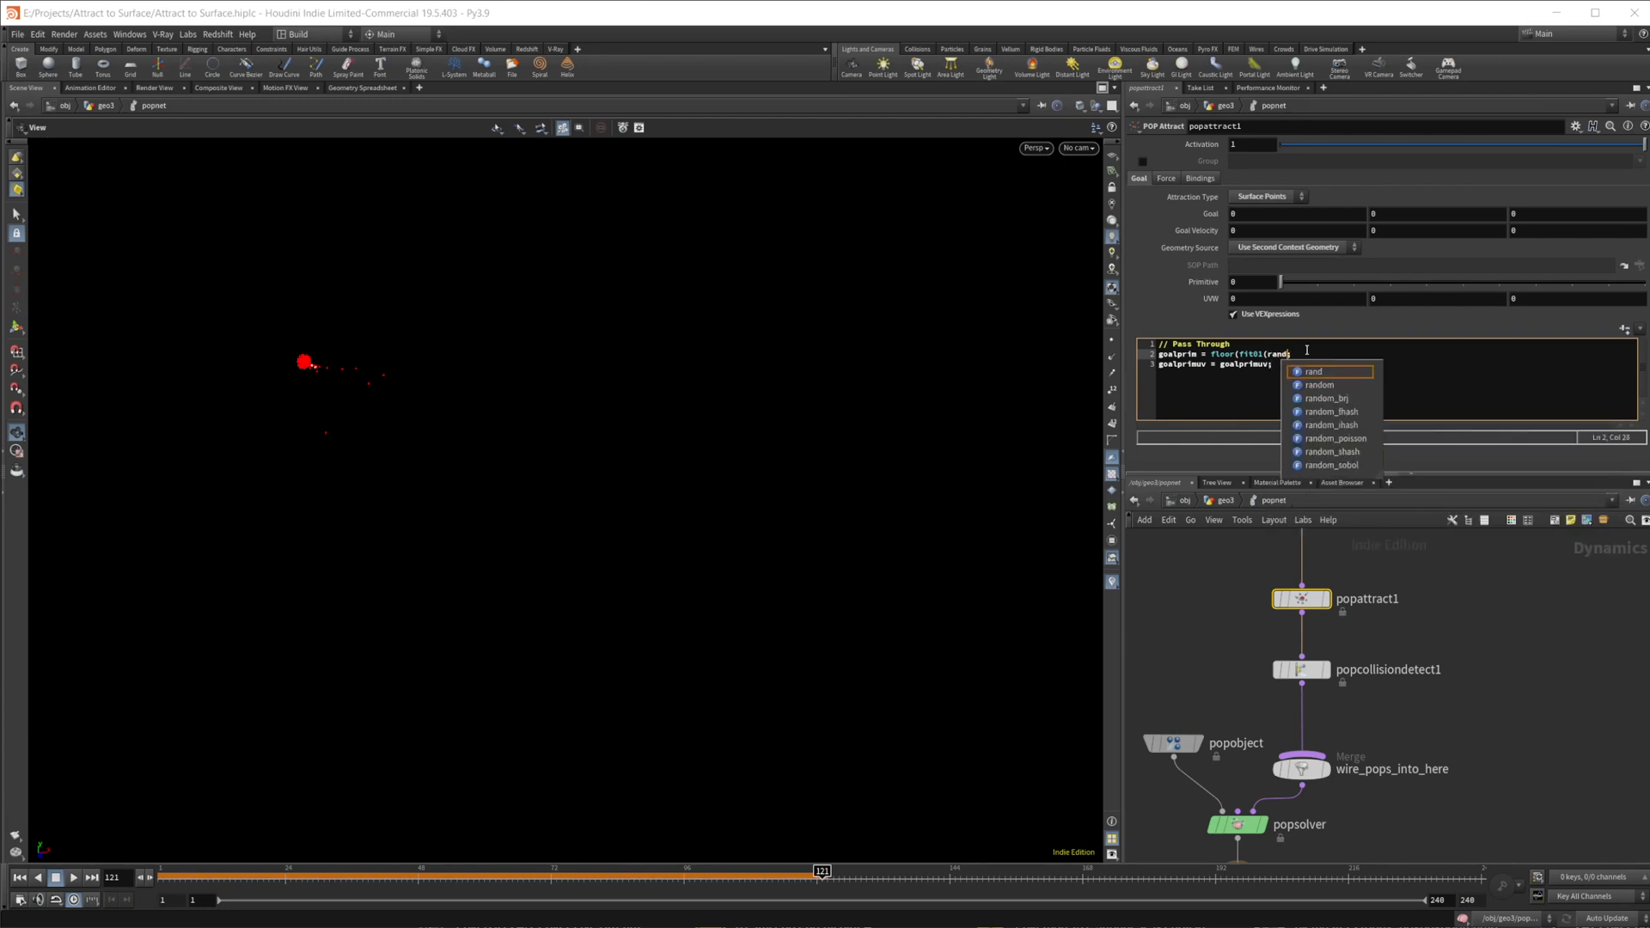
text(()
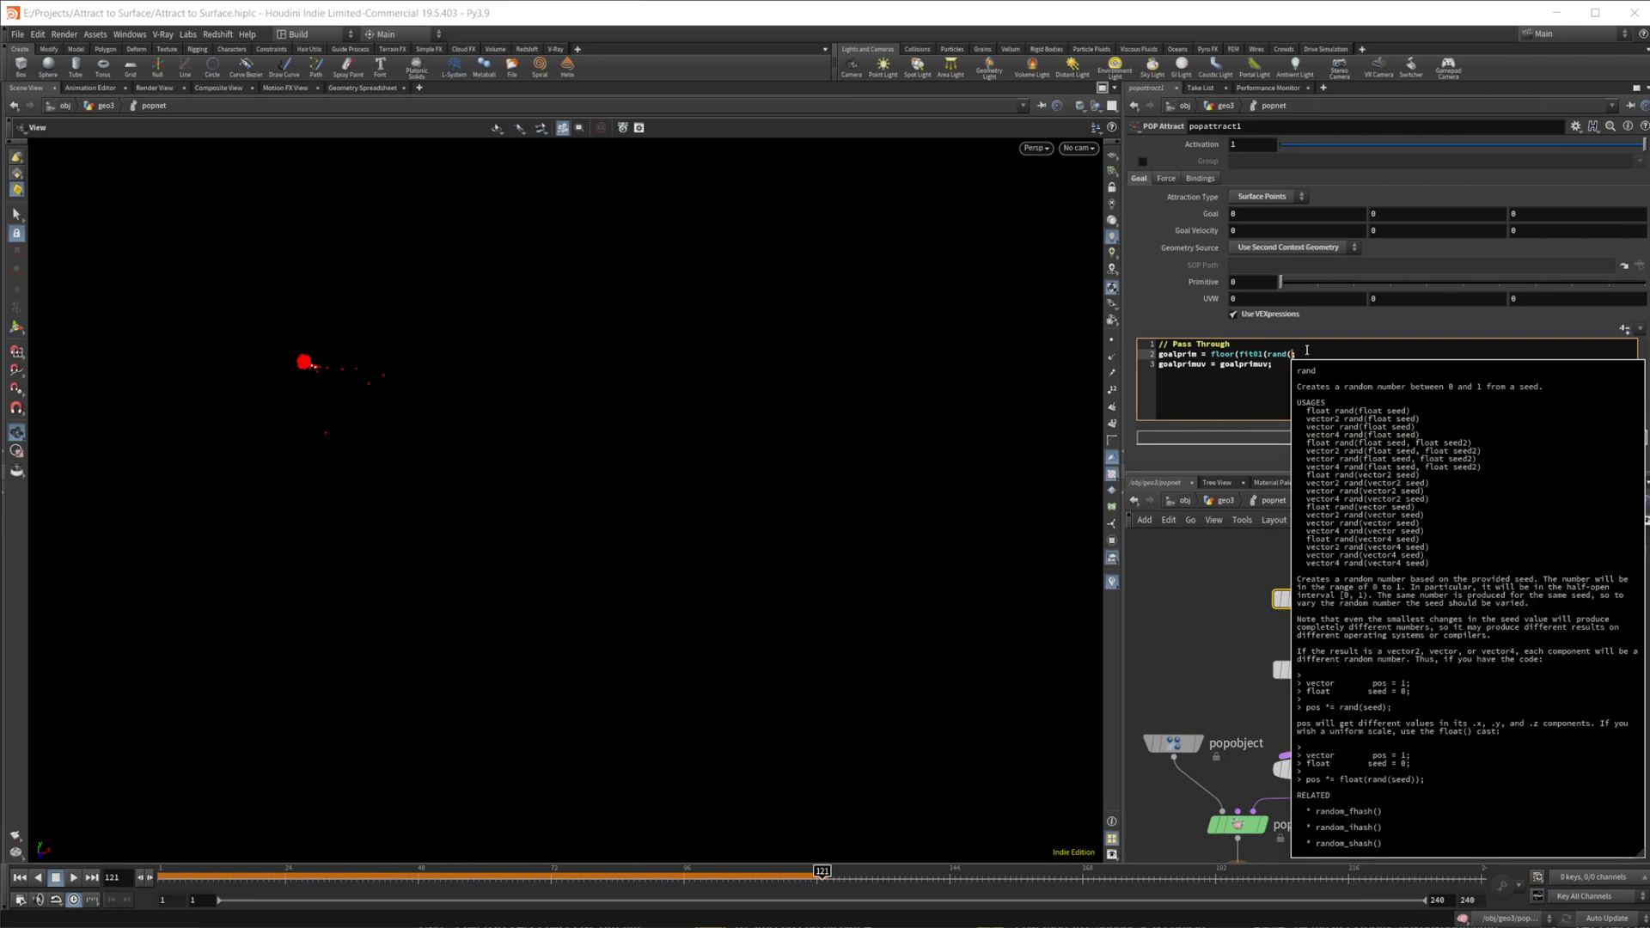
text(@pt)
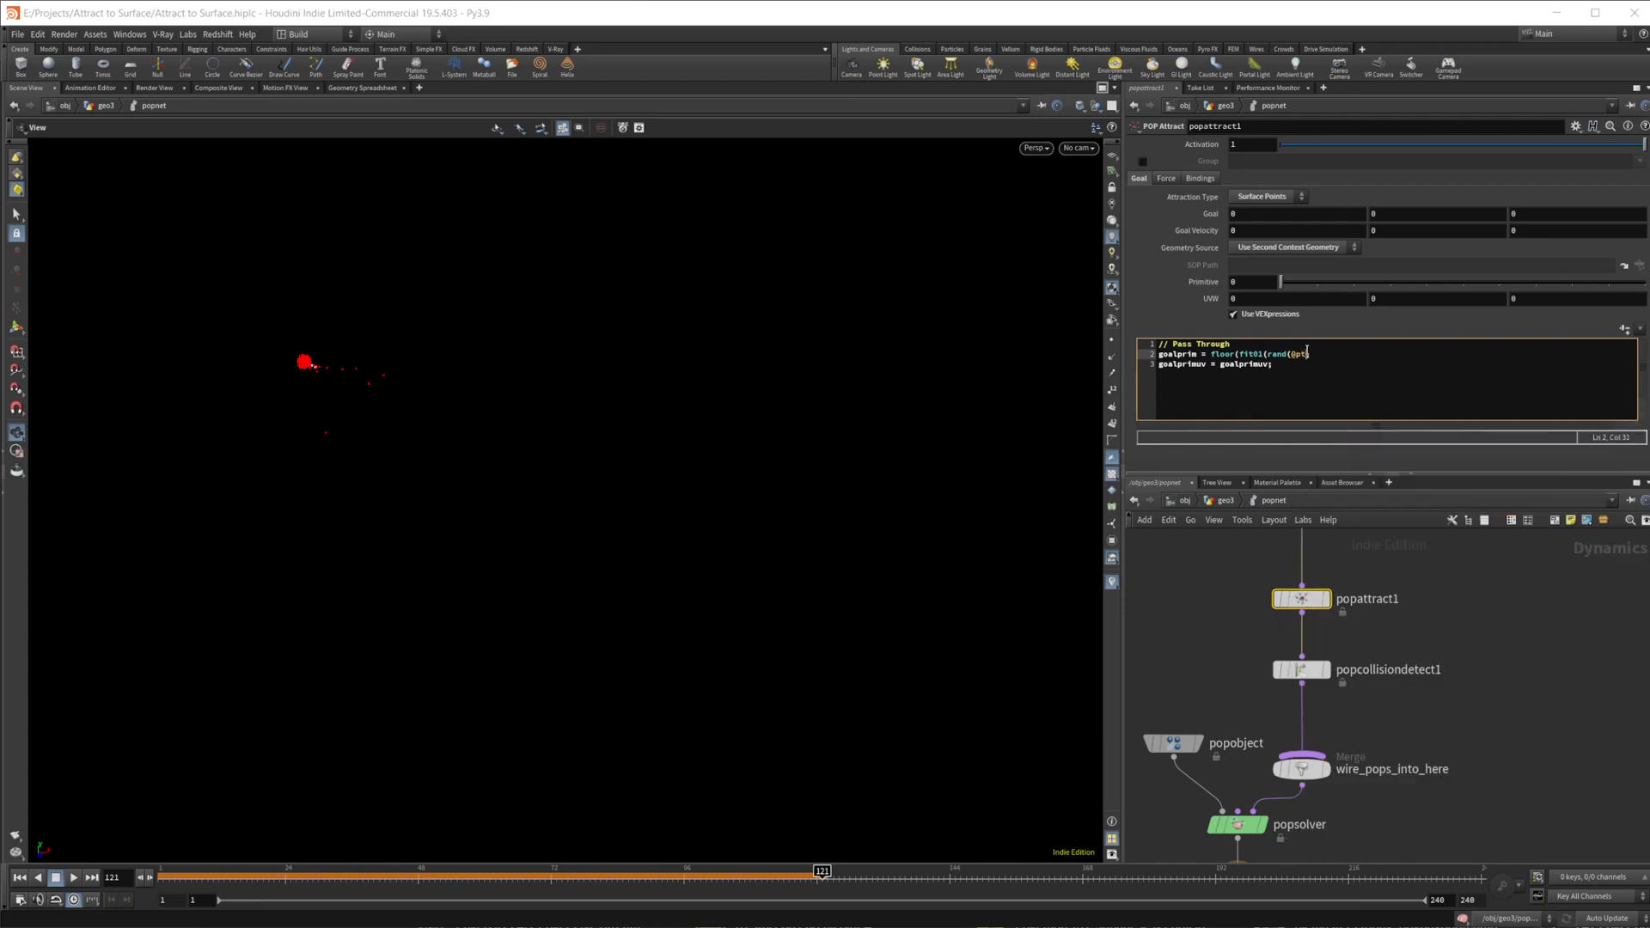
text(num)
text(),0,4))
text(;)
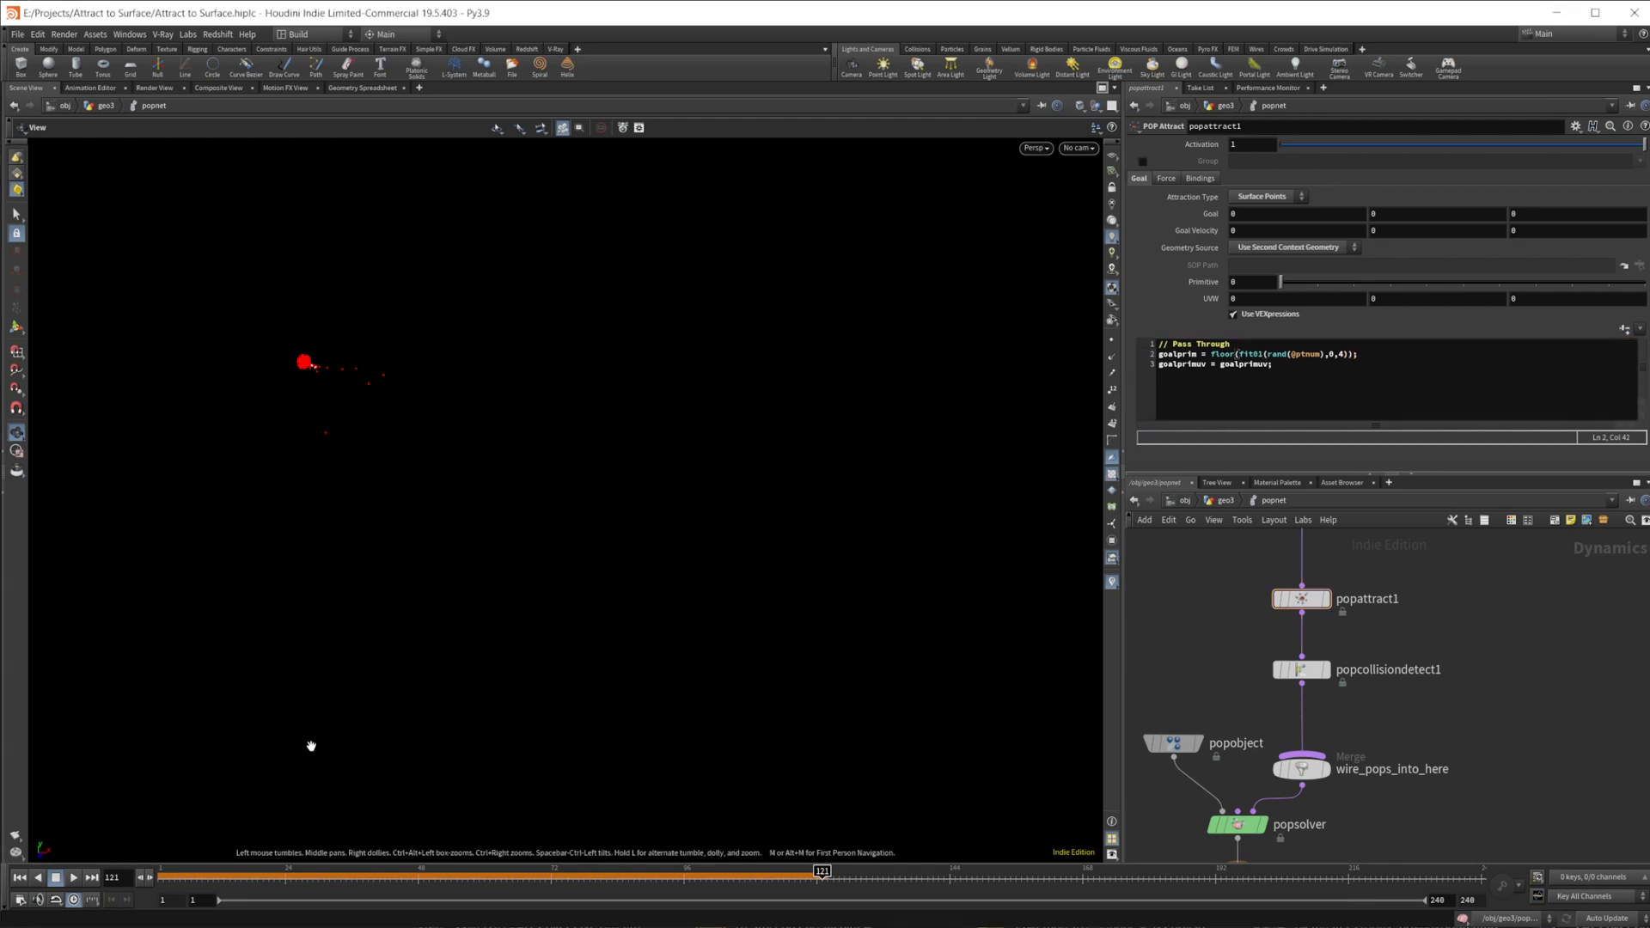
- Play the particle simulation again from the first frame
click(19, 877)
click(73, 878)
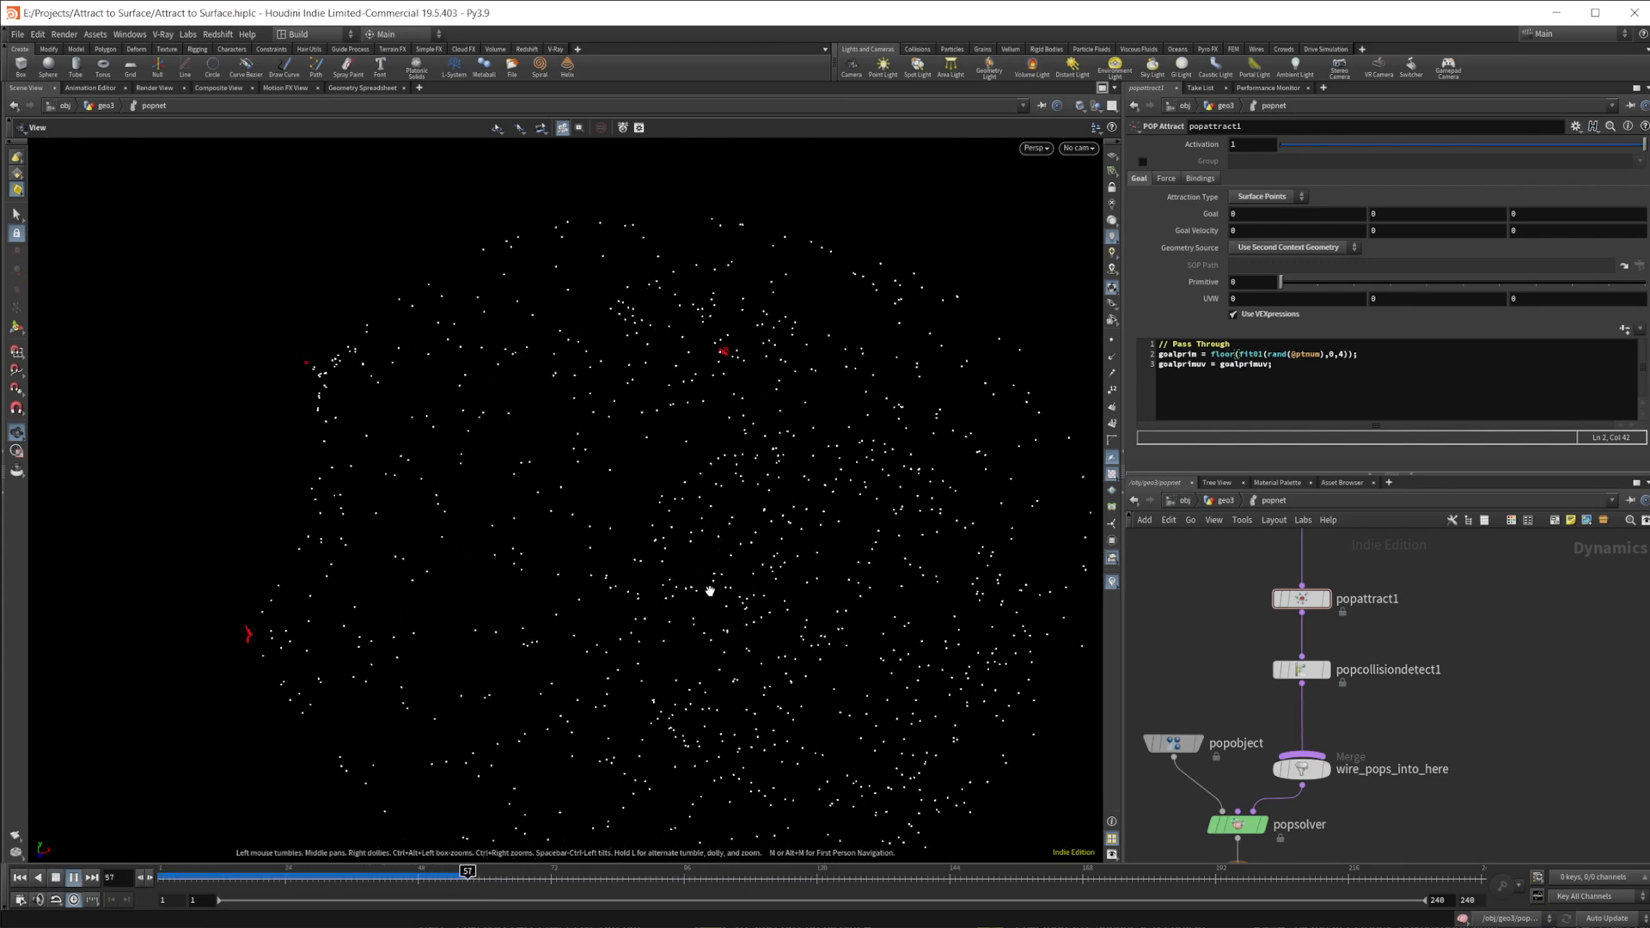
- Stop the simulation and view popattract1's VEXpression code in the separate expression editor, closing it without edits
click(55, 878)
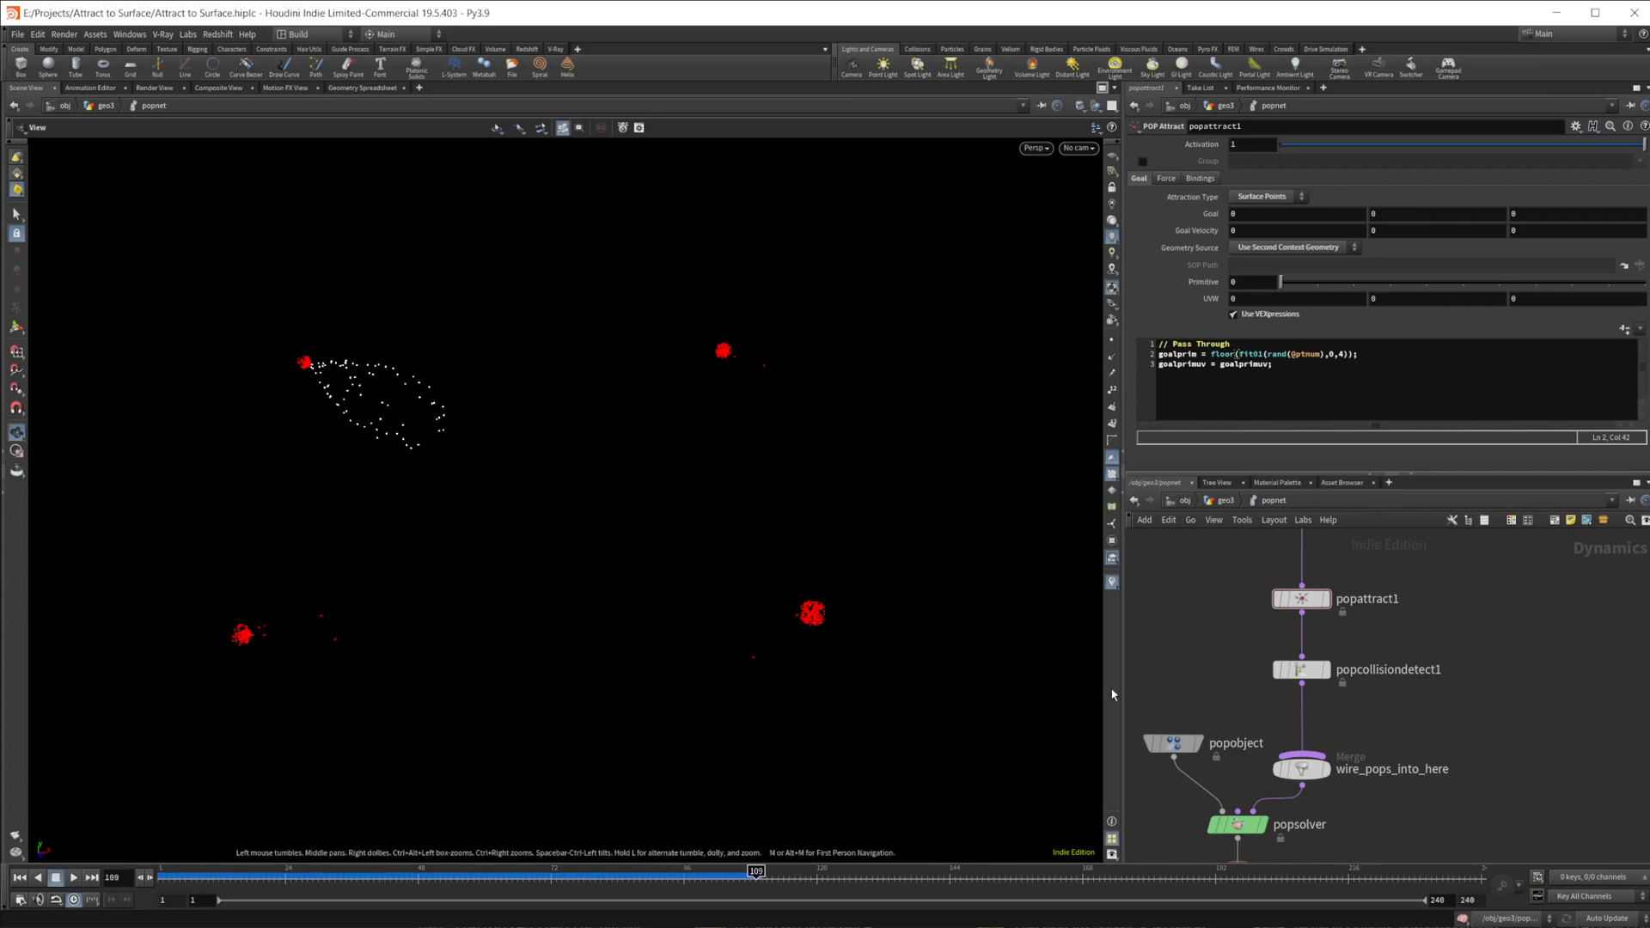
click(1357, 380)
key(alt+e)
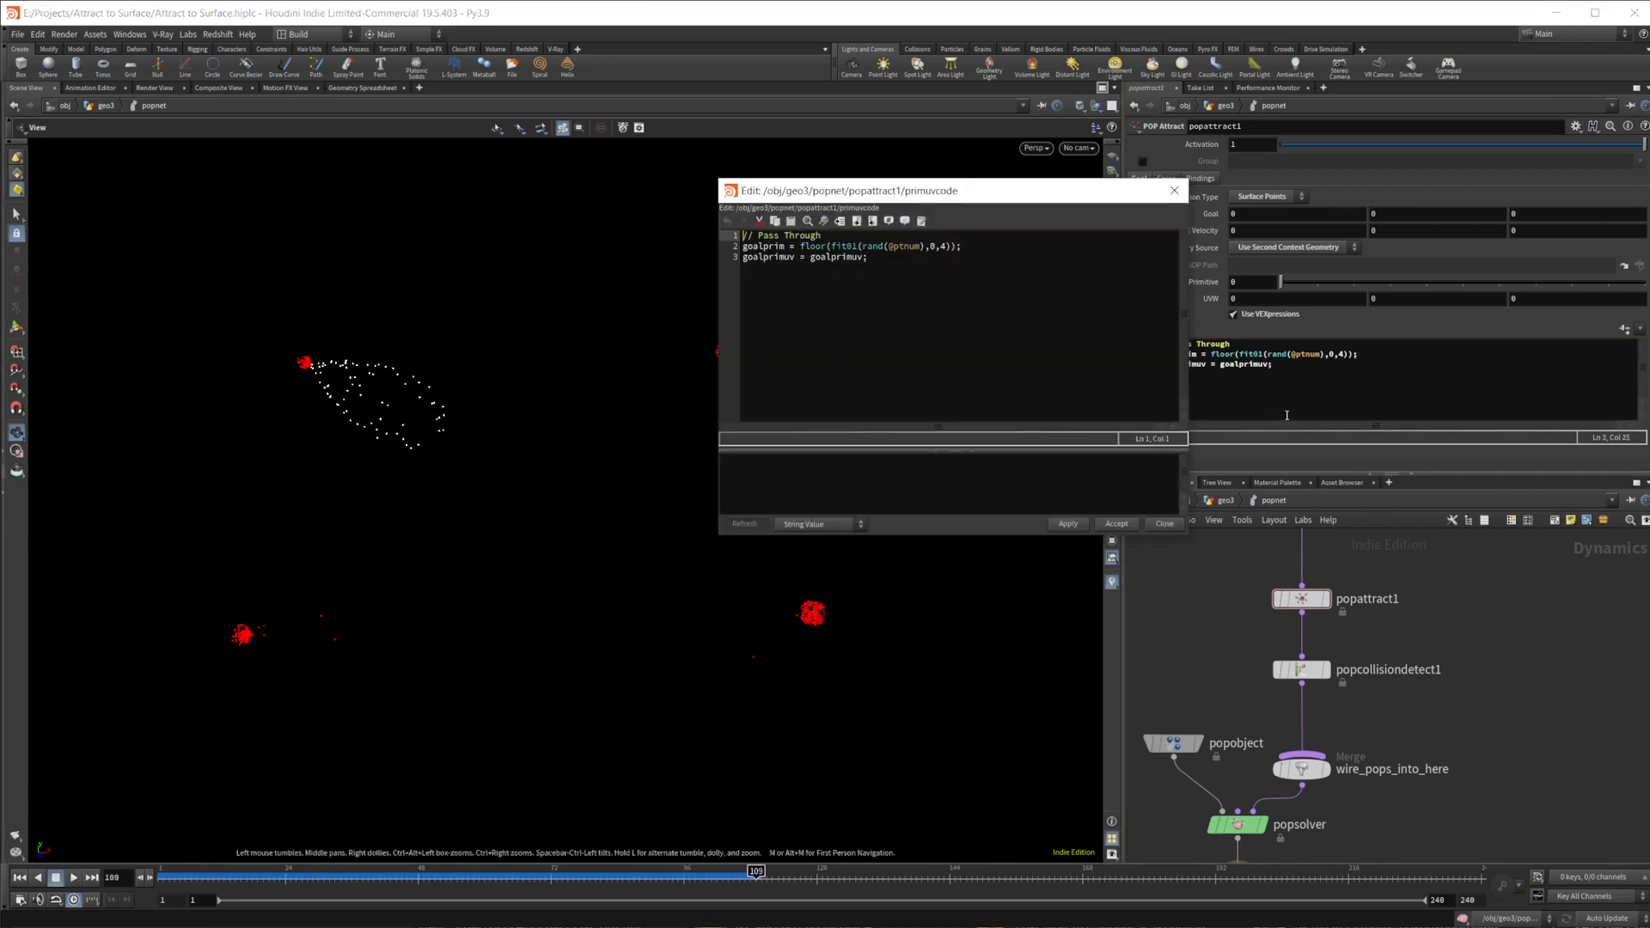
click(932, 268)
click(1174, 191)
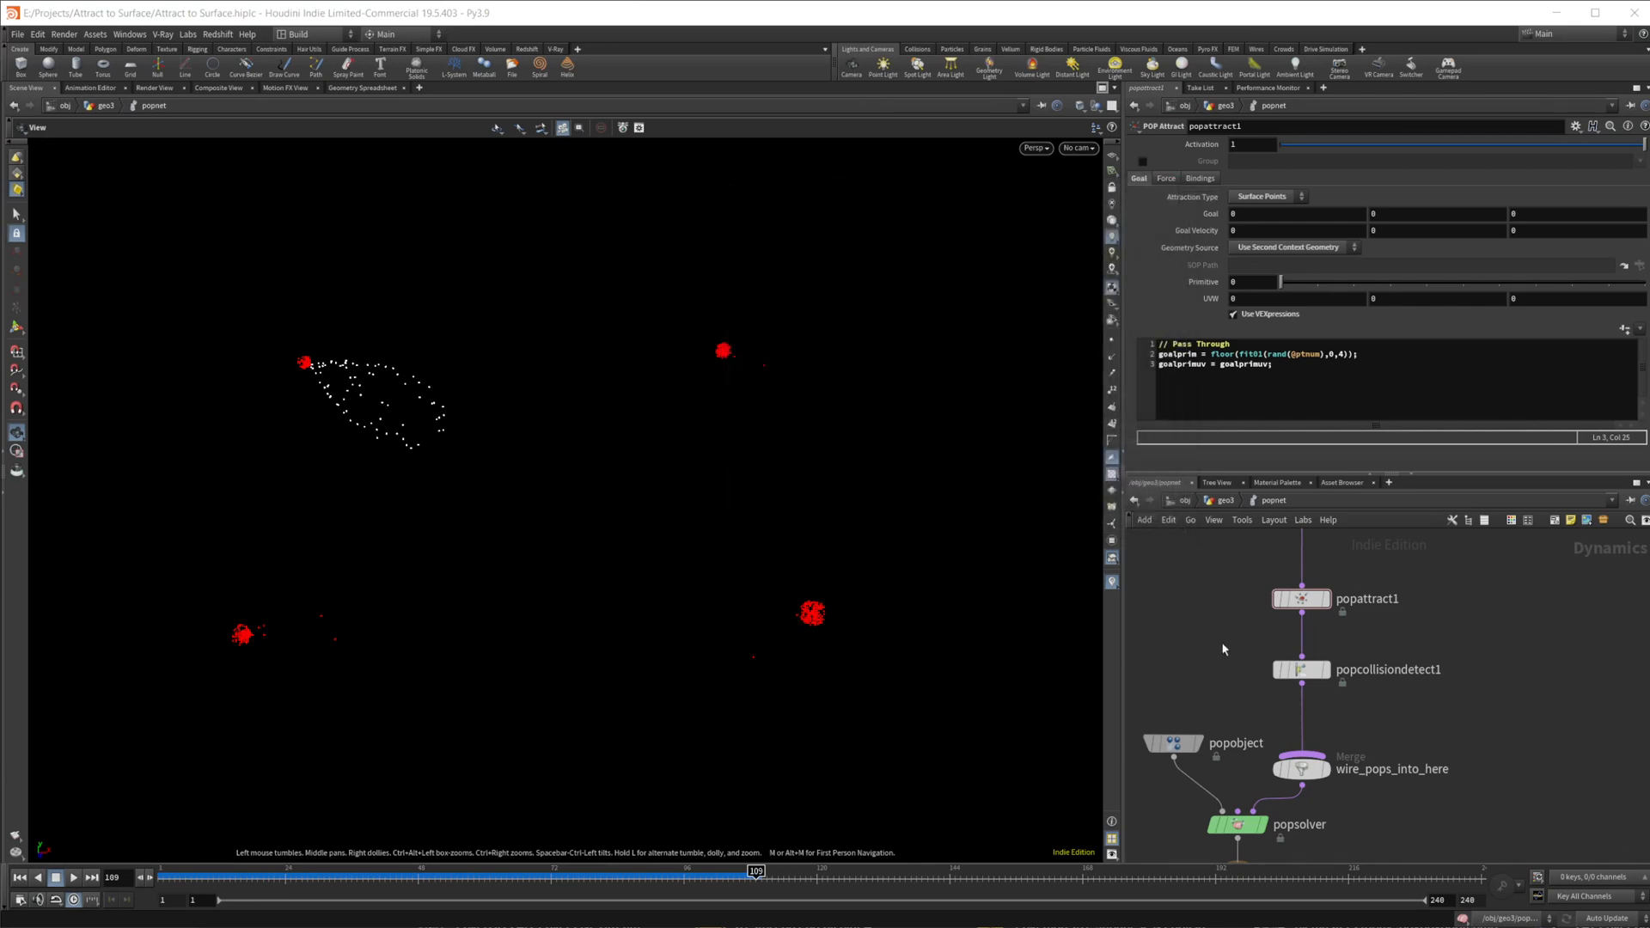
- Compare the particle clusters with the grid in geo3 and set popattract1's UVW to .5, .5, .5 inside popnet
click(1227, 501)
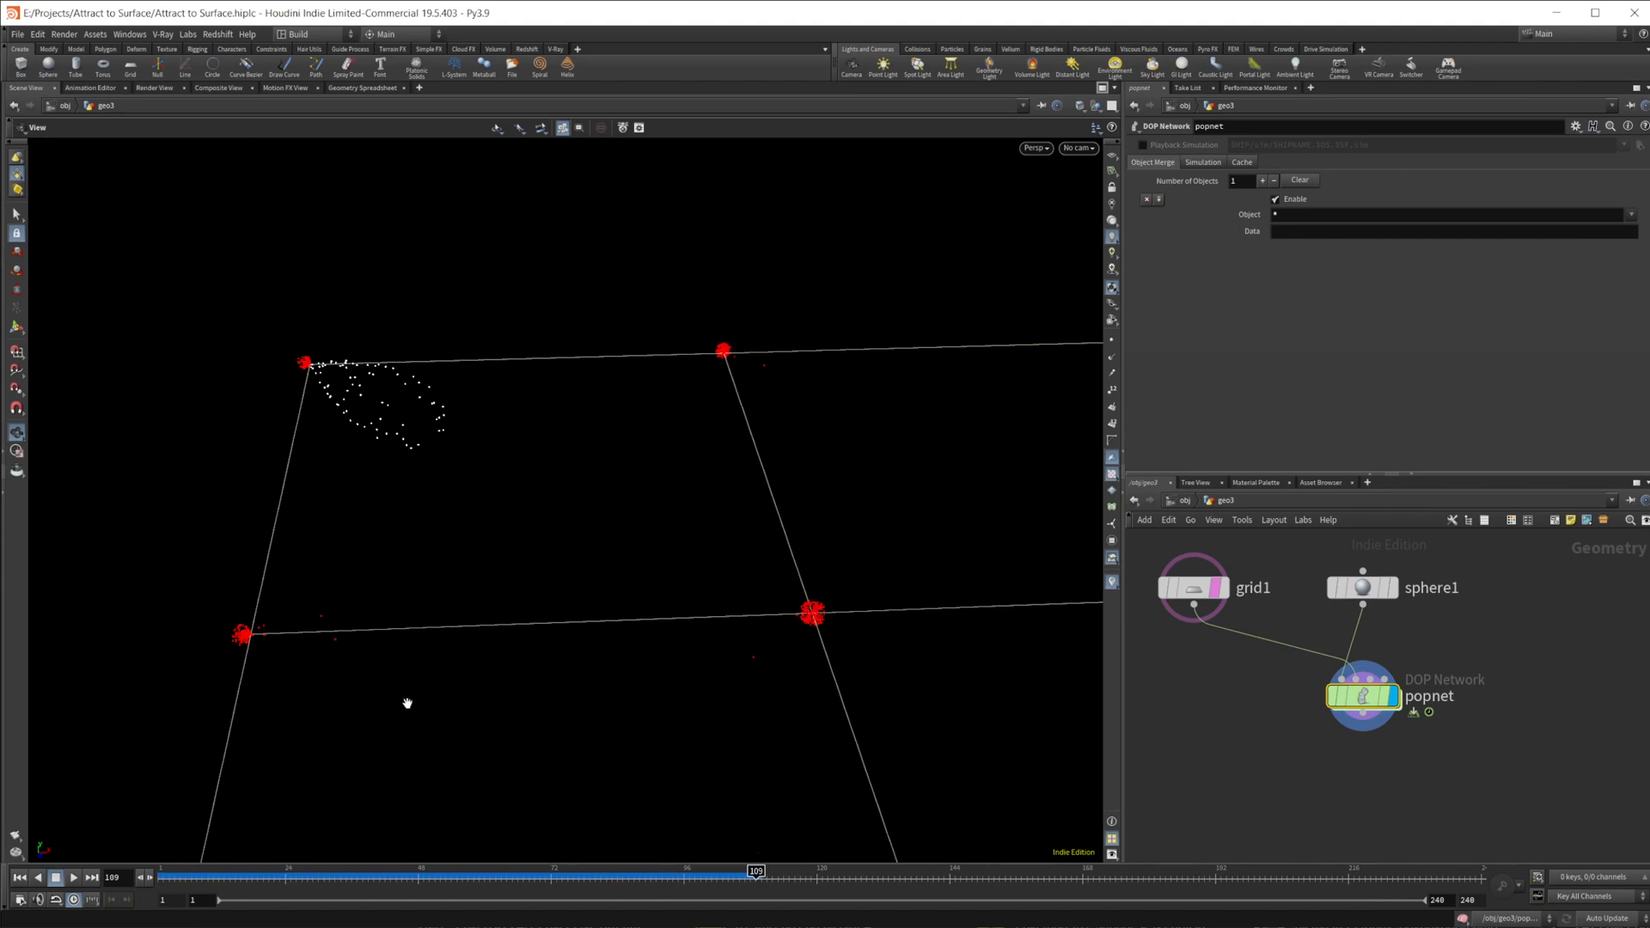
double_click(1362, 692)
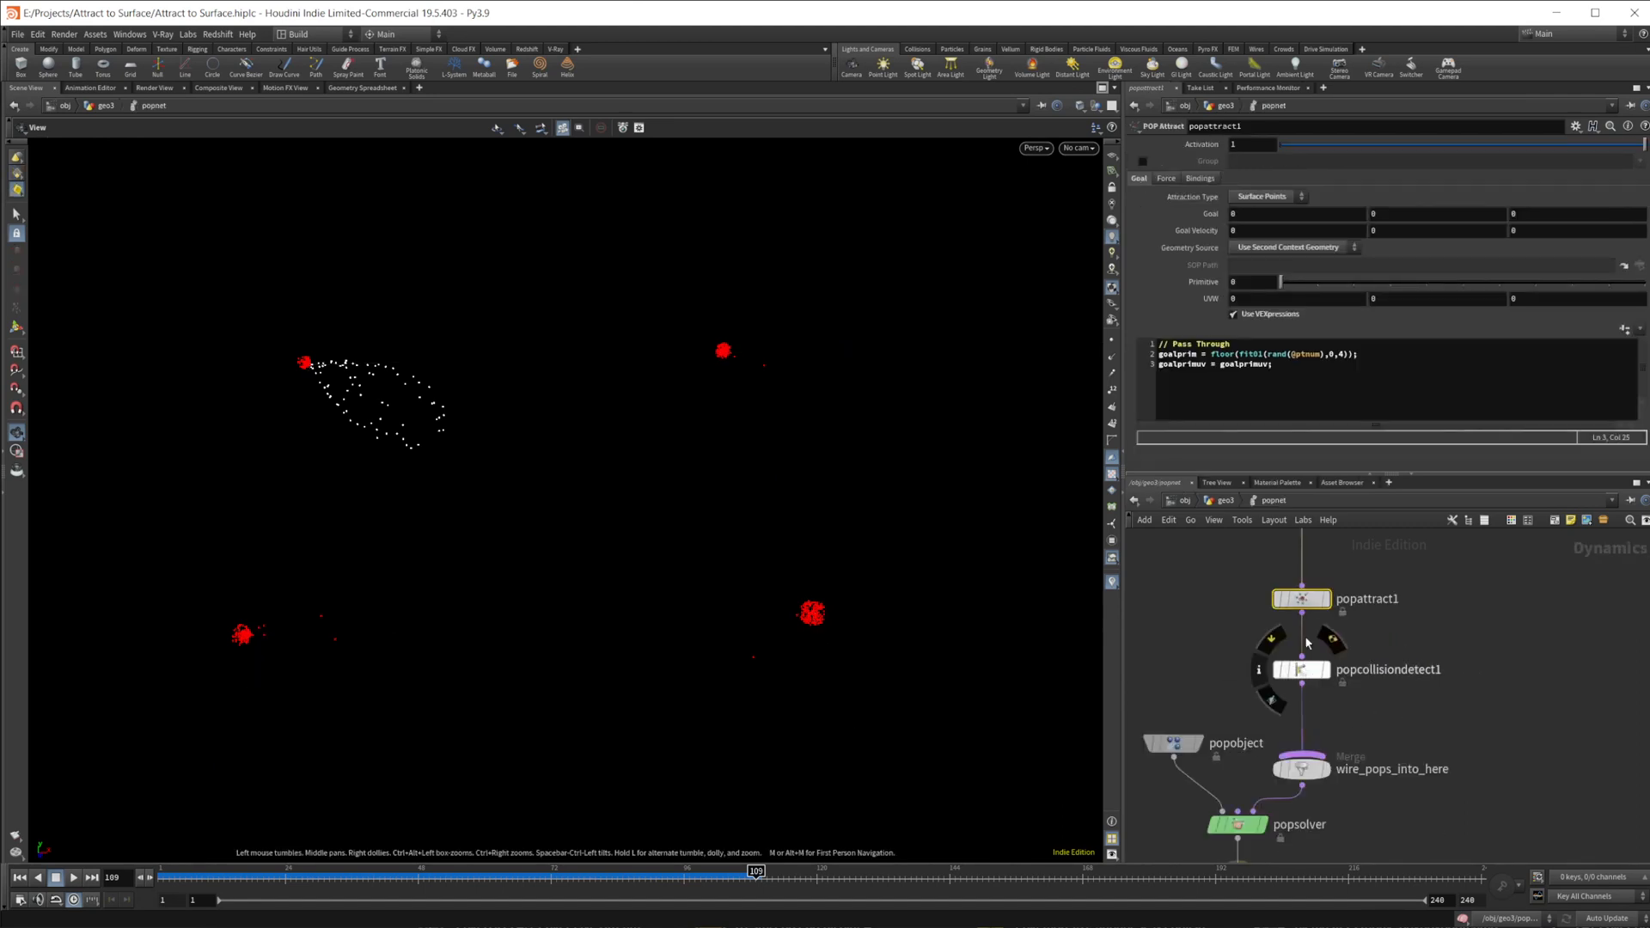
click(1254, 298)
text(.5)
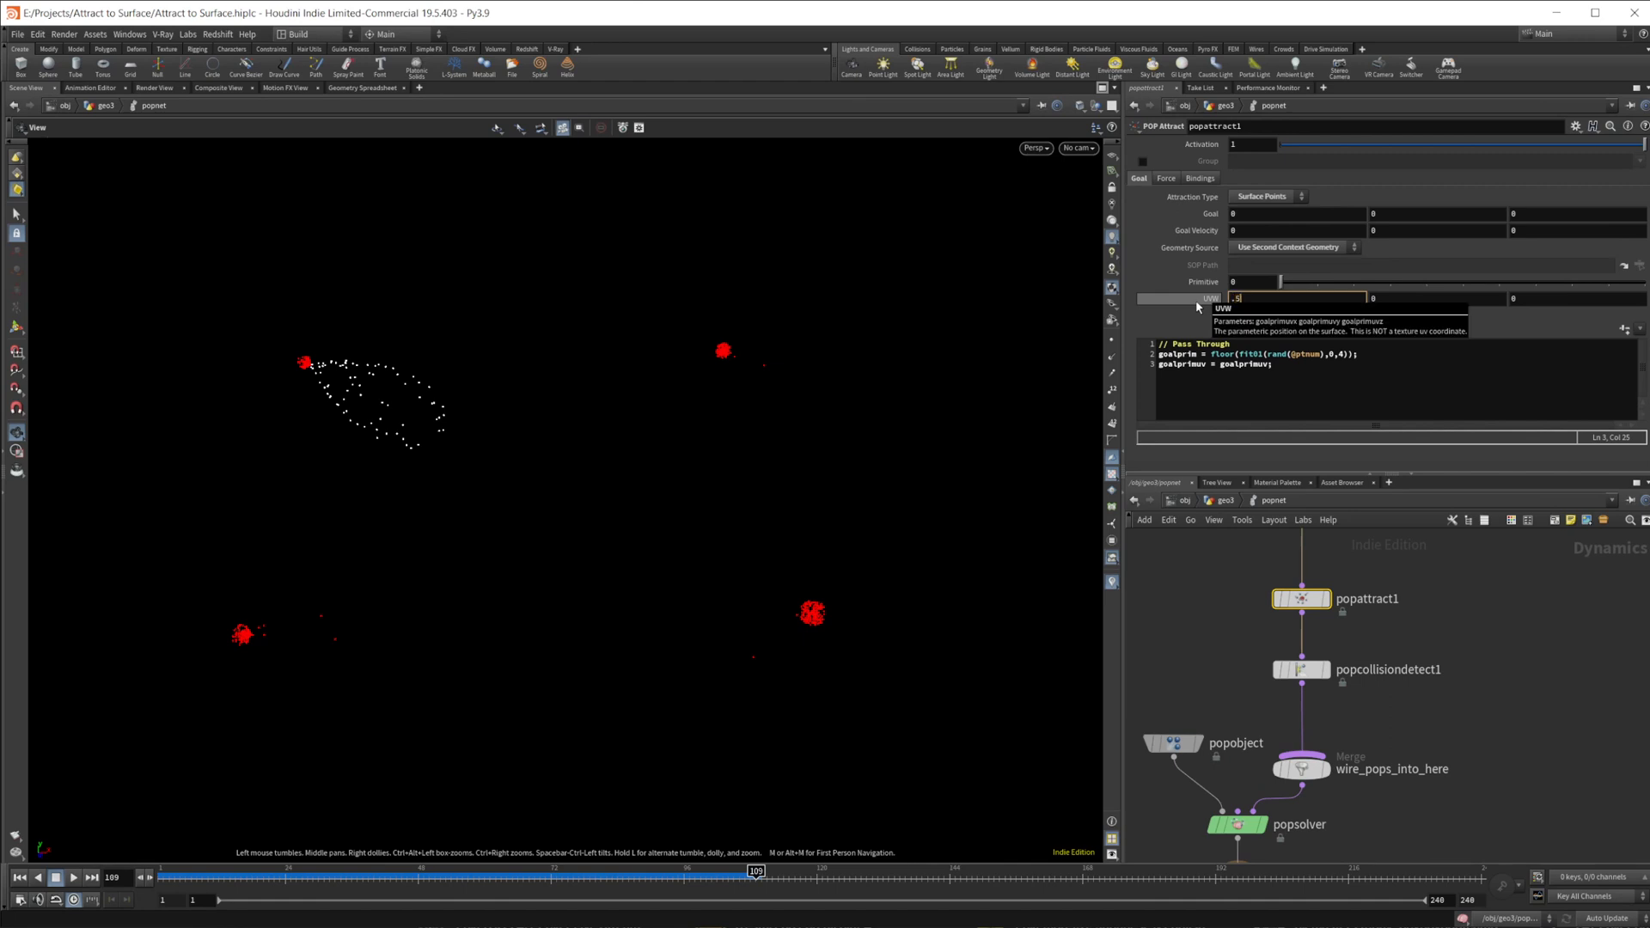
key(Tab)
text(.5)
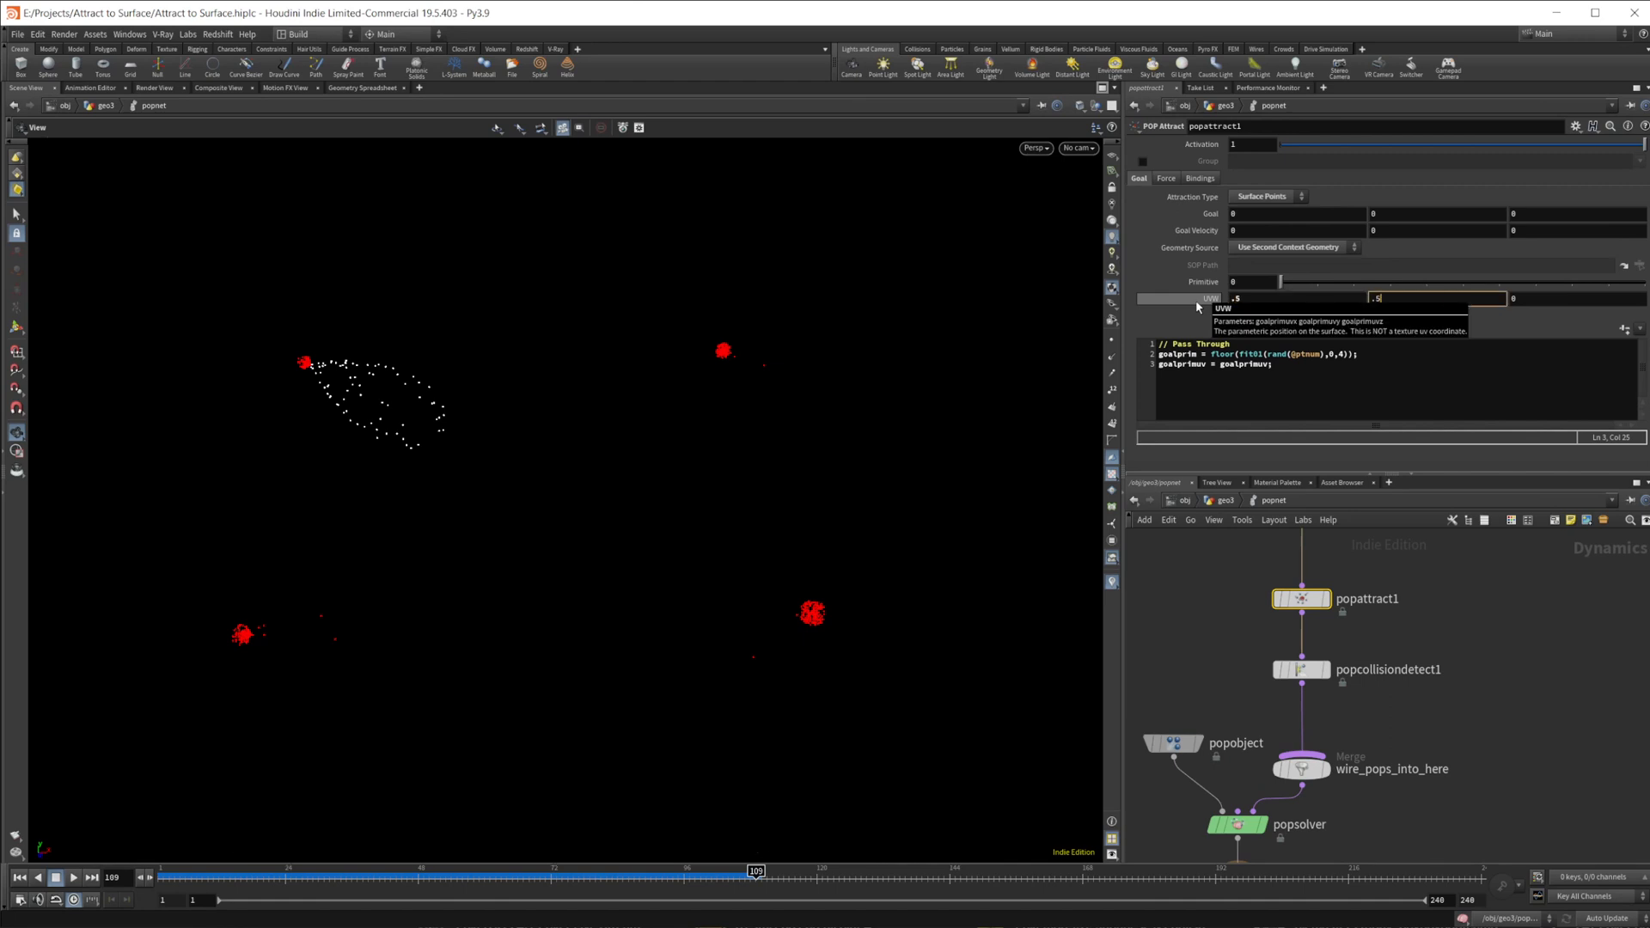
key(Tab)
text(.5)
key(Return)
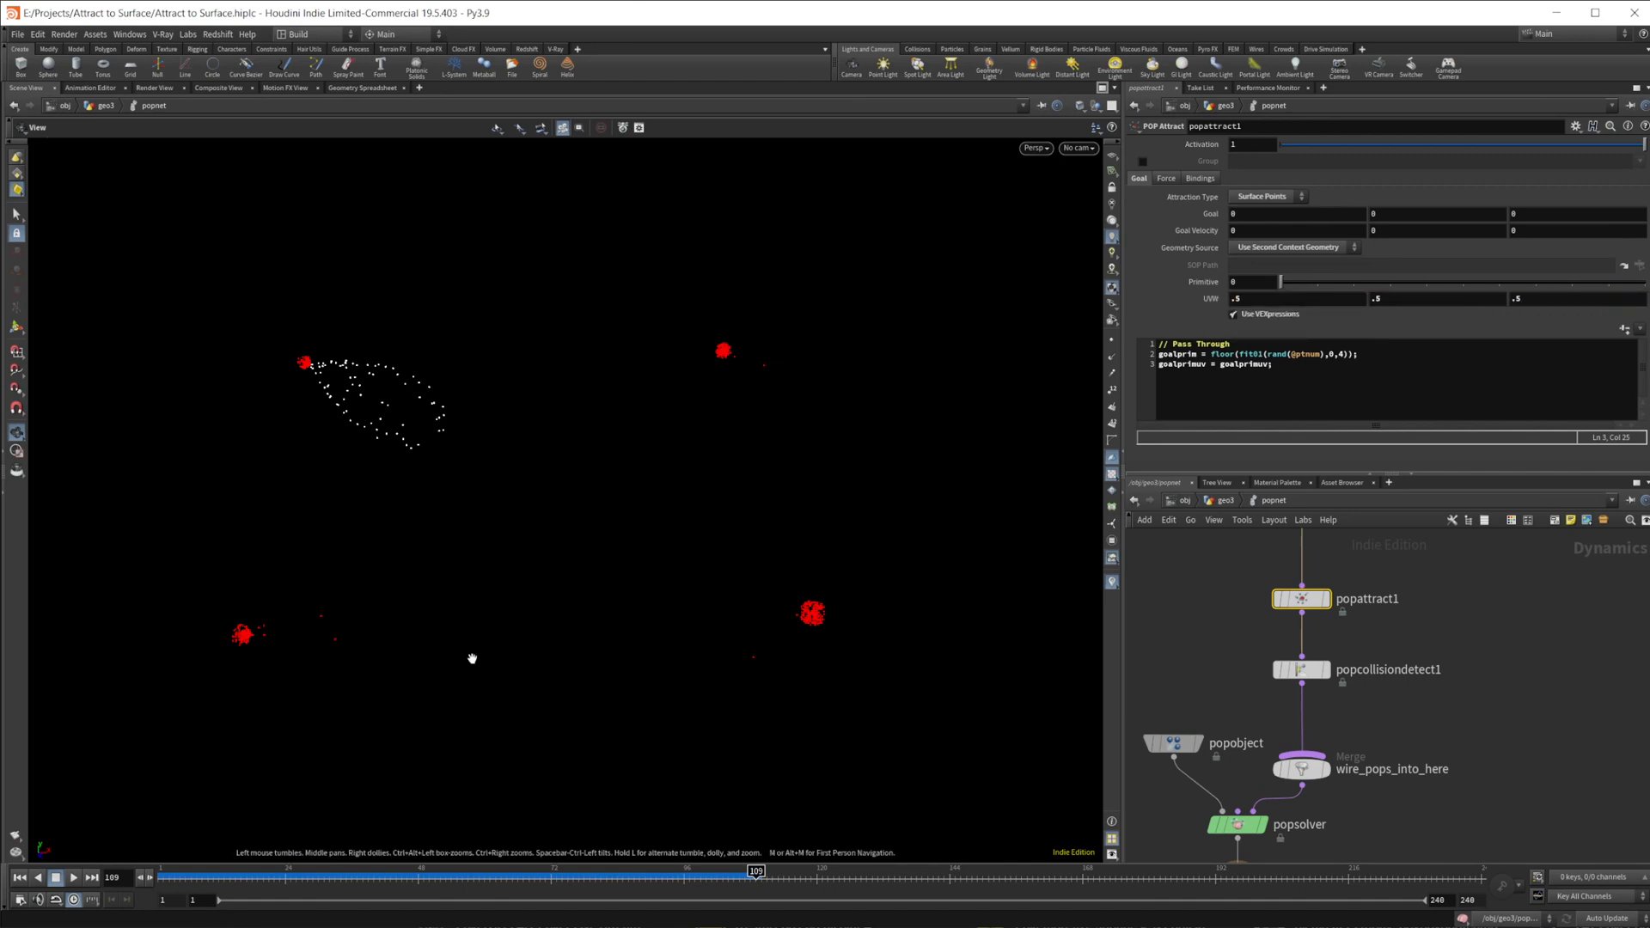
- Replay the simulation from the first frame and compare the particle clusters with the grid at the geo3 level
click(19, 877)
click(74, 877)
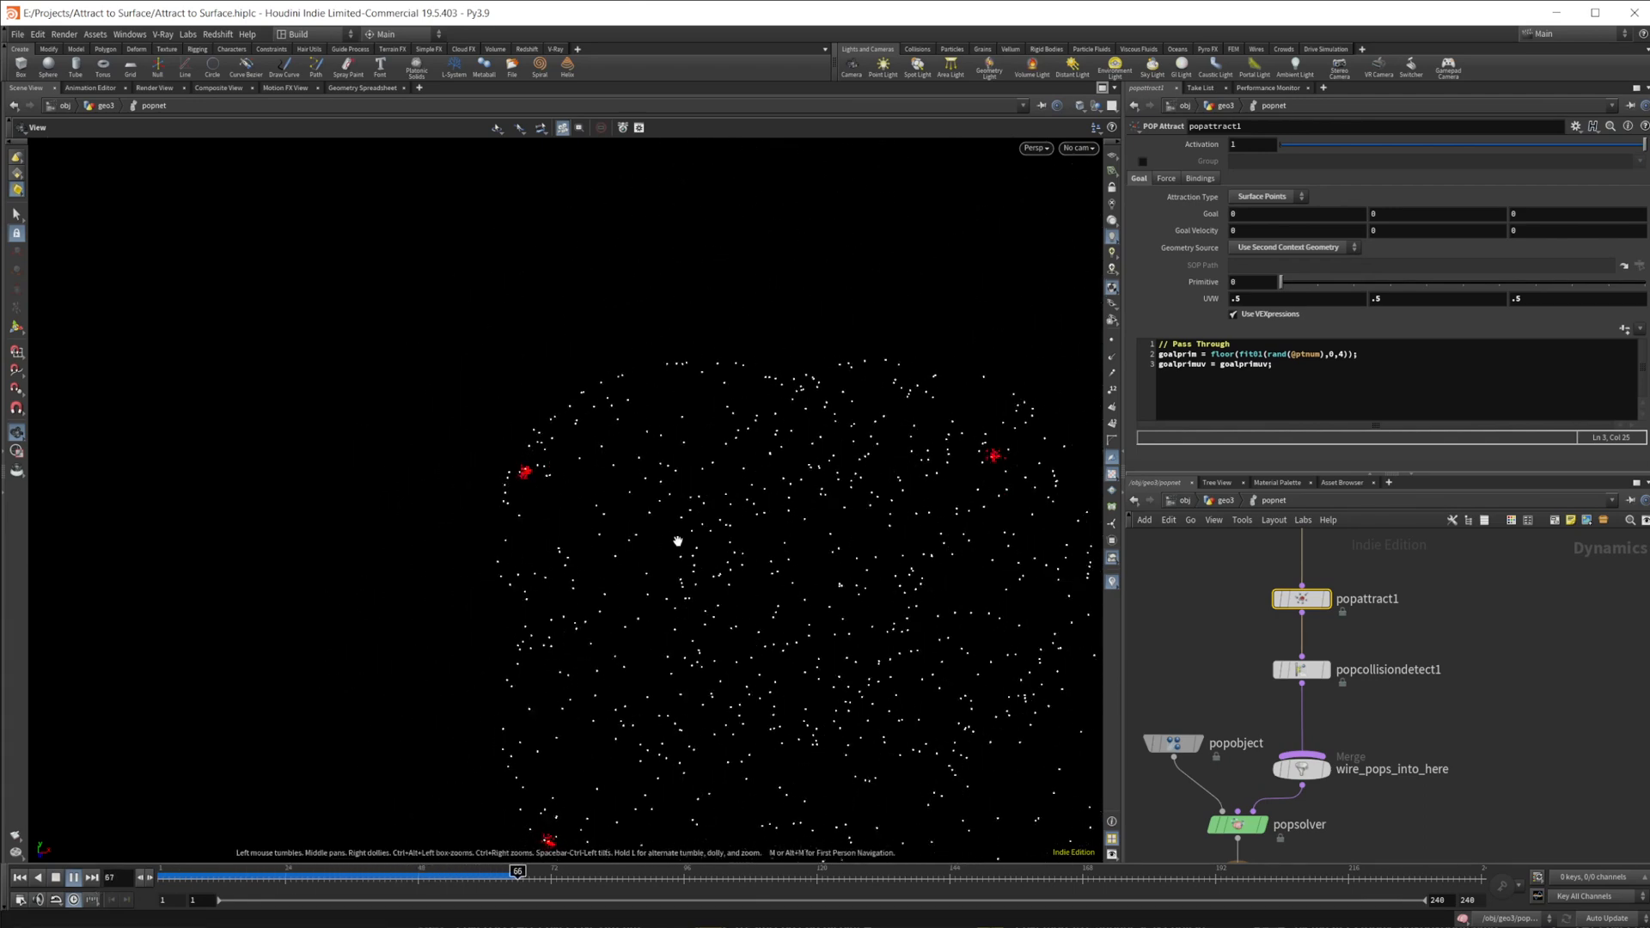
middle_drag(773, 701, 625, 642)
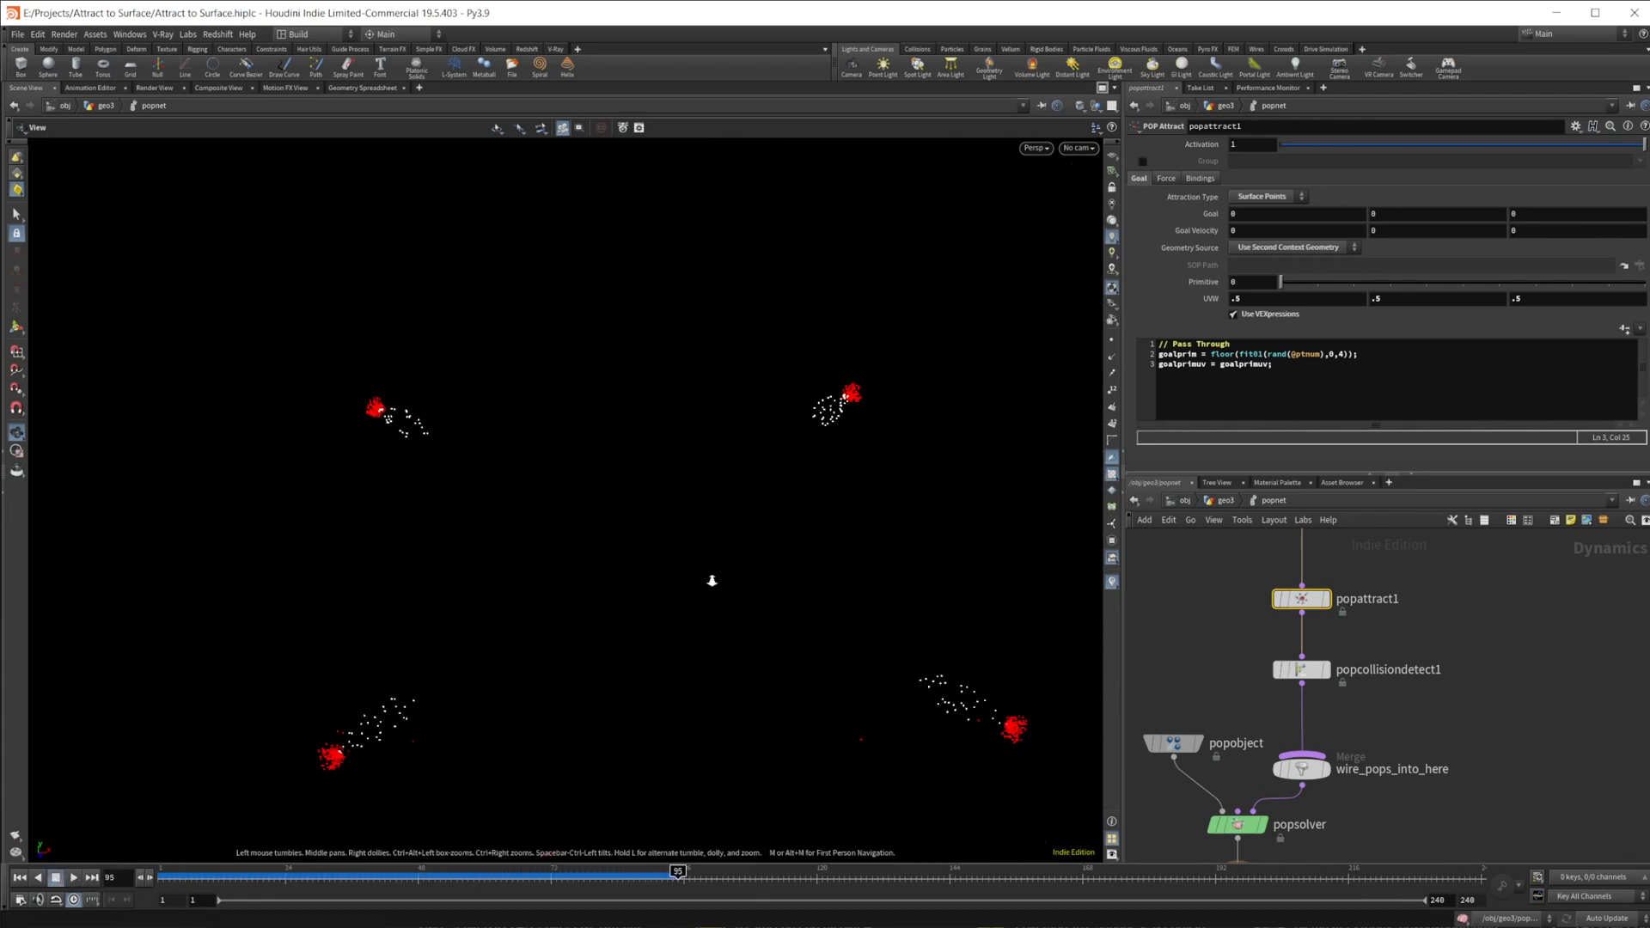
scroll(715, 579, down, 3)
click(1223, 501)
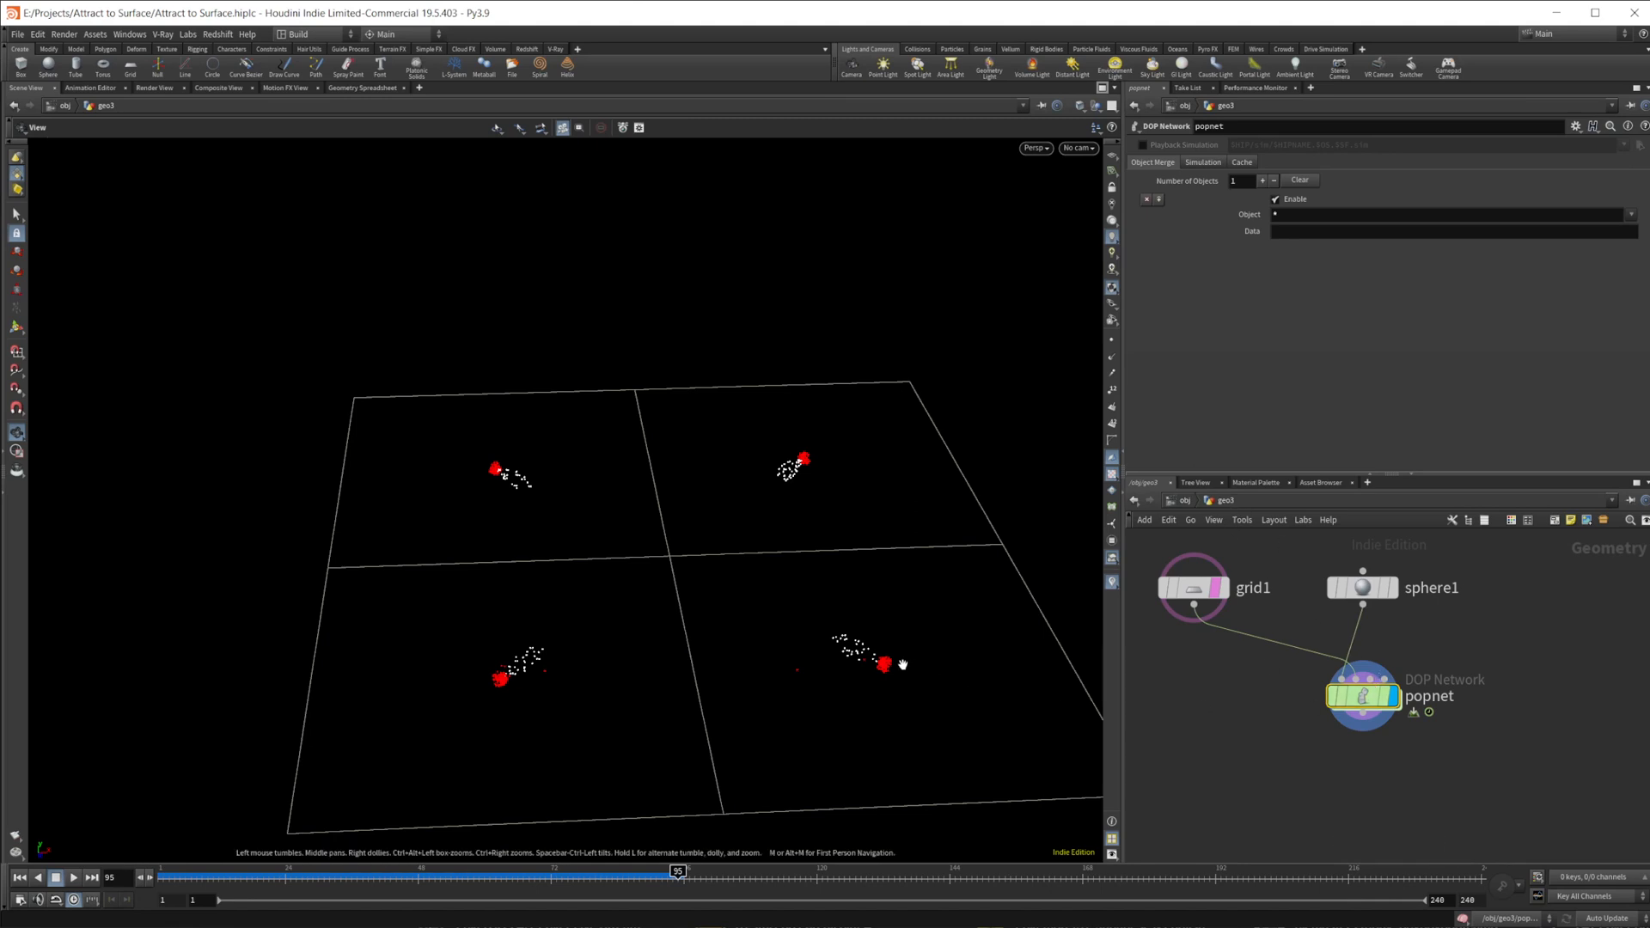
- Go back inside popnet and set popattract1's UVW to .75, .75, .75
double_click(1354, 692)
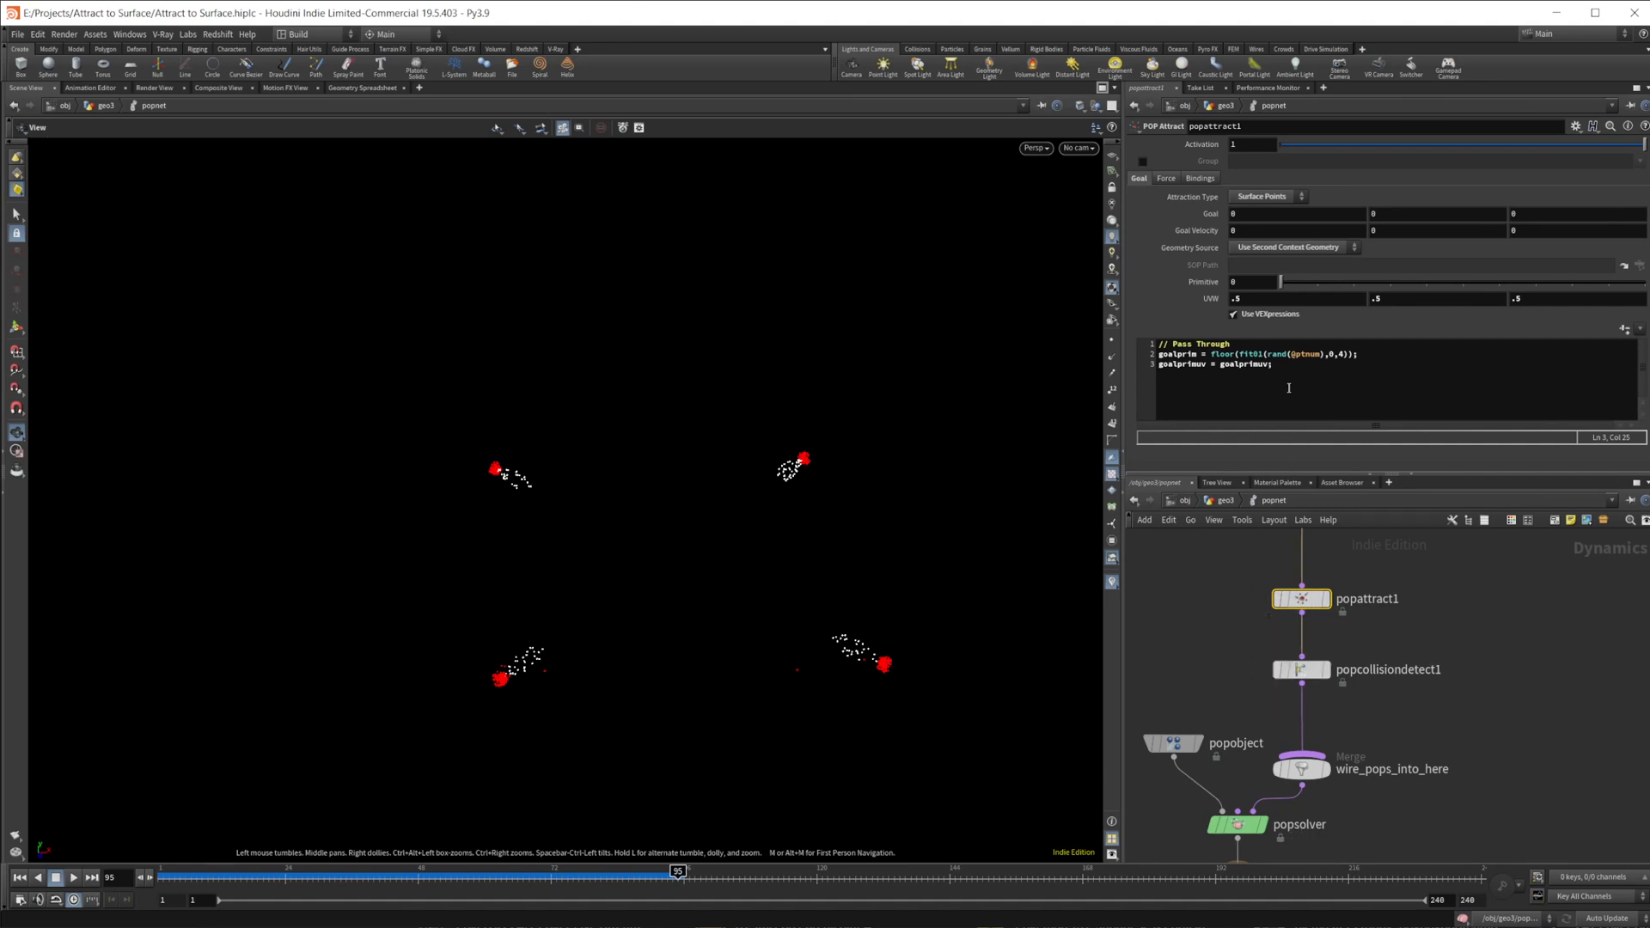
click(1235, 297)
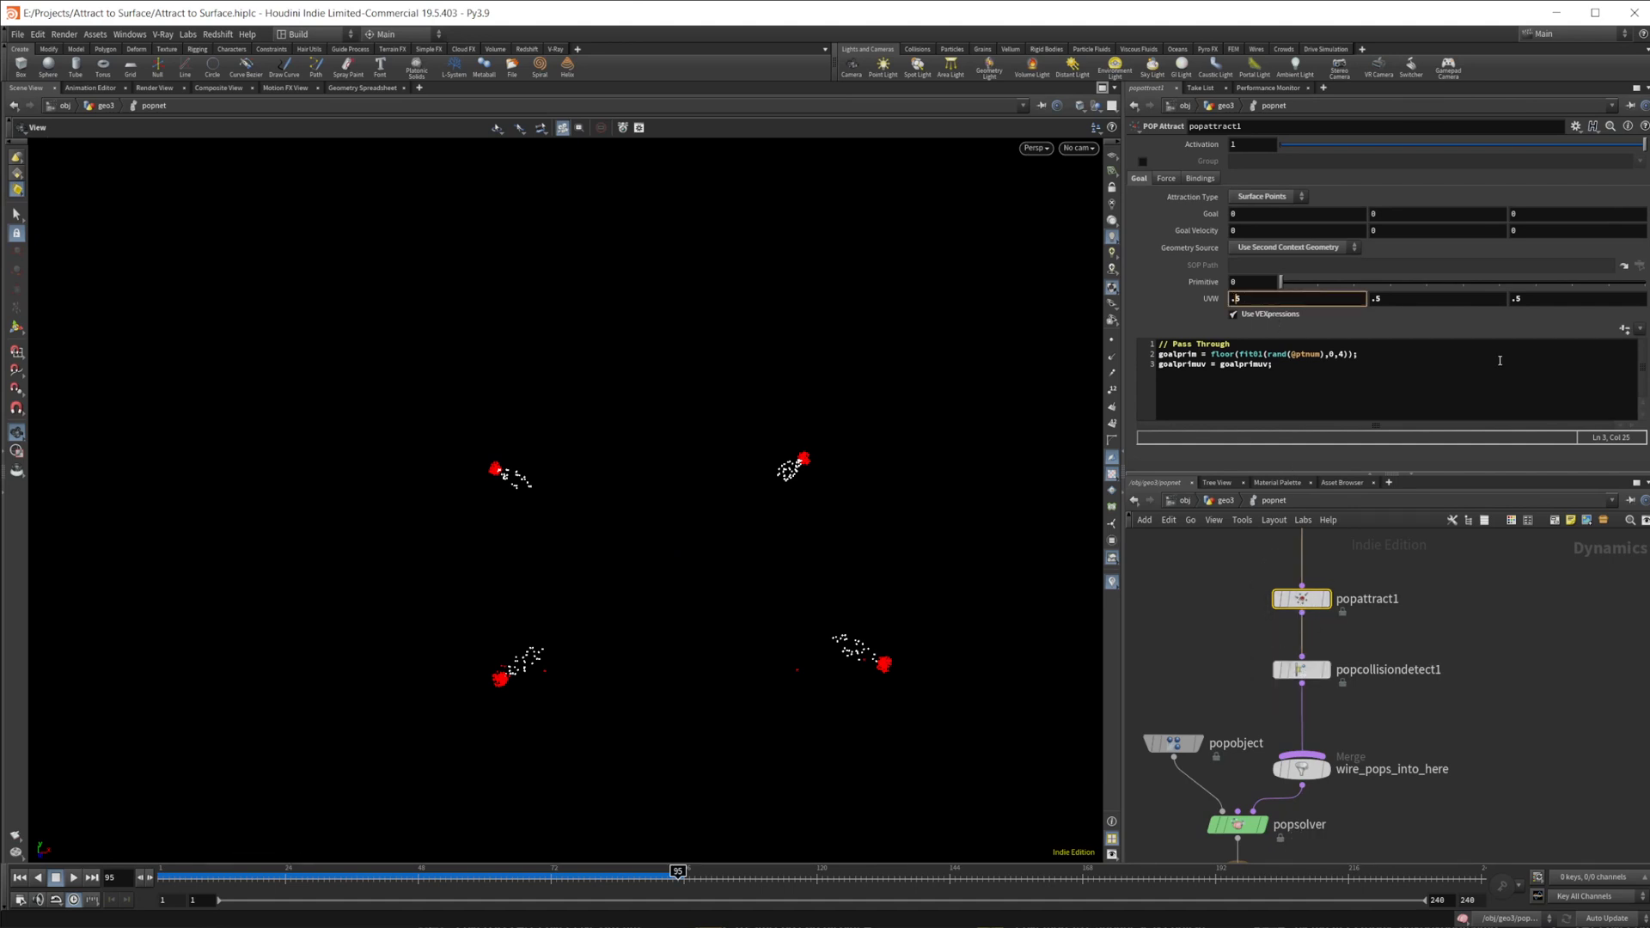
text(7)
key(Tab)
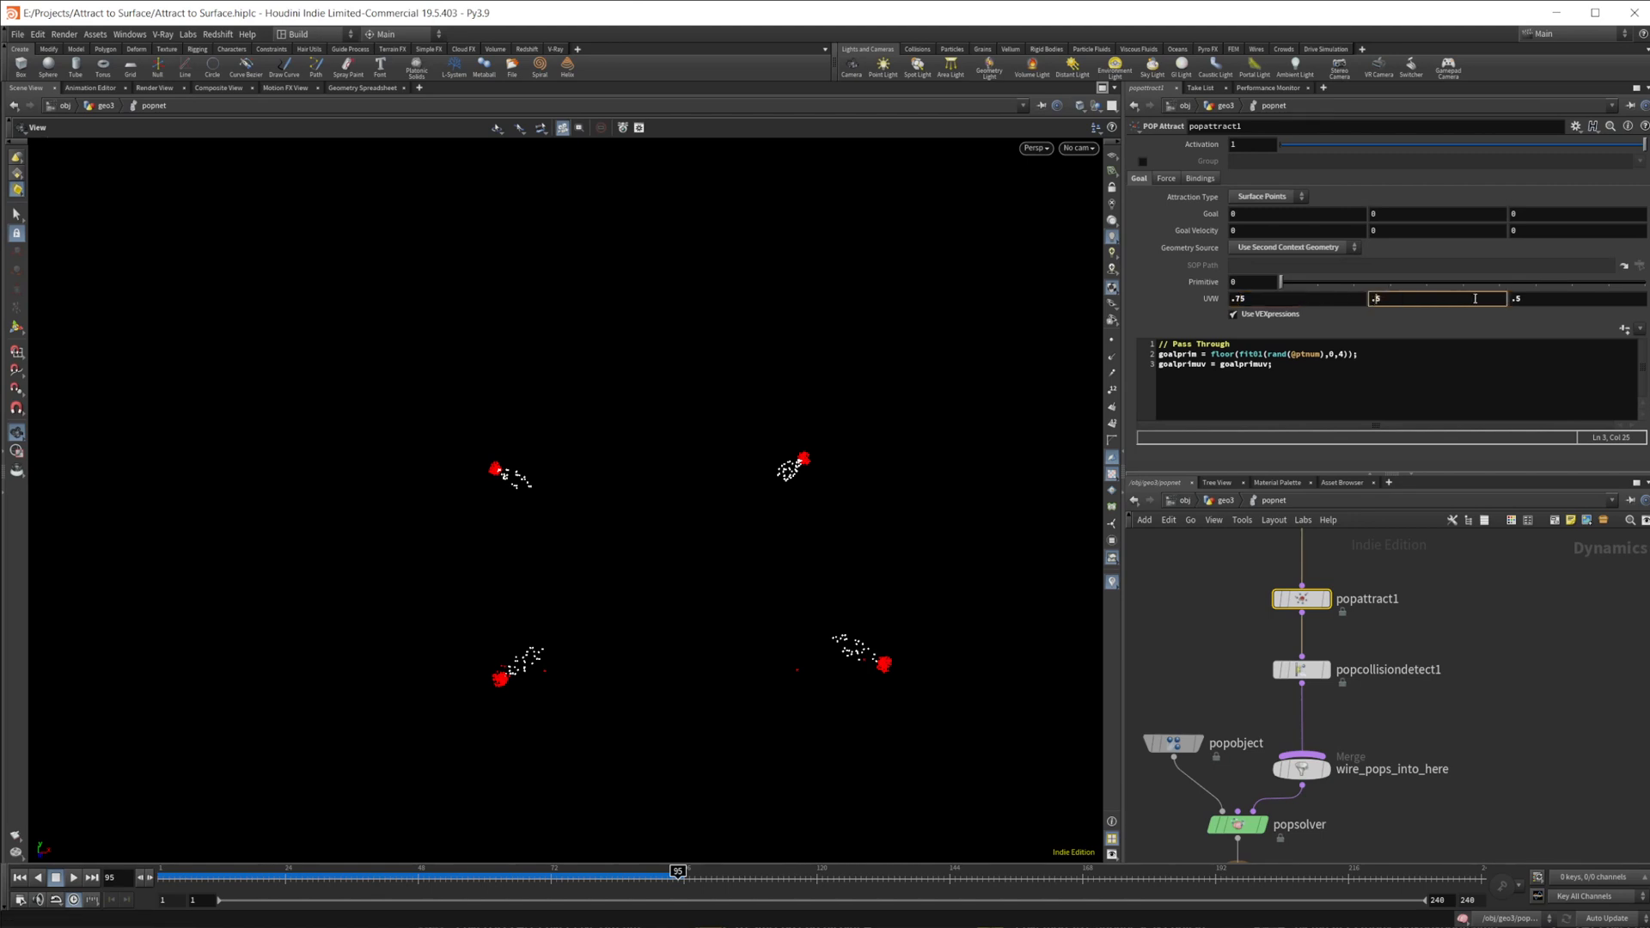
text(.75)
click(1542, 296)
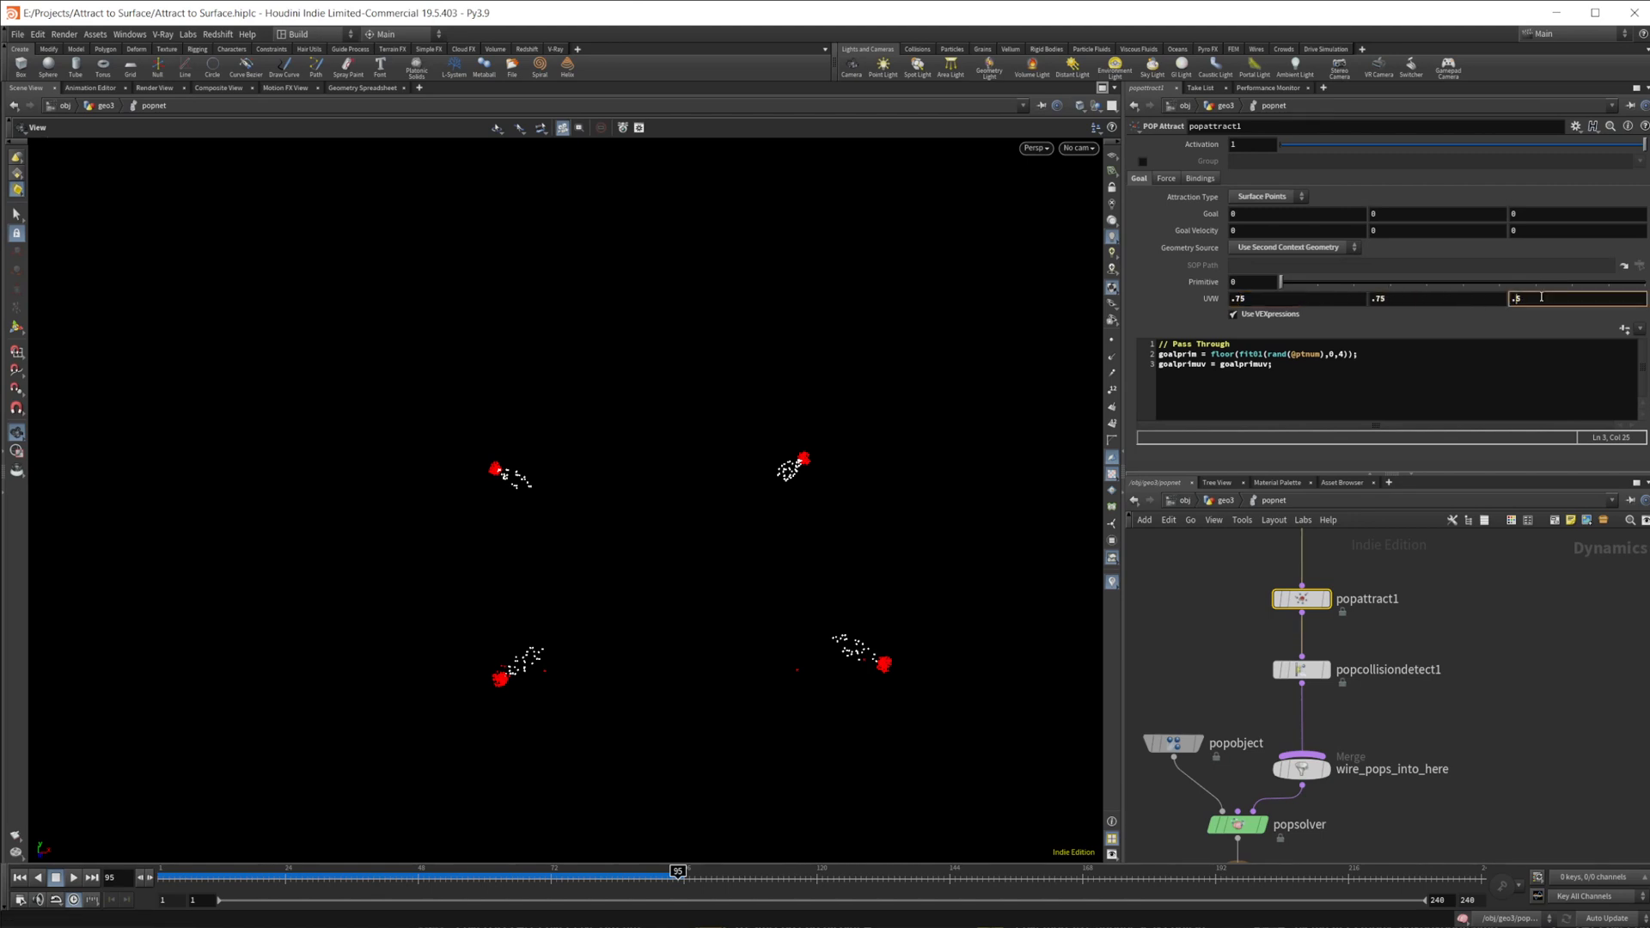
text(7)
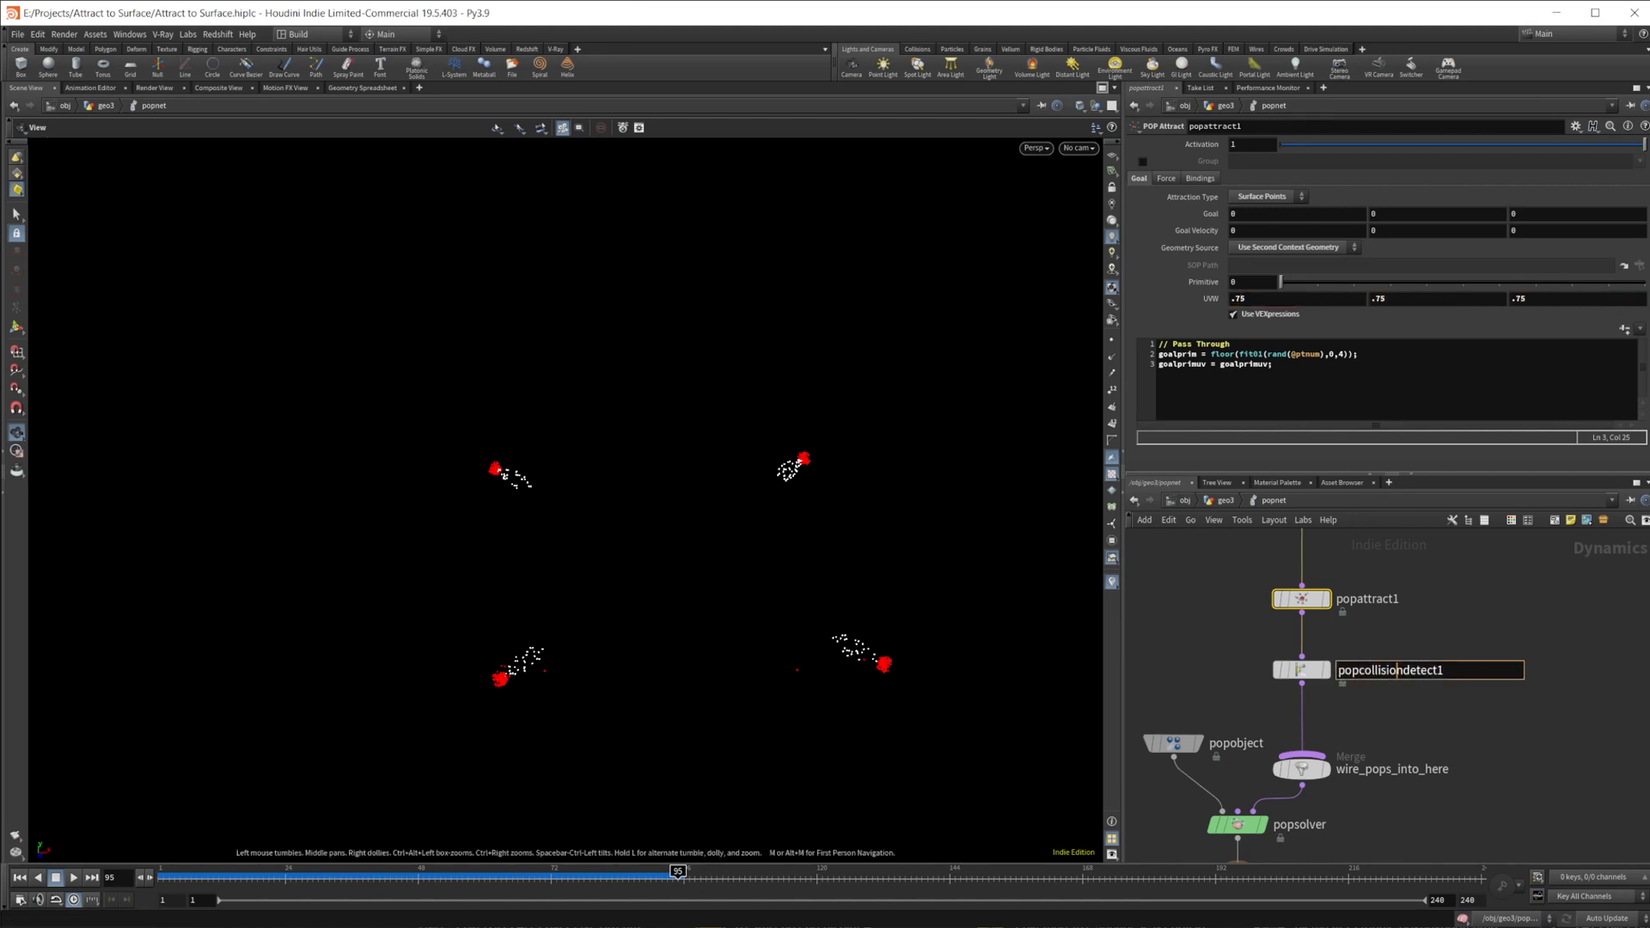
- Run the simulation from the start, stop it at frame 85 and examine the goal positions against the grid in geo3
click(19, 877)
click(70, 877)
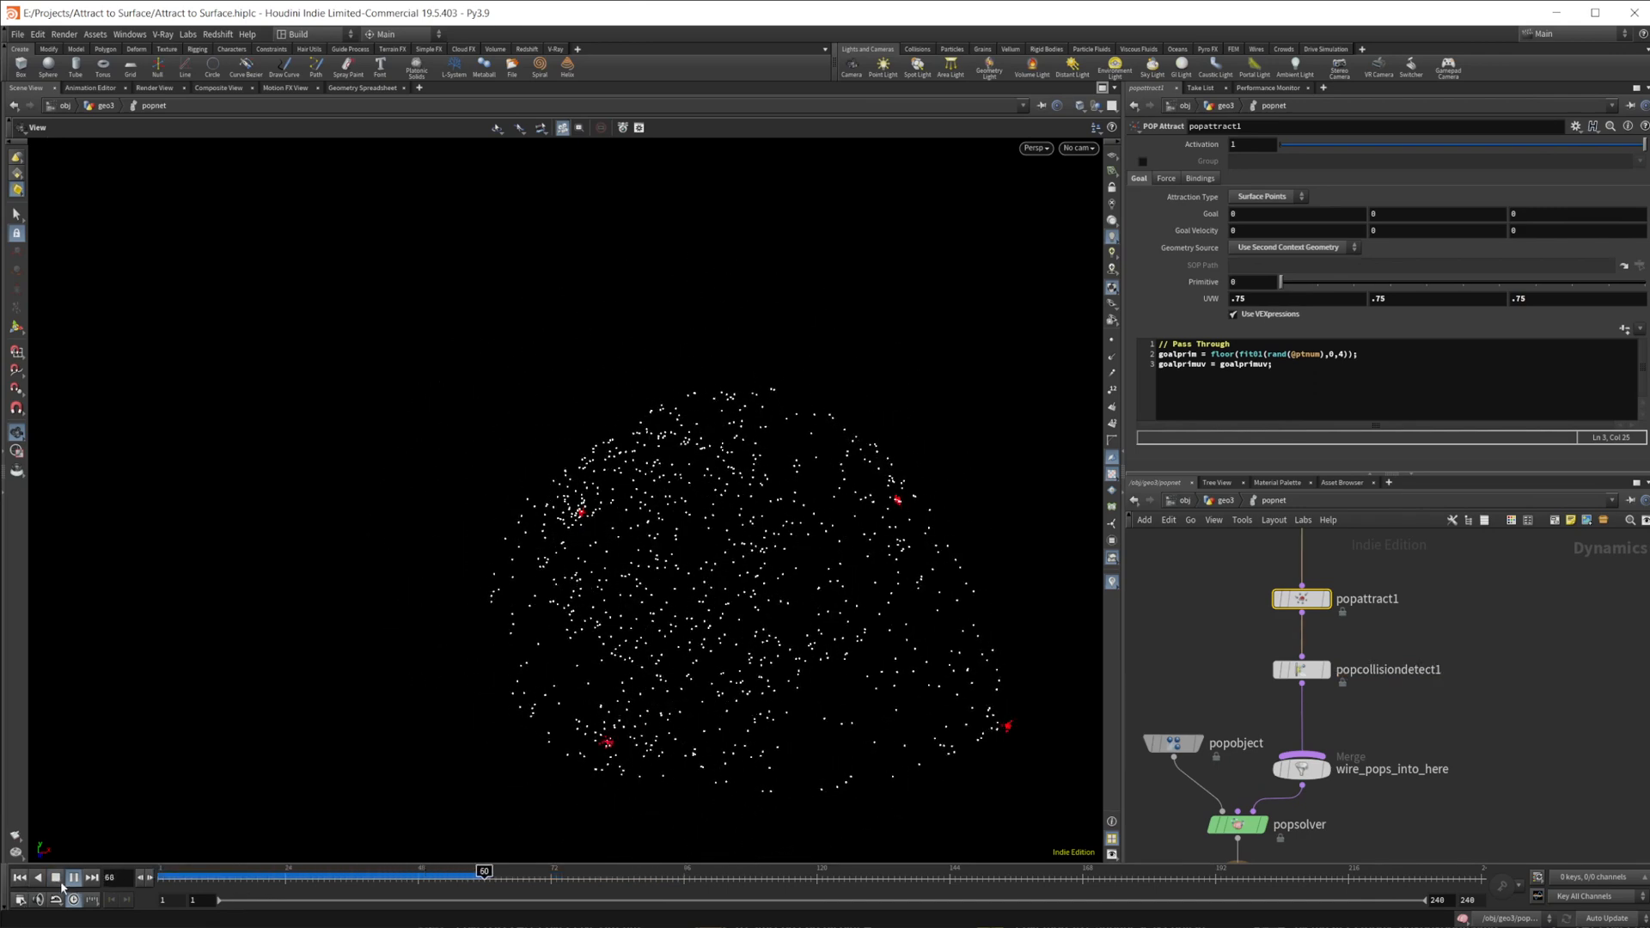
click(57, 880)
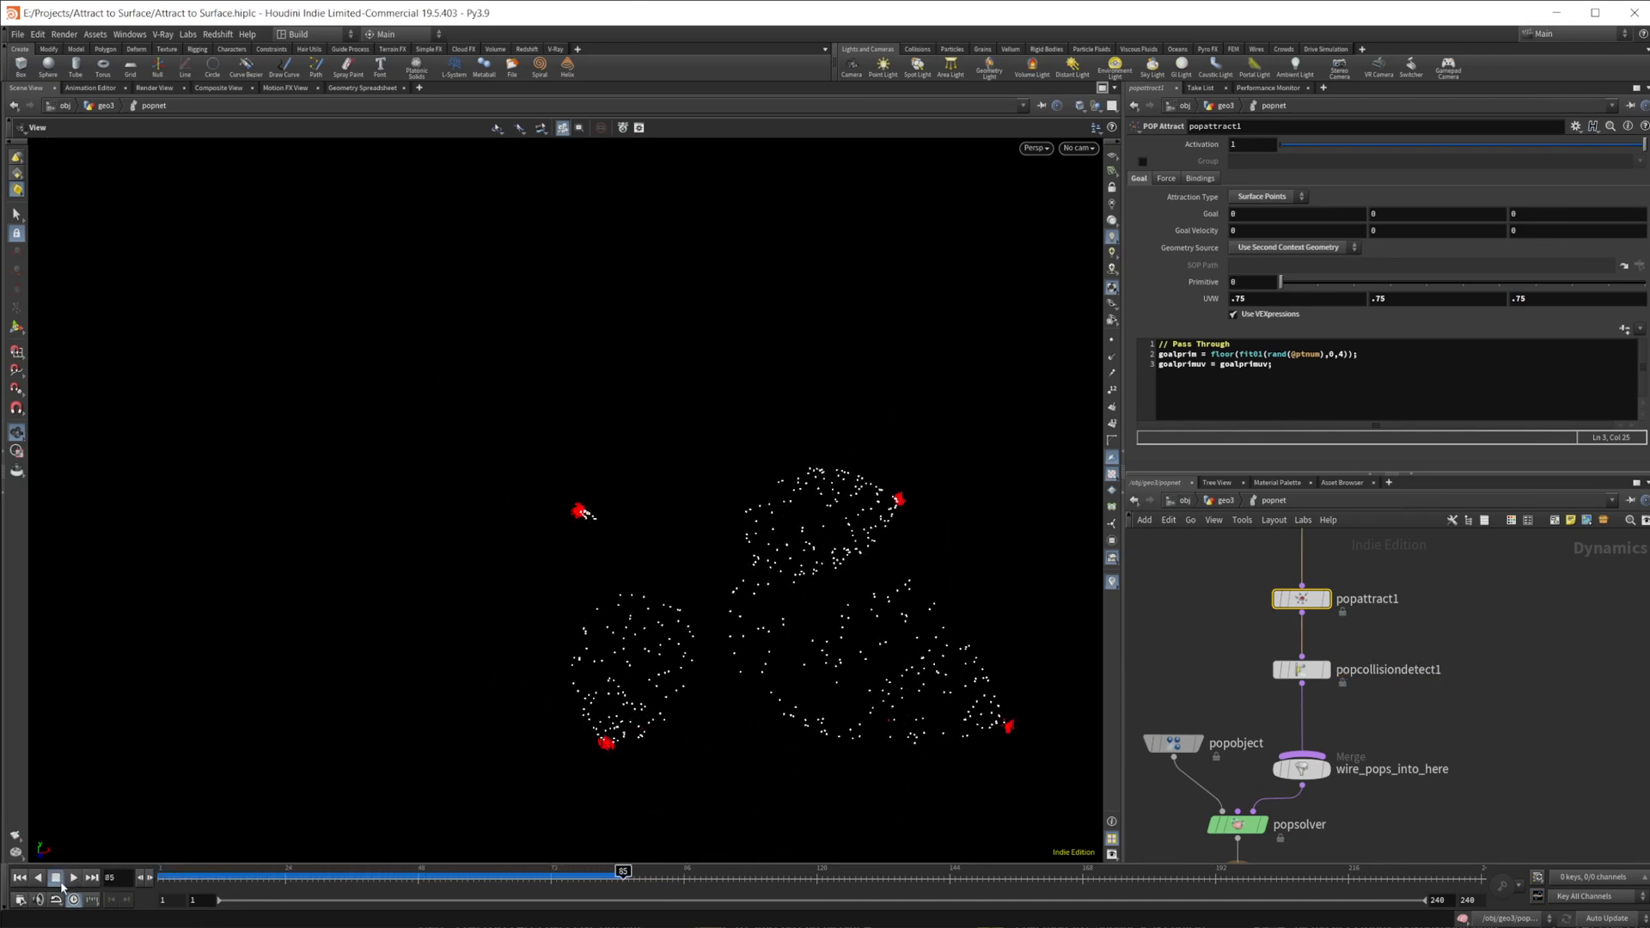
click(1224, 502)
middle_drag(850, 701, 656, 519)
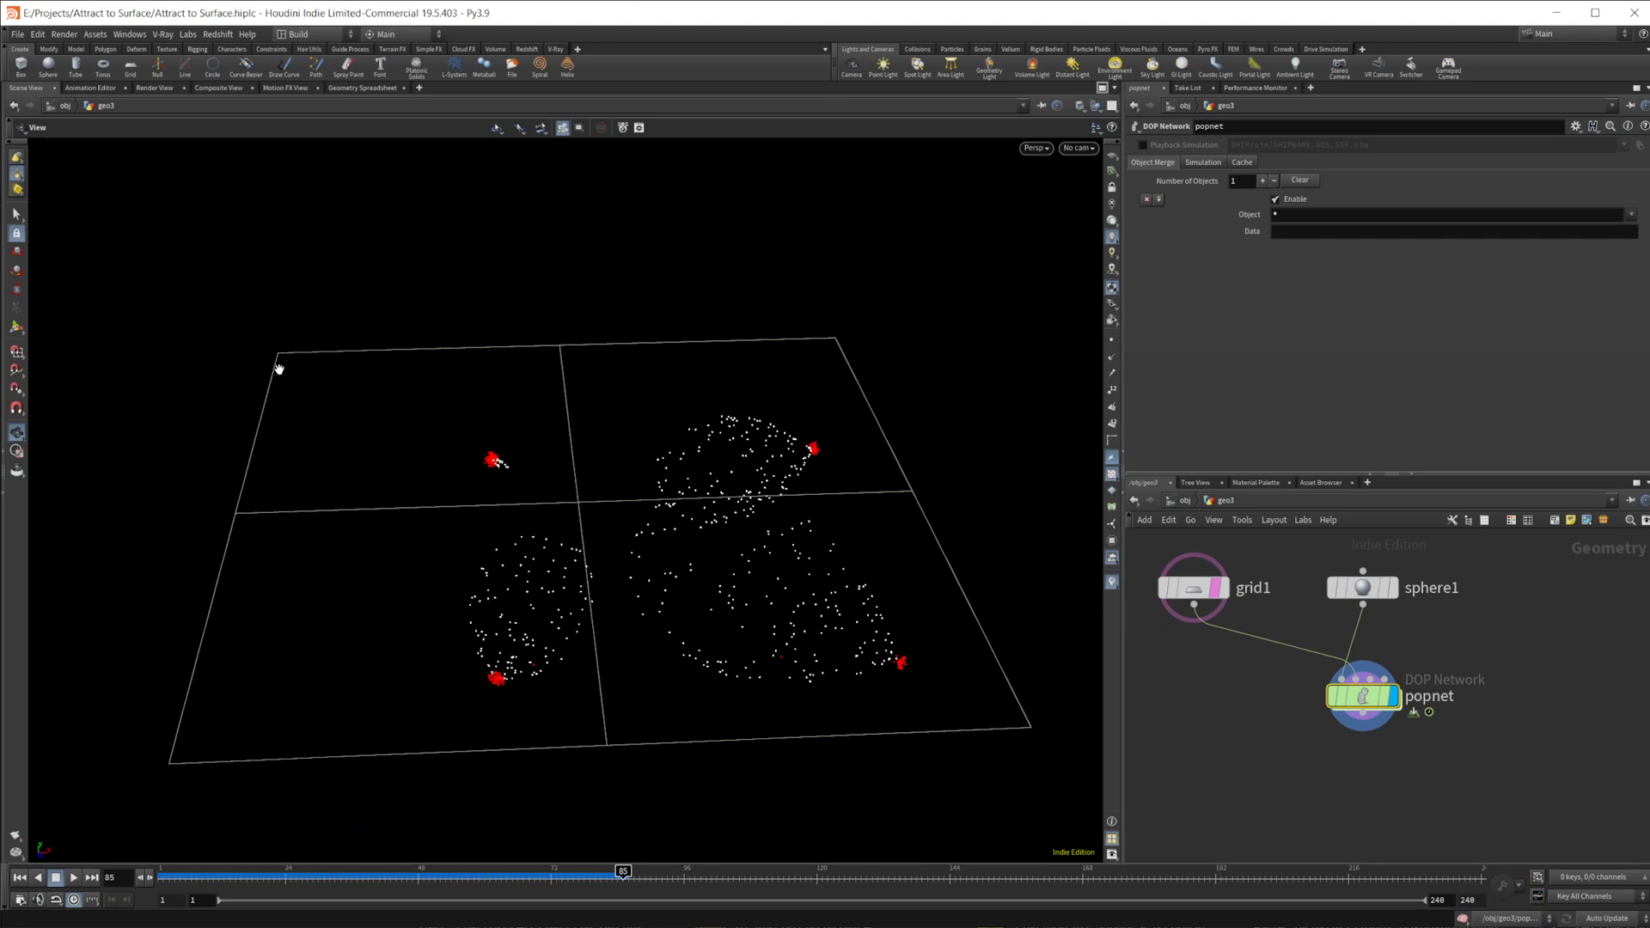
click(1358, 751)
mouse_move(1393, 698)
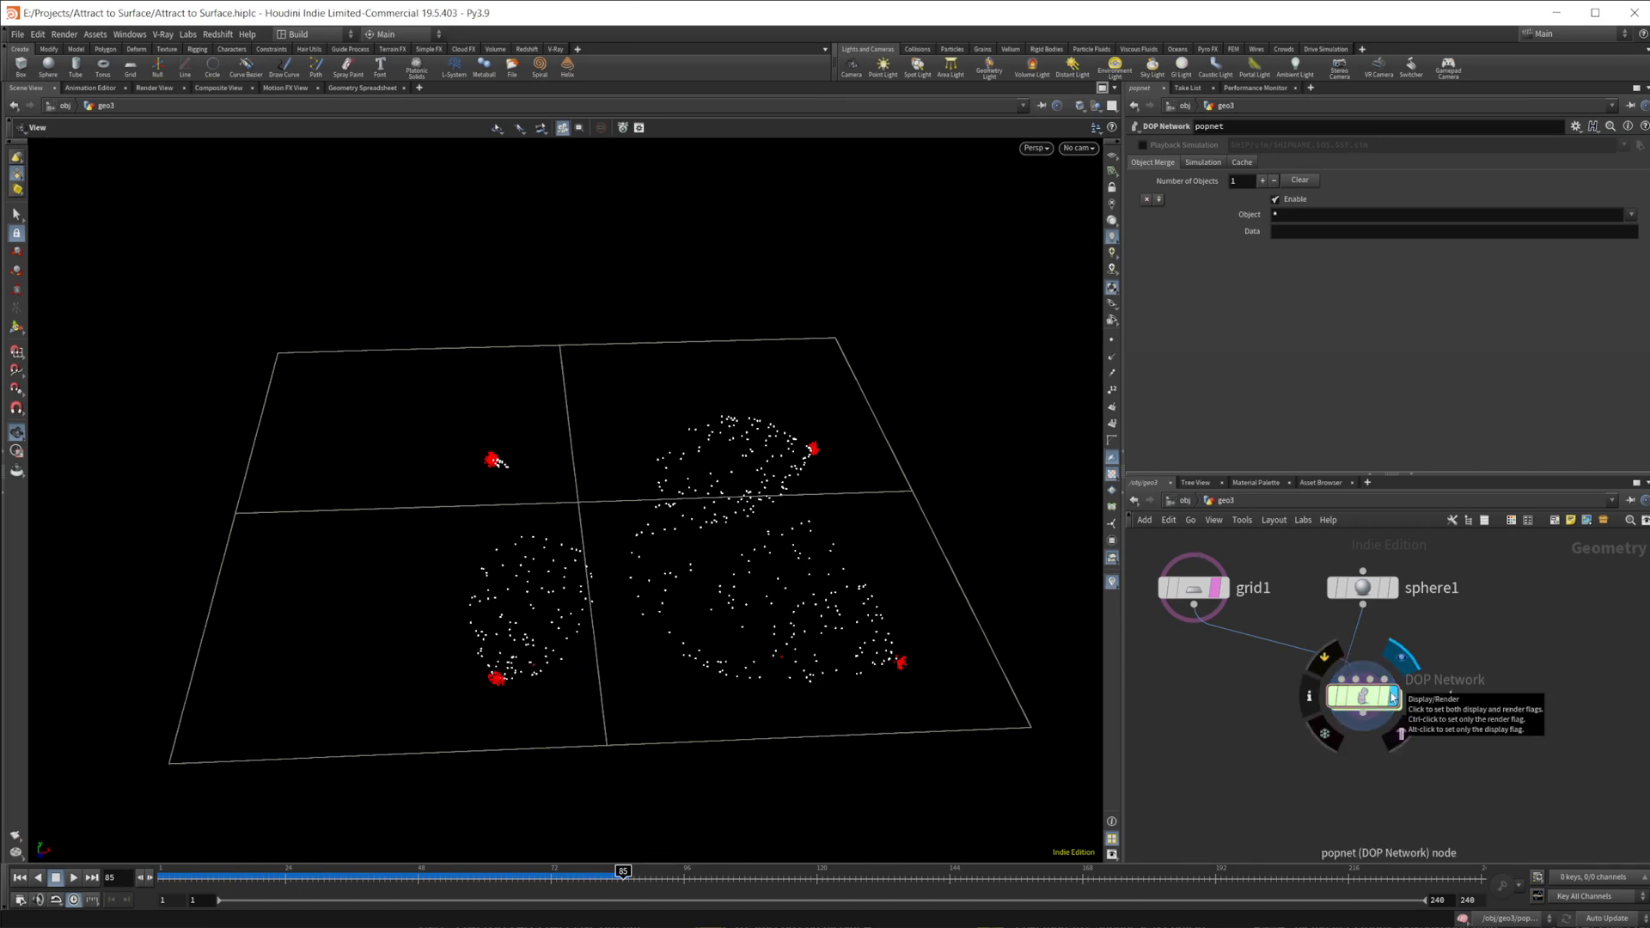